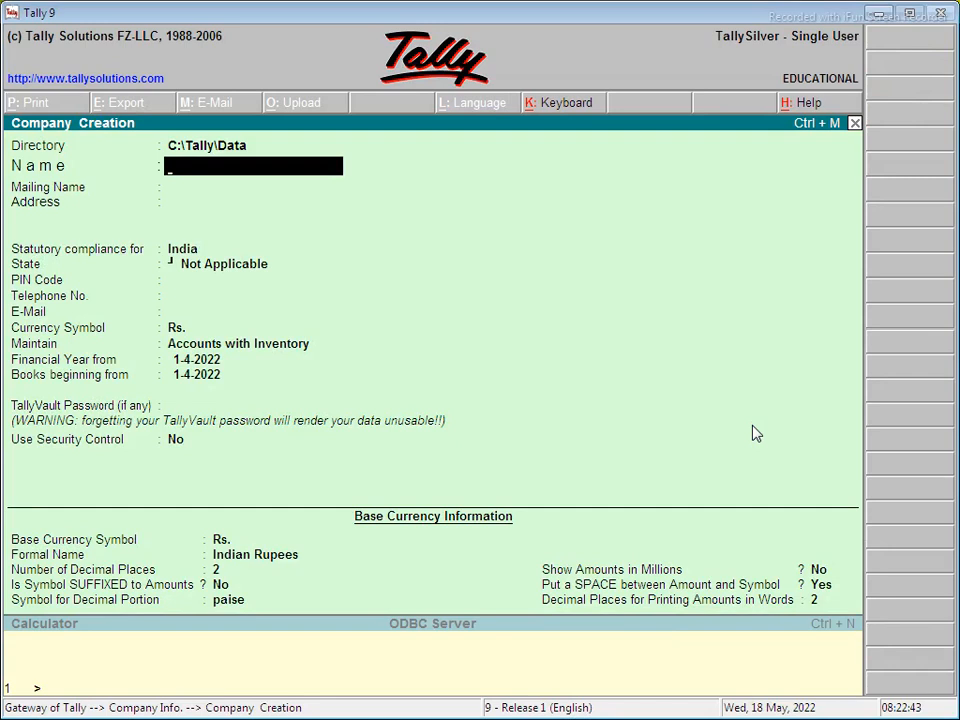
- Name the company 'Max Computer education', keep the mailing name and enter two address lines
text(Max Compute)
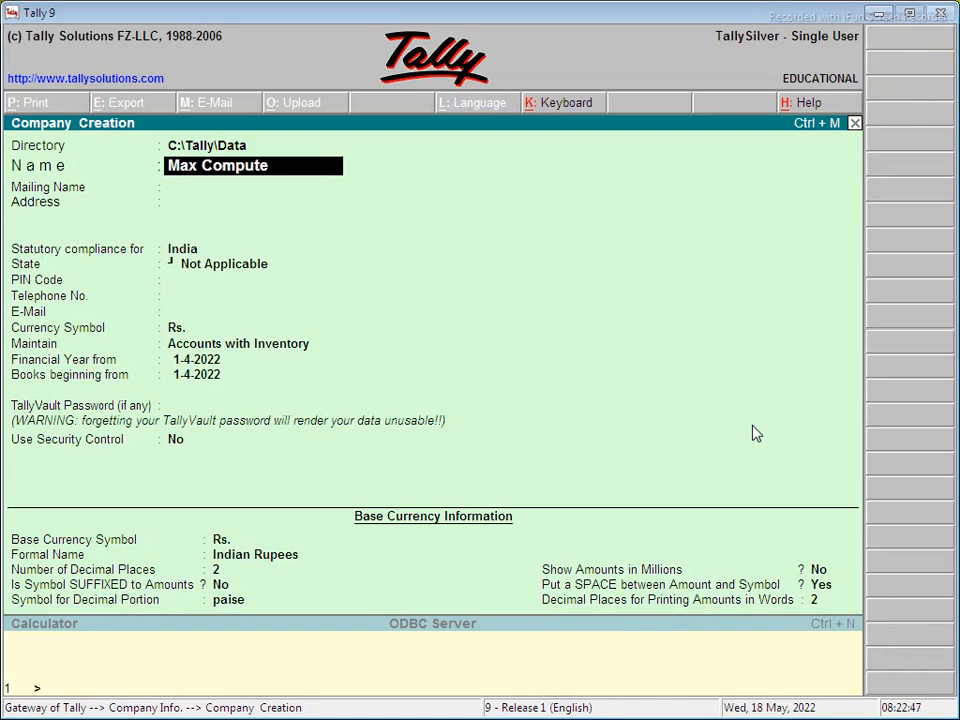
text(r education)
key(Return)
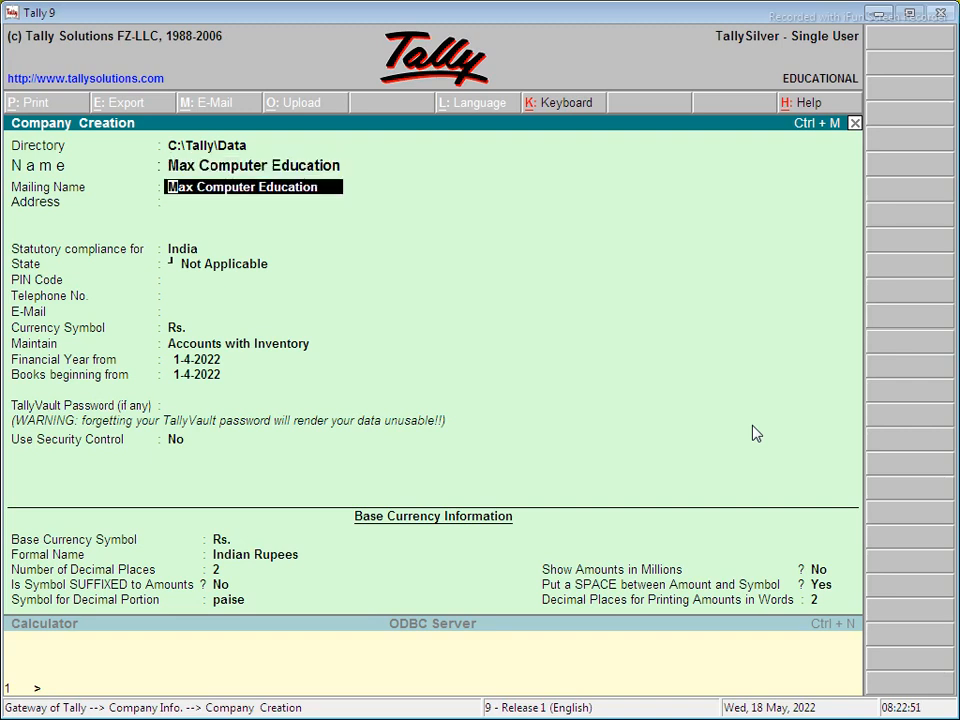
key(Return)
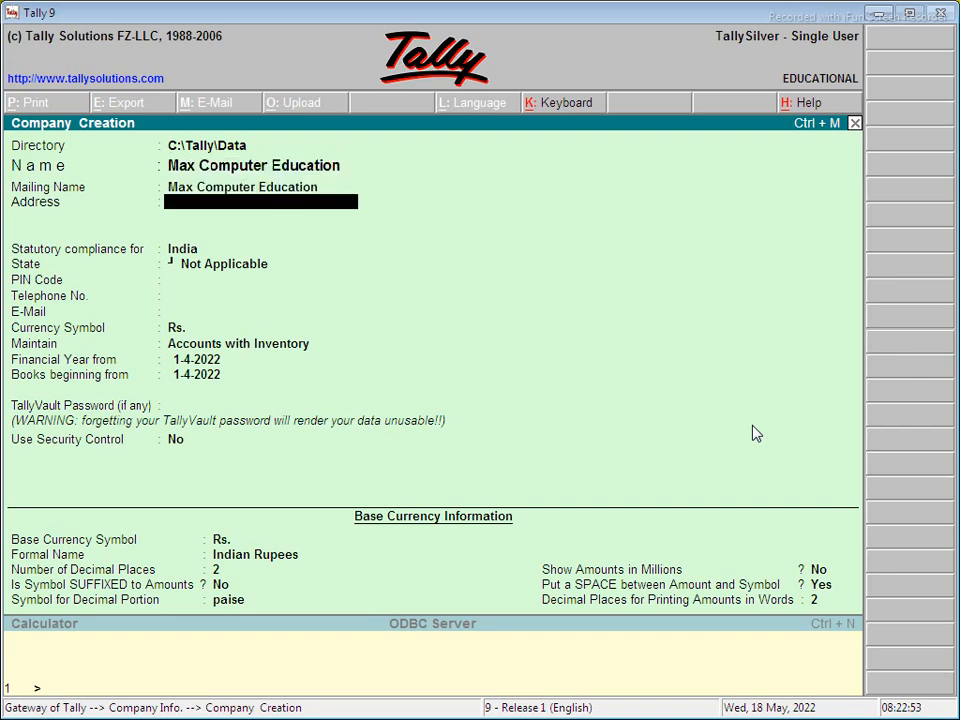
key(Return)
text(Po+Ps Chs)
key(Return)
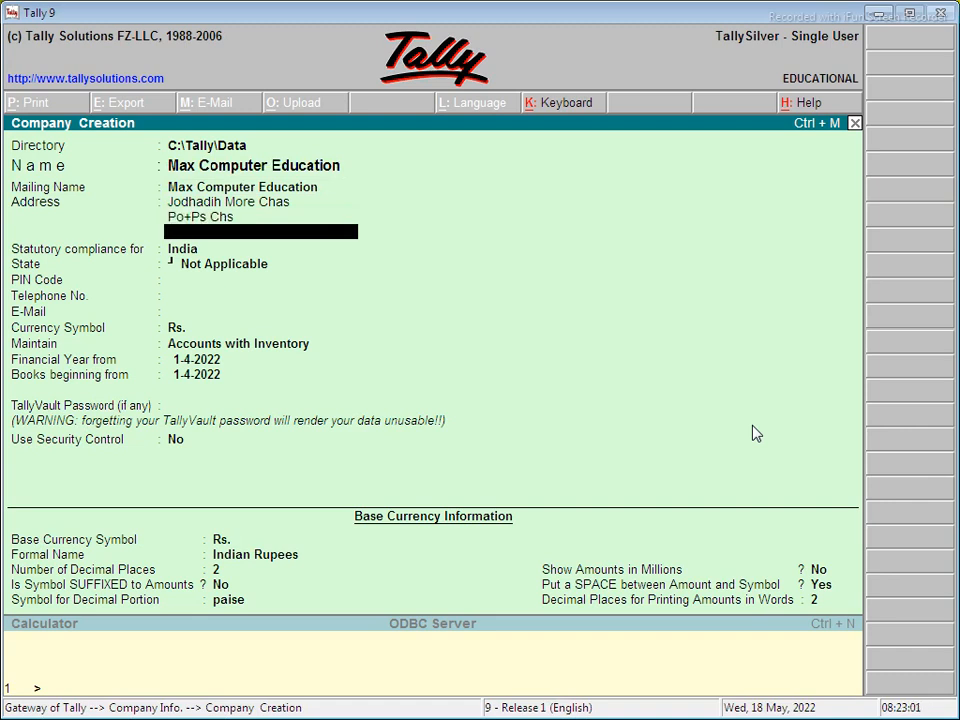
key(Return)
key(Return)
- Choose Jharkhand as the state, fill in the PIN code and telephone, and begin the e-mail
text(Jha)
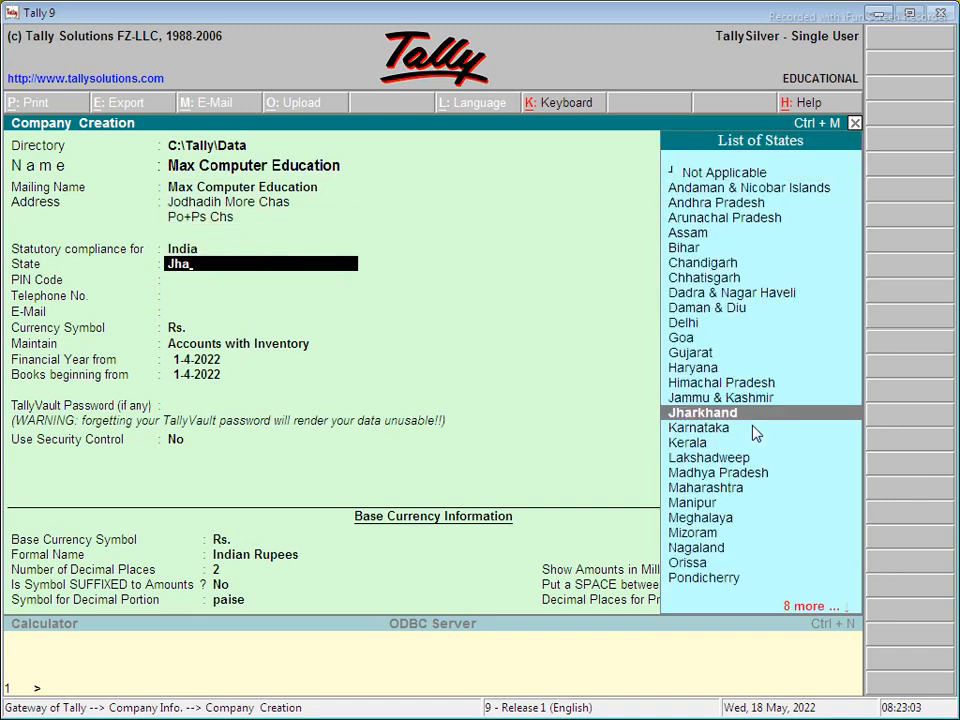
key(Return)
text(827013)
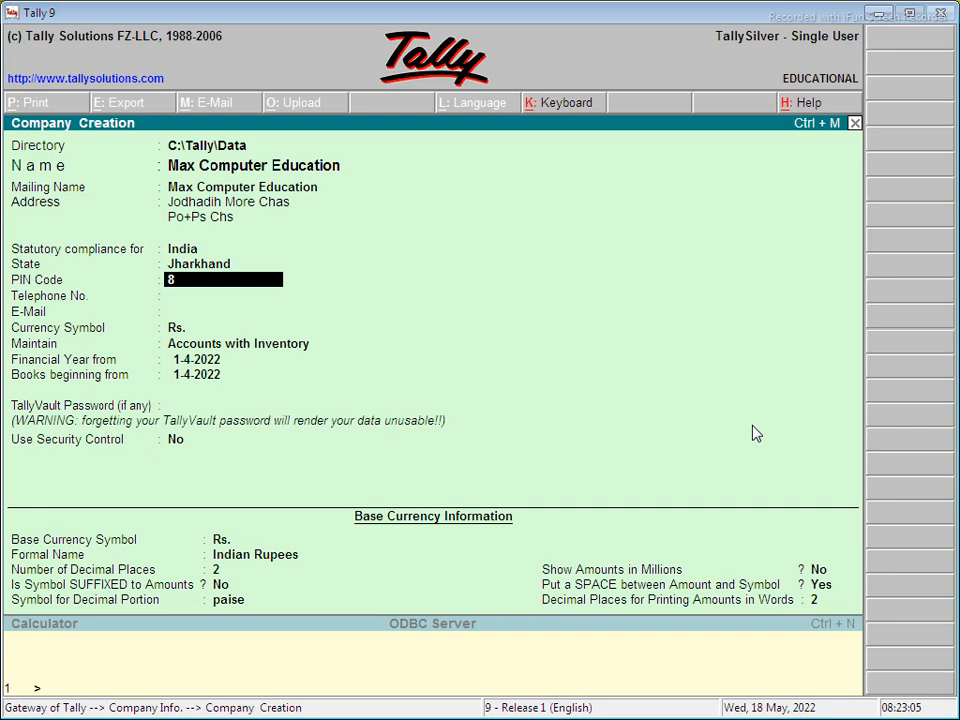
key(Return)
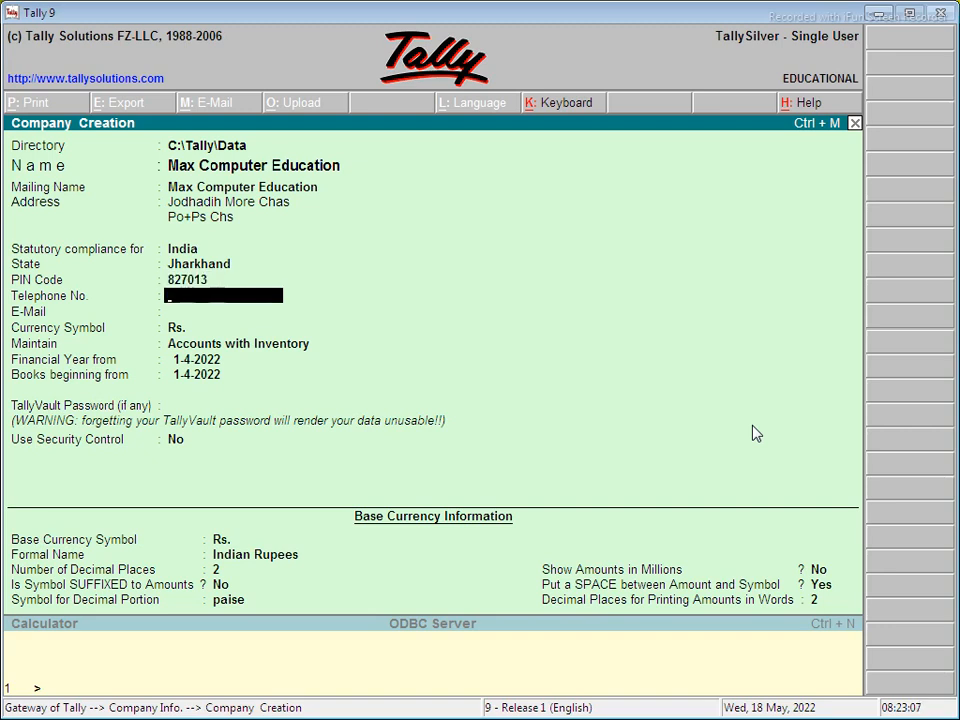
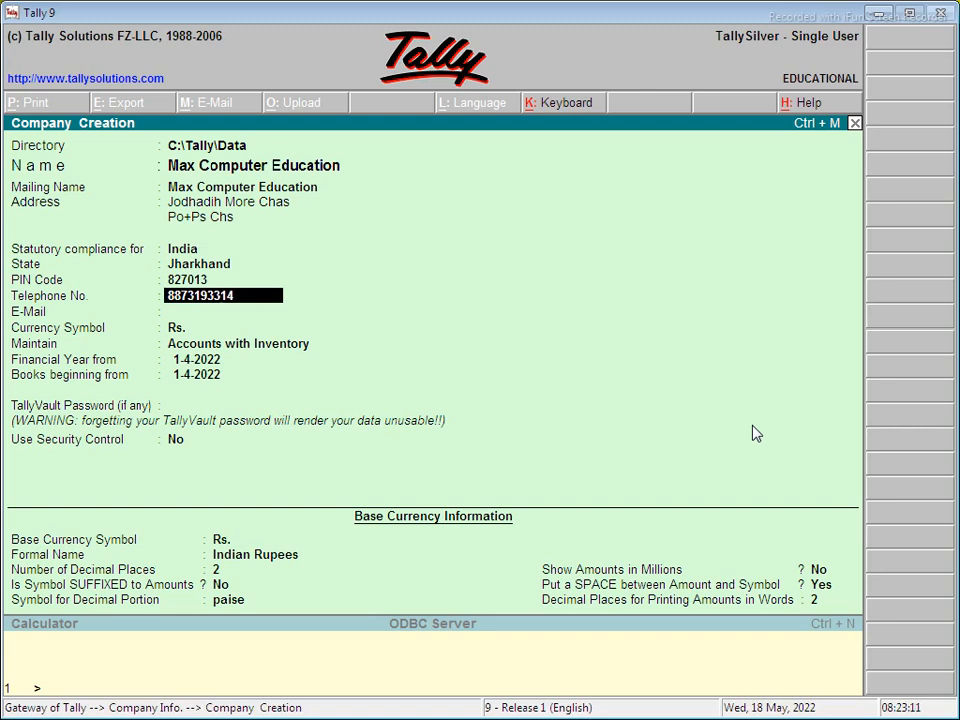
key(Return)
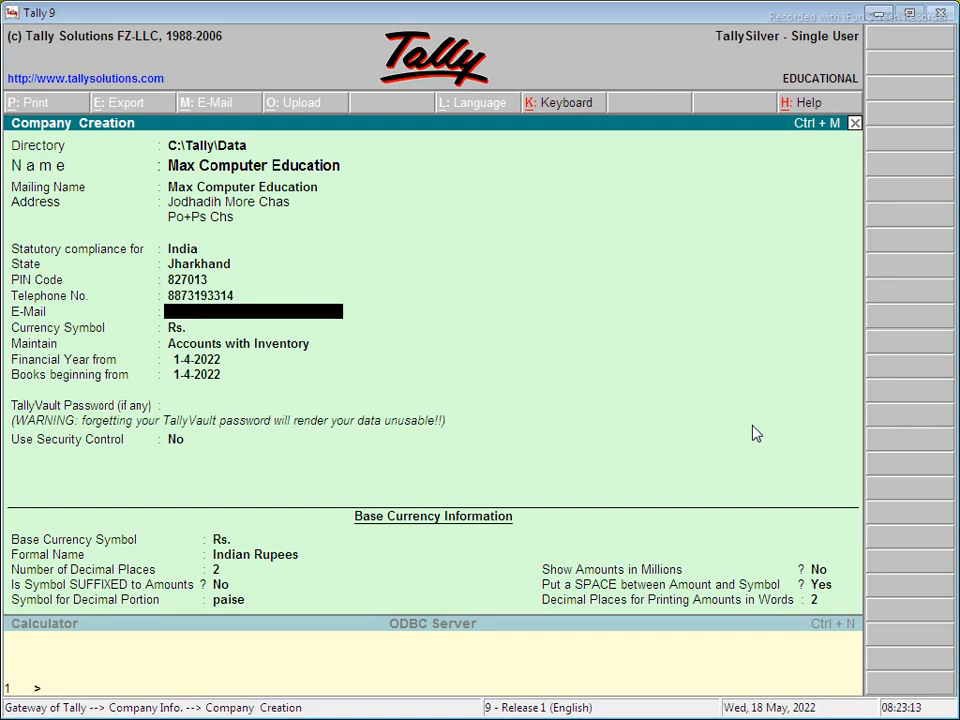
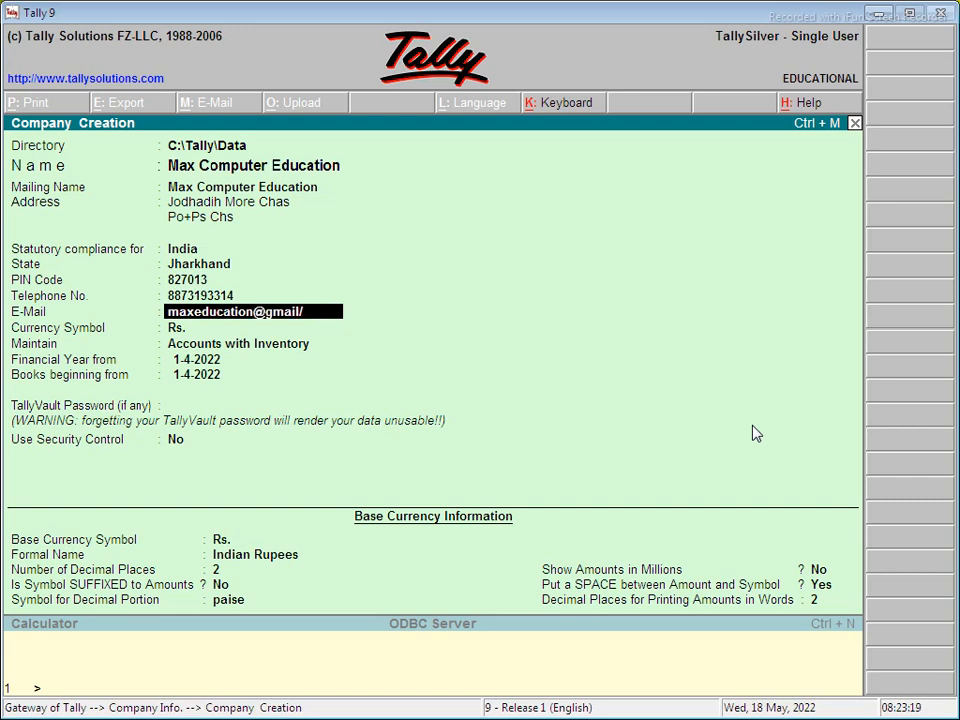
- Complete the e-mail, choose Accounts Only, keep the 1-4-2022 dates and accept the company
key(BackSpace)
text(.com)
key(Return)
key(Return)
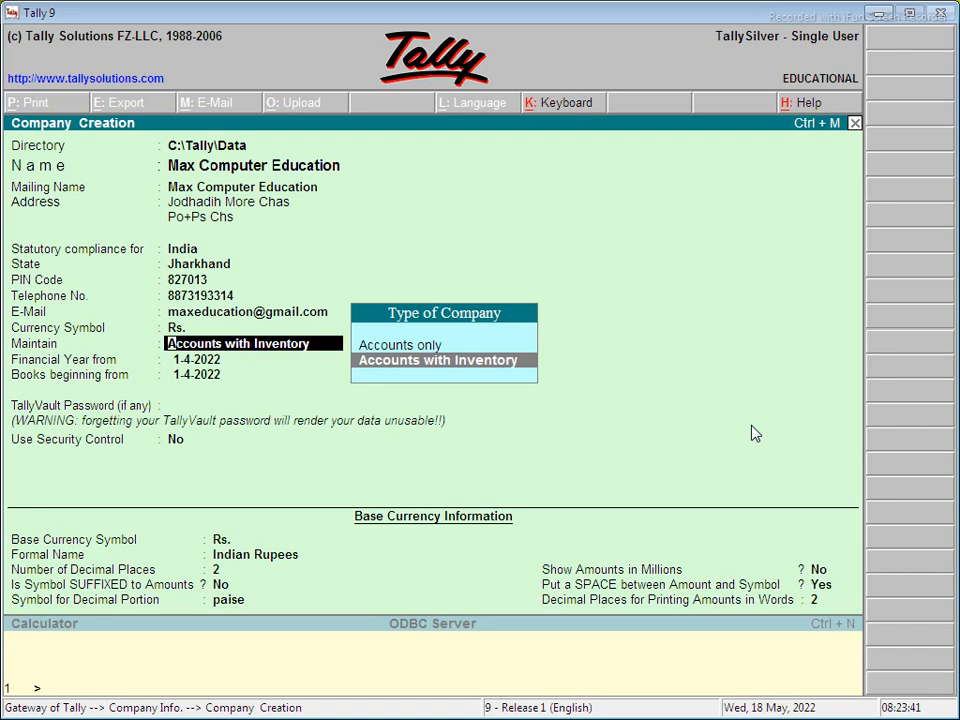
key(Up)
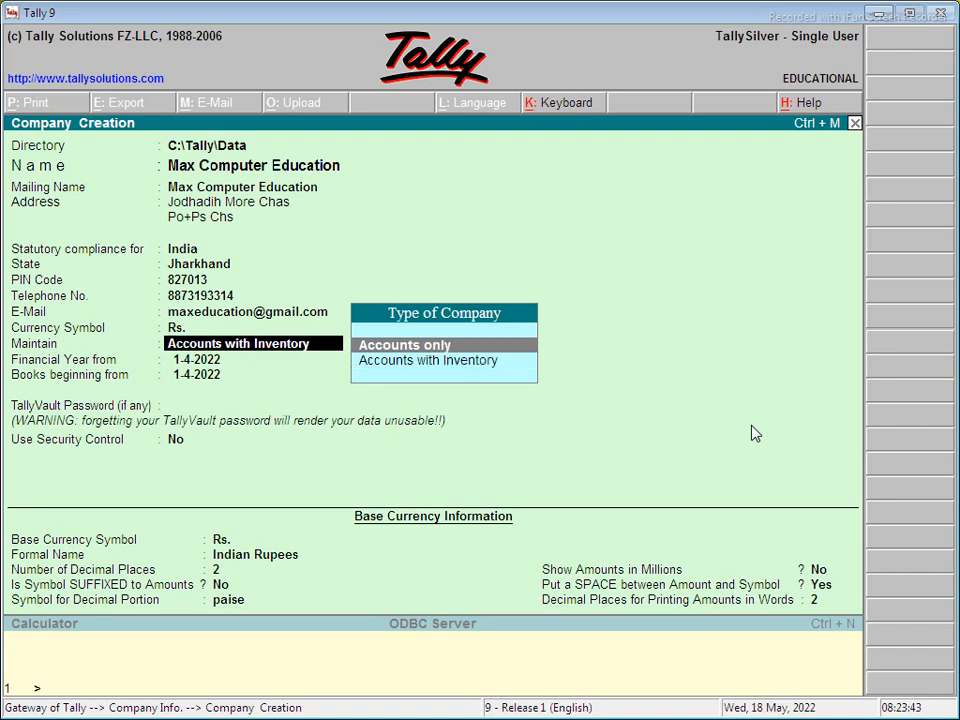
key(Return)
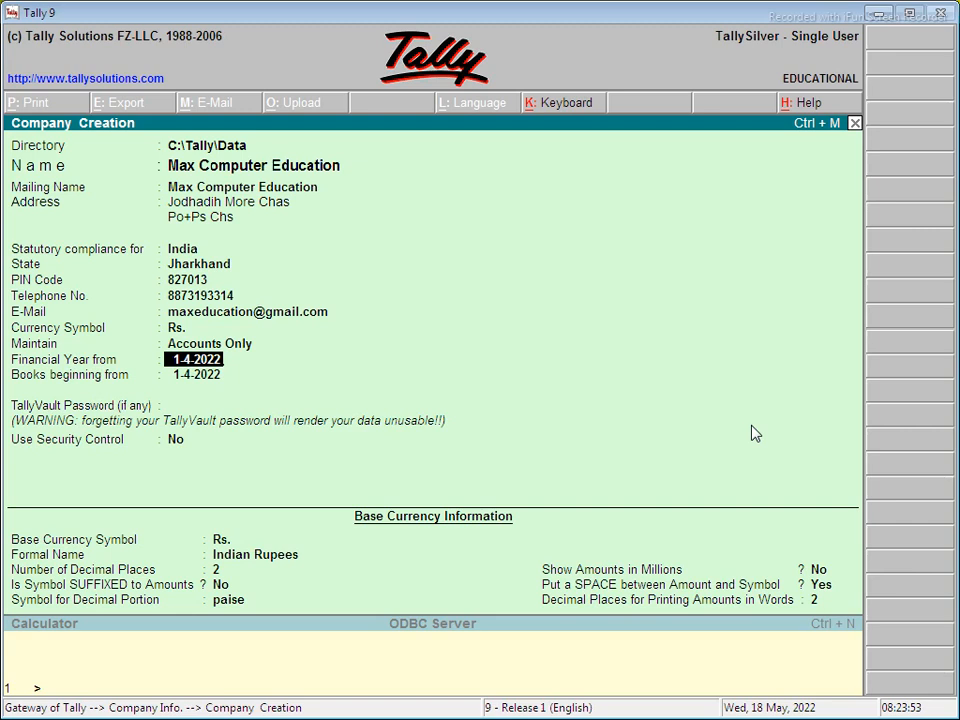
key(Return)
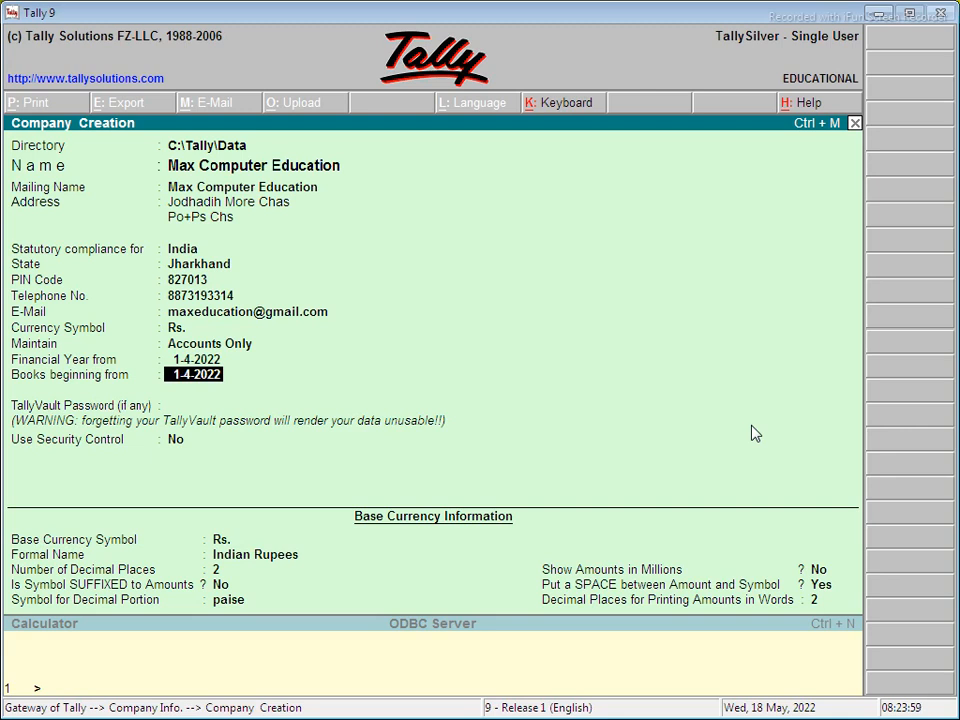
key(Return)
key(Return)
key(Return)
key(Return)
key(Return)
key(Return)
key(Return)
key(Return)
key(Return)
key(Return)
key(Return)
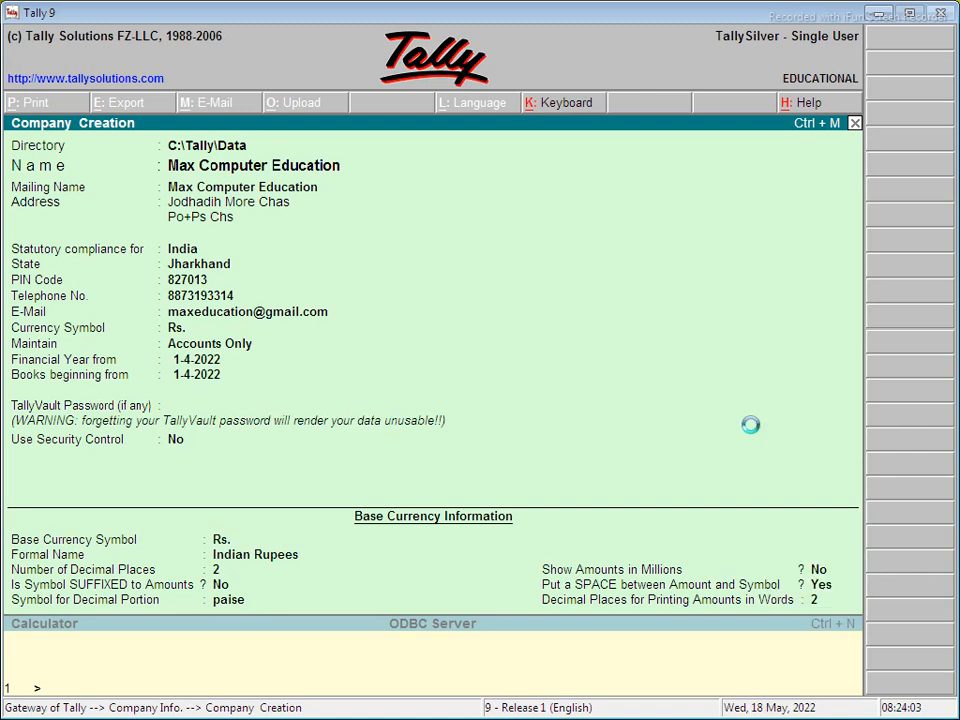
key(Return)
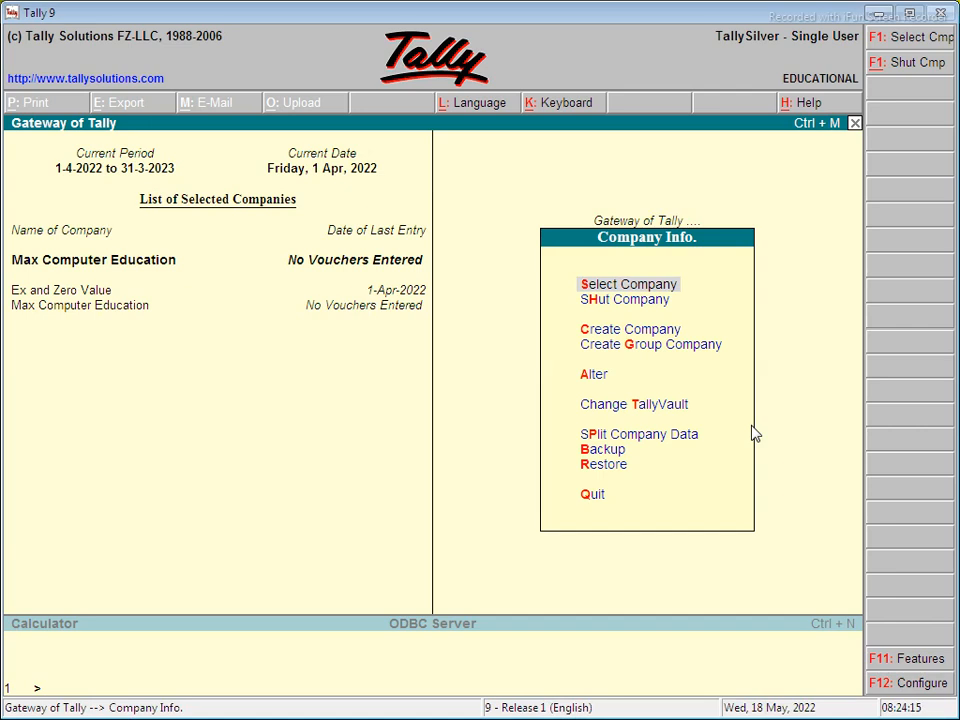
- Shut the newly created Max Computer Education company
key(Down)
key(Down)
key(Down)
key(Down)
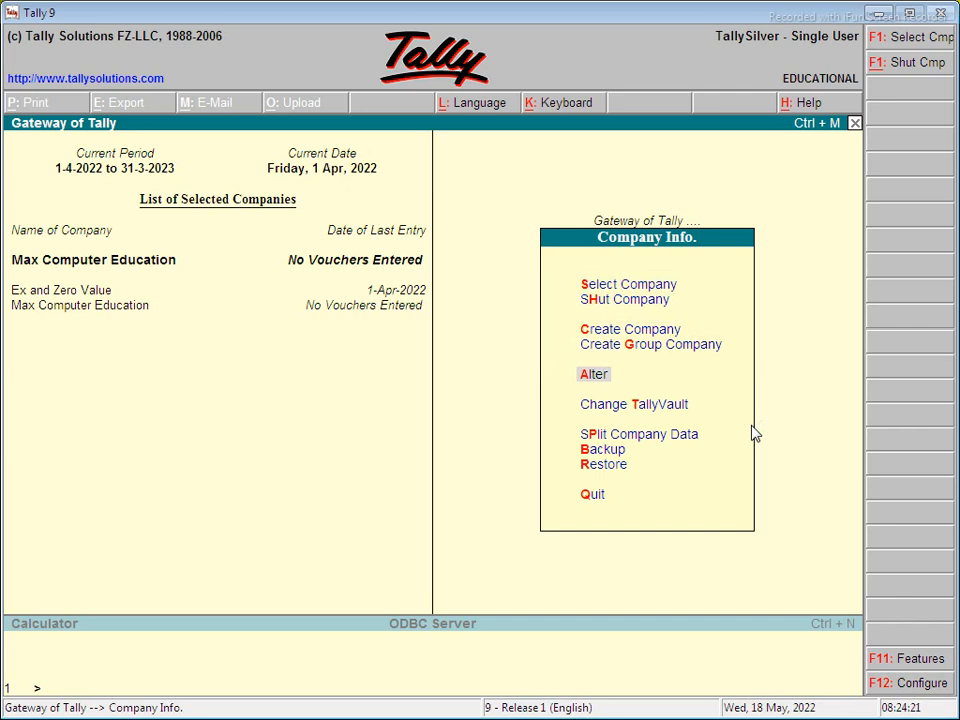
key(Up)
key(Up)
key(Up)
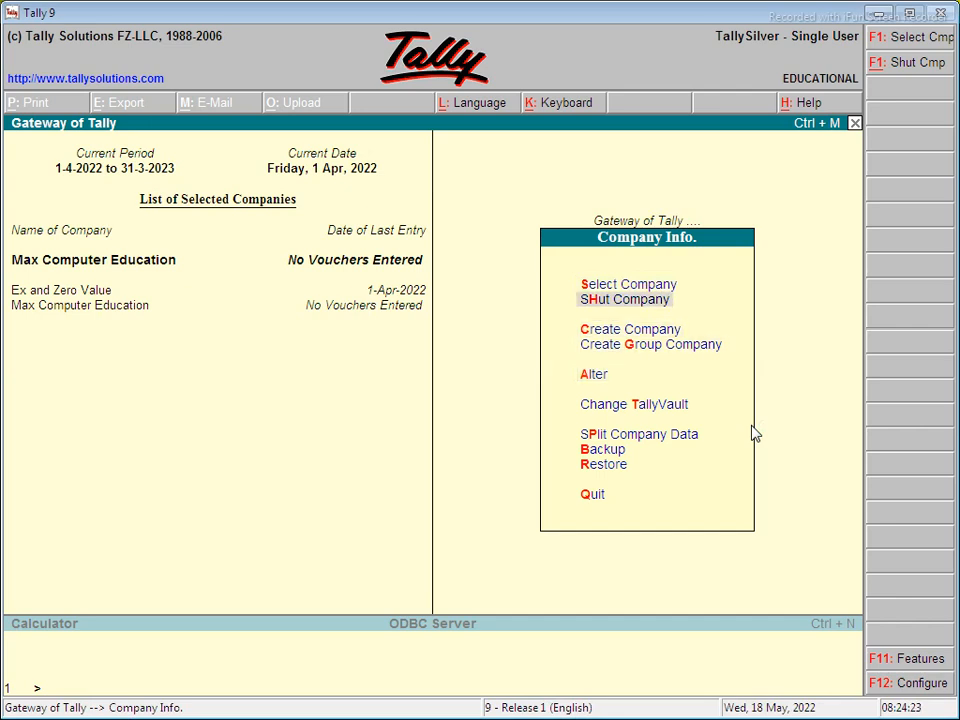
key(Return)
key(Return)
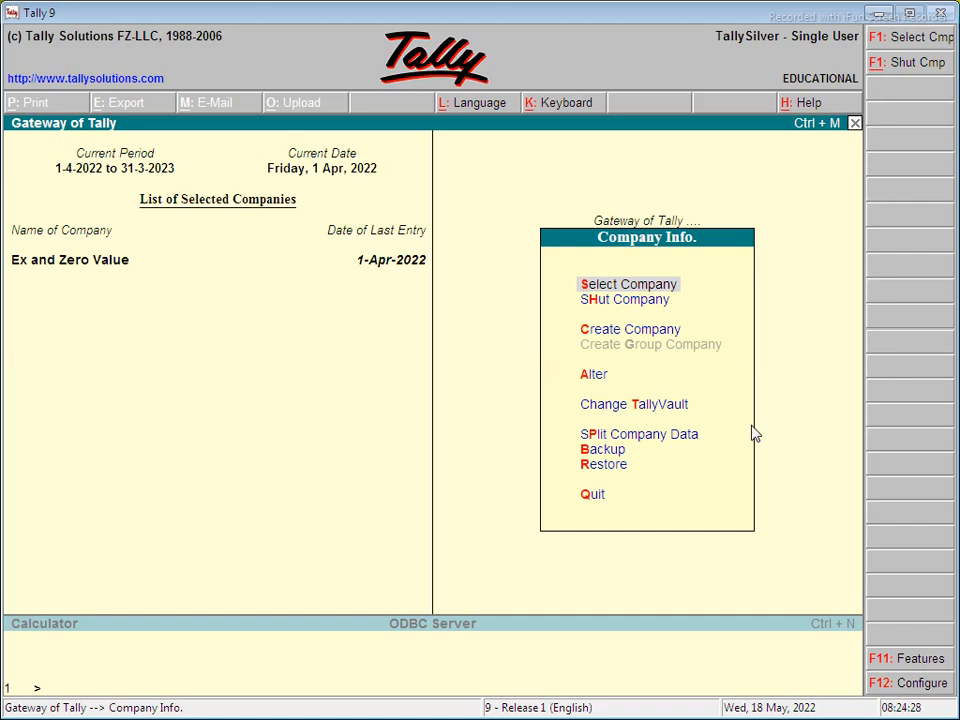
- Select and load MAX COMPUTER EDUCATION, then return to the Gateway of Tally
key(Return)
text(Max)
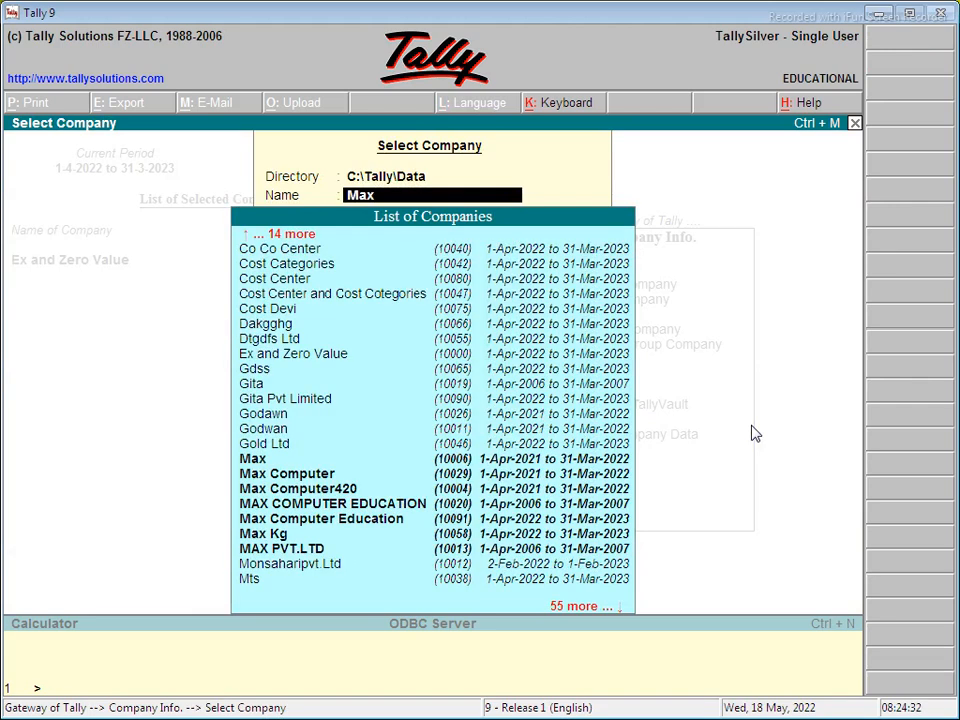
key(Down)
key(Down)
key(Down)
key(Down)
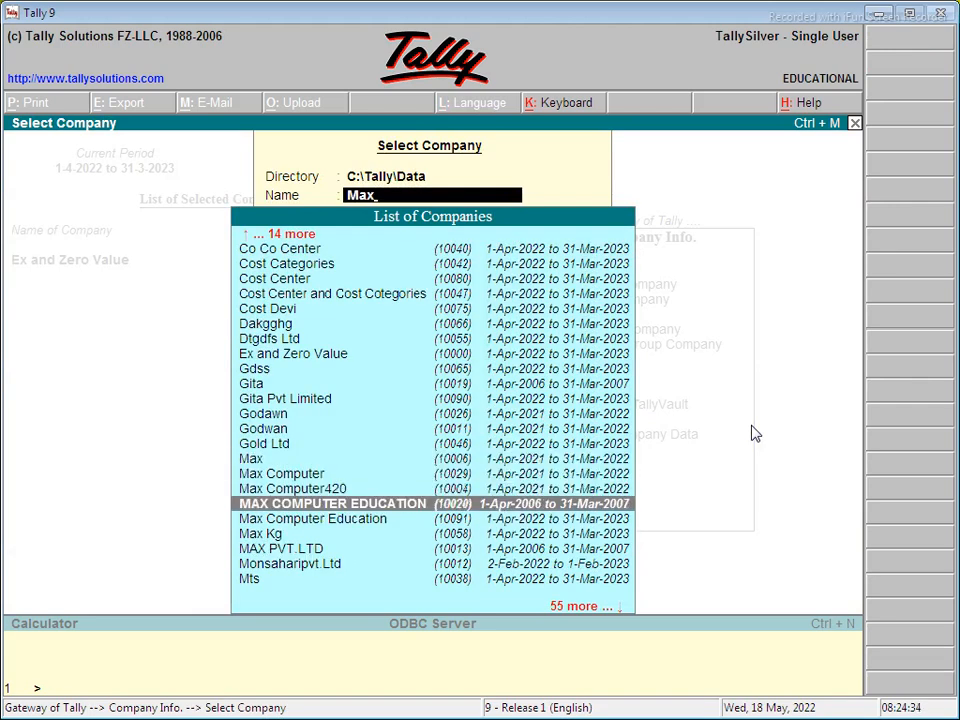
key(Return)
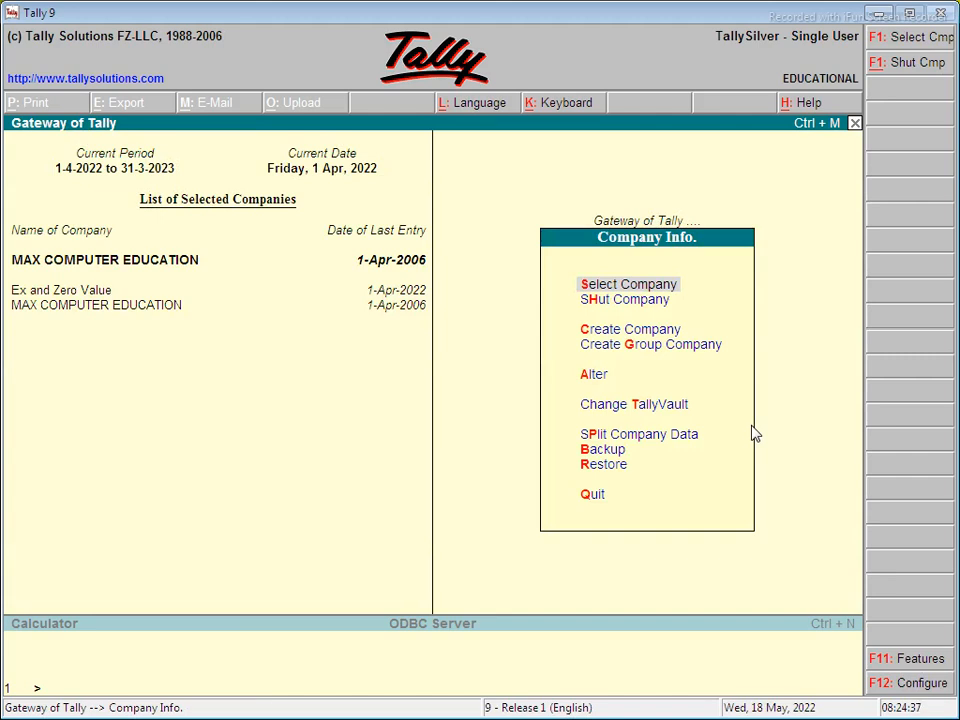
key(Escape)
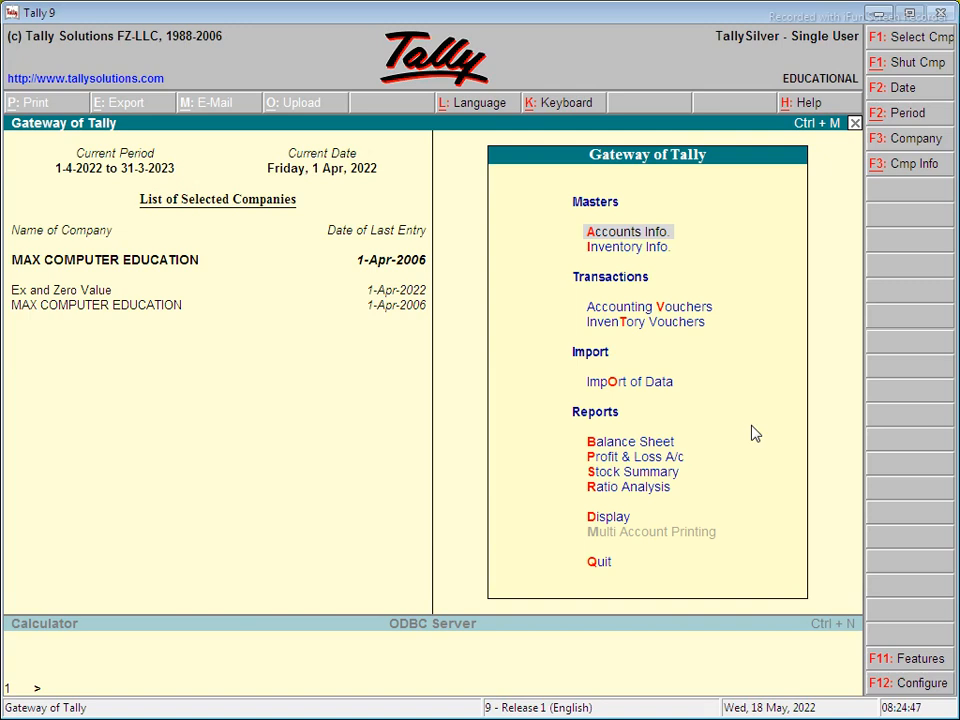
- Alter MAX COMPUTER EDUCATION so Maintain is Accounts Only, and save back to the Gateway
key(Return)
key(Down)
key(Down)
key(Down)
key(Down)
key(Return)
key(Return)
key(Return)
key(Return)
key(Return)
key(Return)
key(Return)
key(Return)
key(Return)
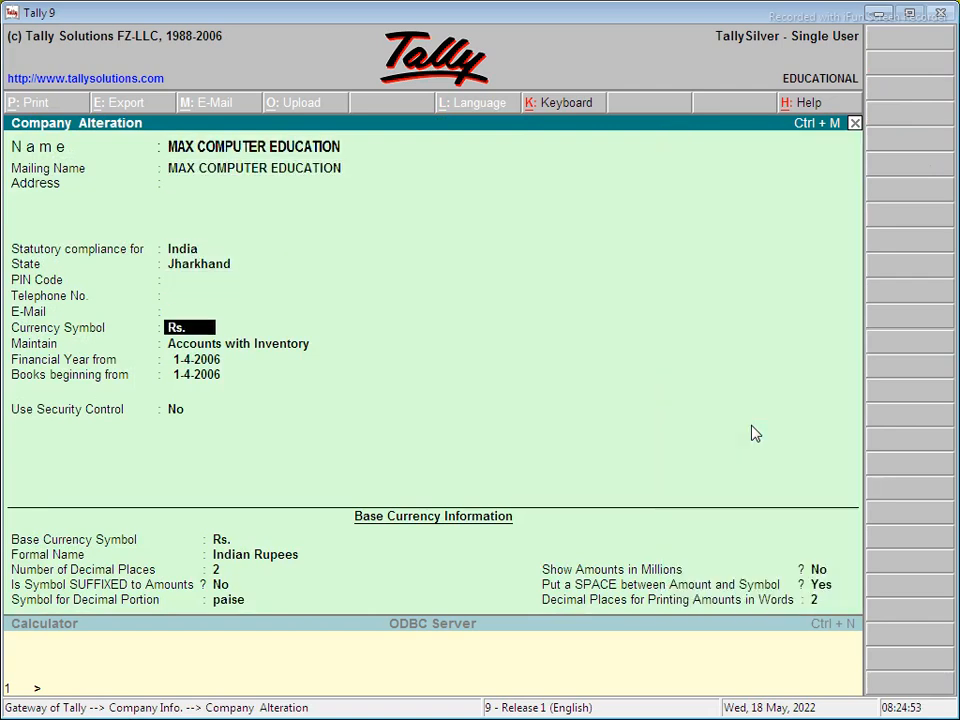
key(Return)
key(Up)
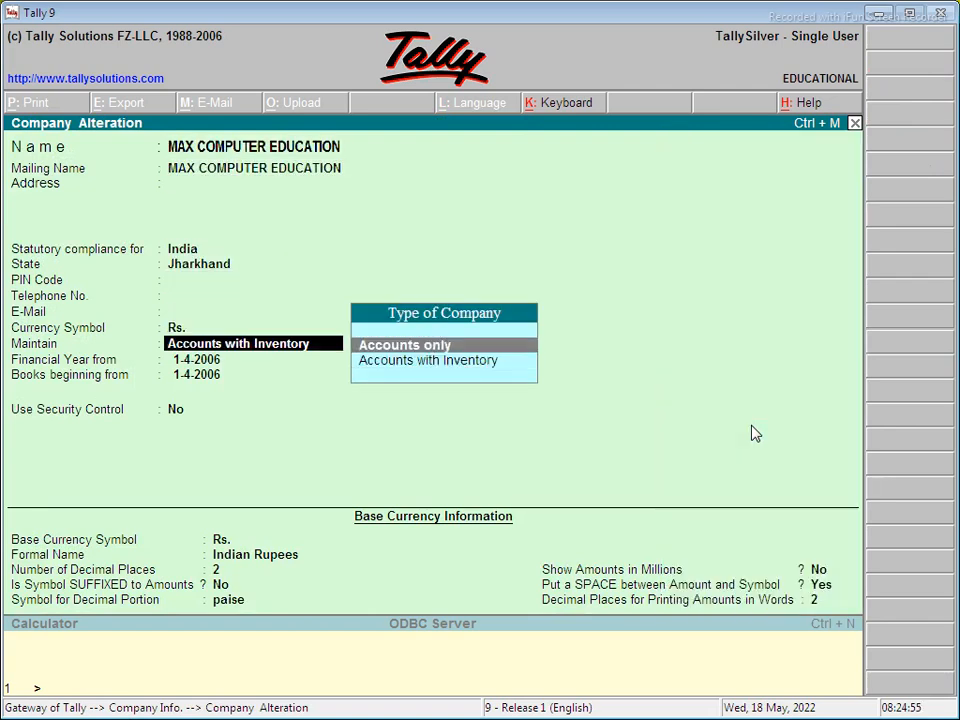
key(Return)
key(Return)
key(Return)
key(Return)
key(Return)
key(Return)
key(Return)
key(Return)
key(Return)
key(Return)
key(Return)
key(Return)
key(Return)
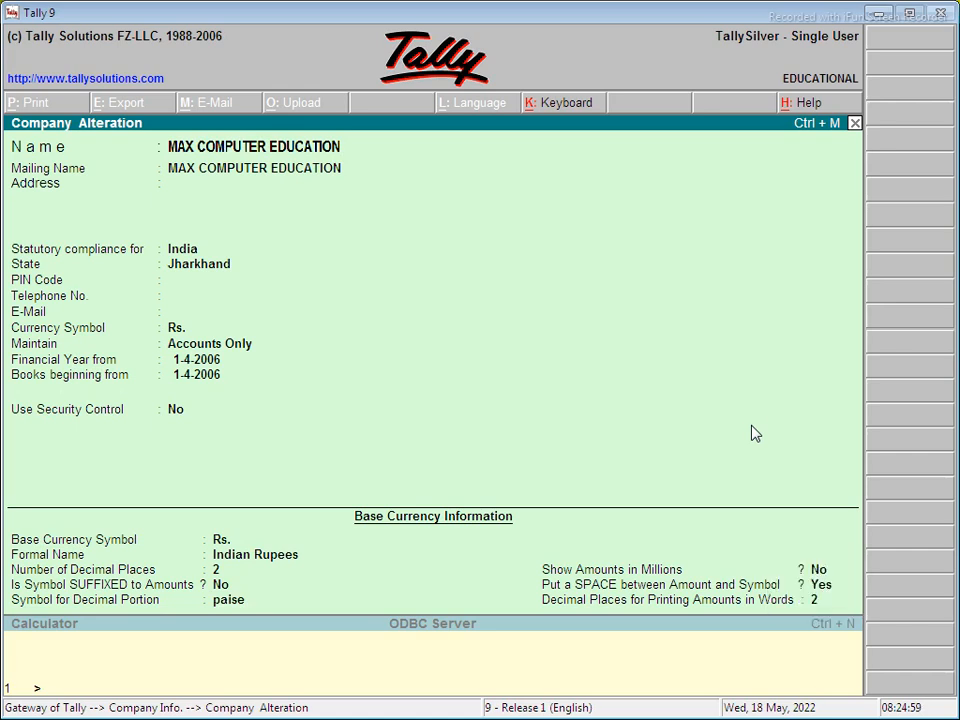
key(Escape)
key(Escape)
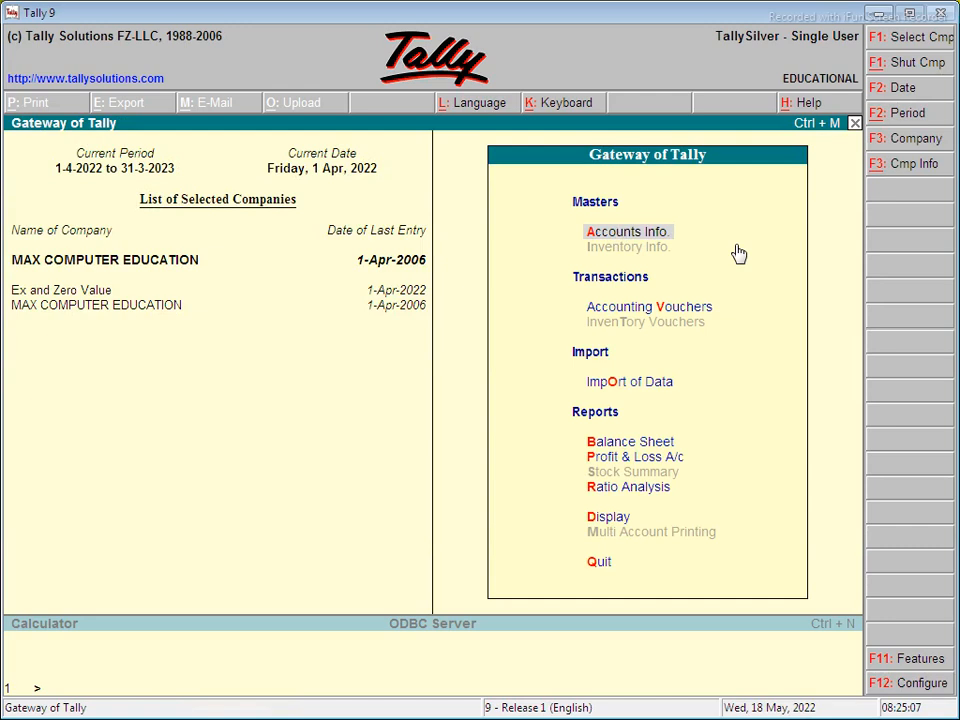
- Go through Accounts Info and Ledgers to a blank Single Ledger Create form
key(Return)
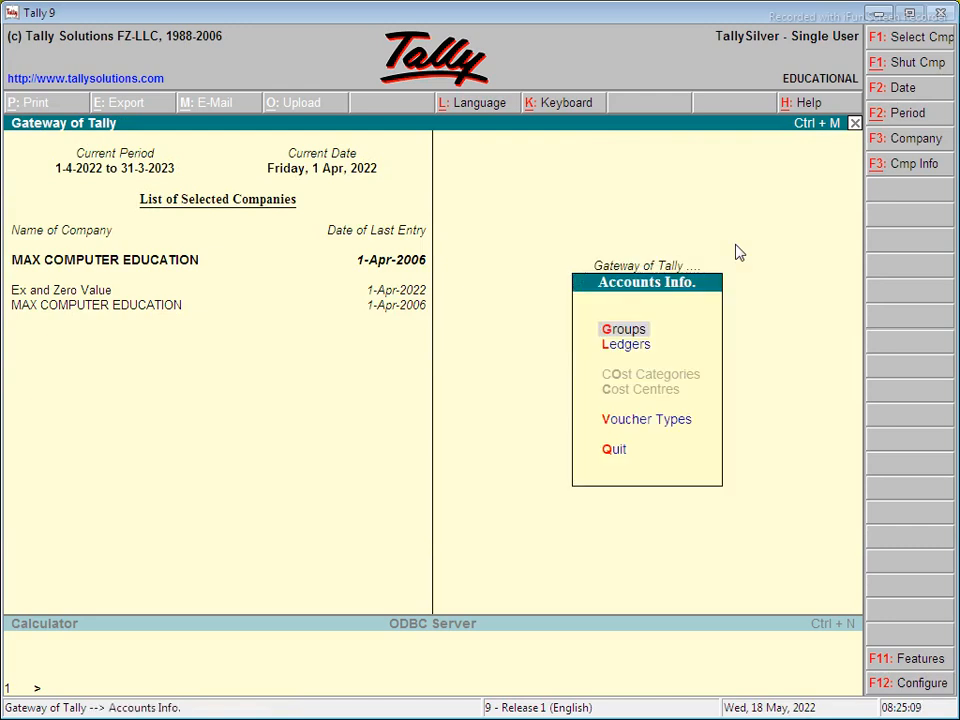
key(Down)
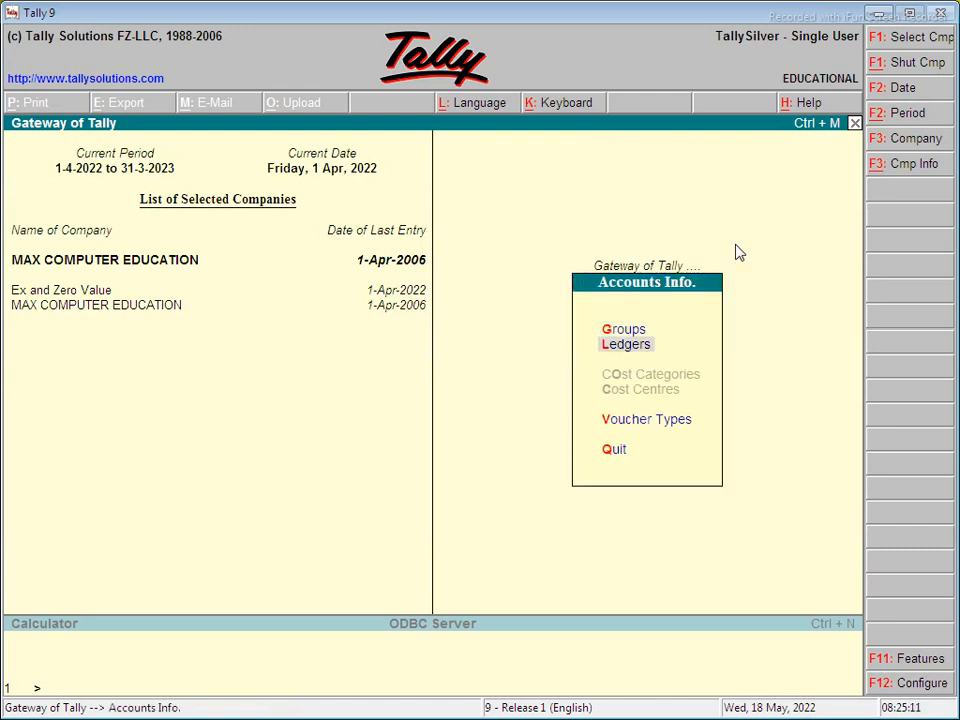
key(Return)
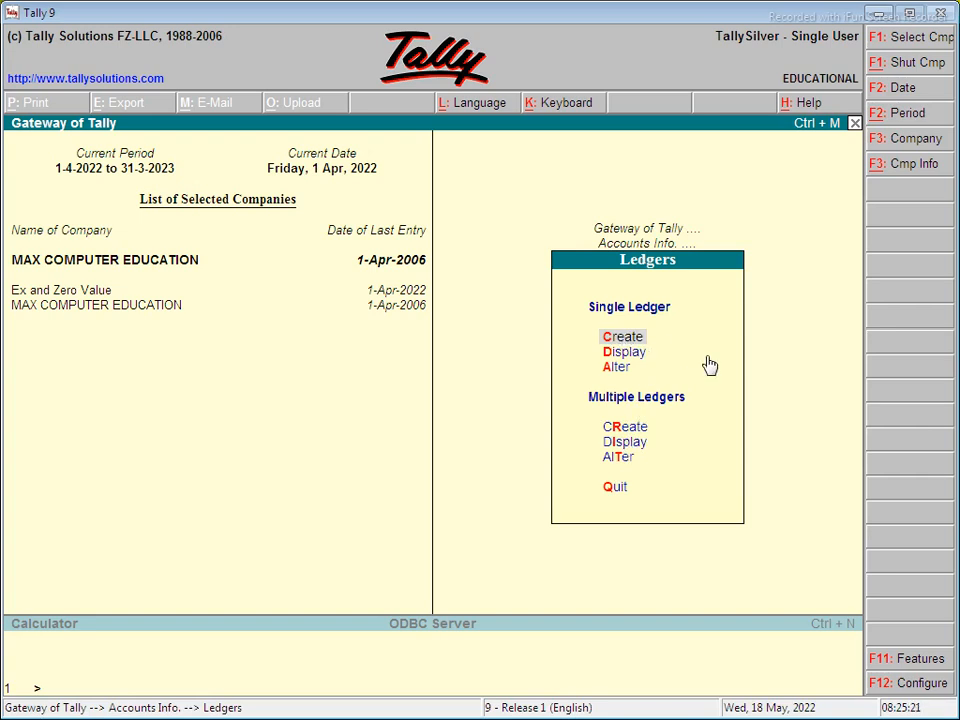
key(Return)
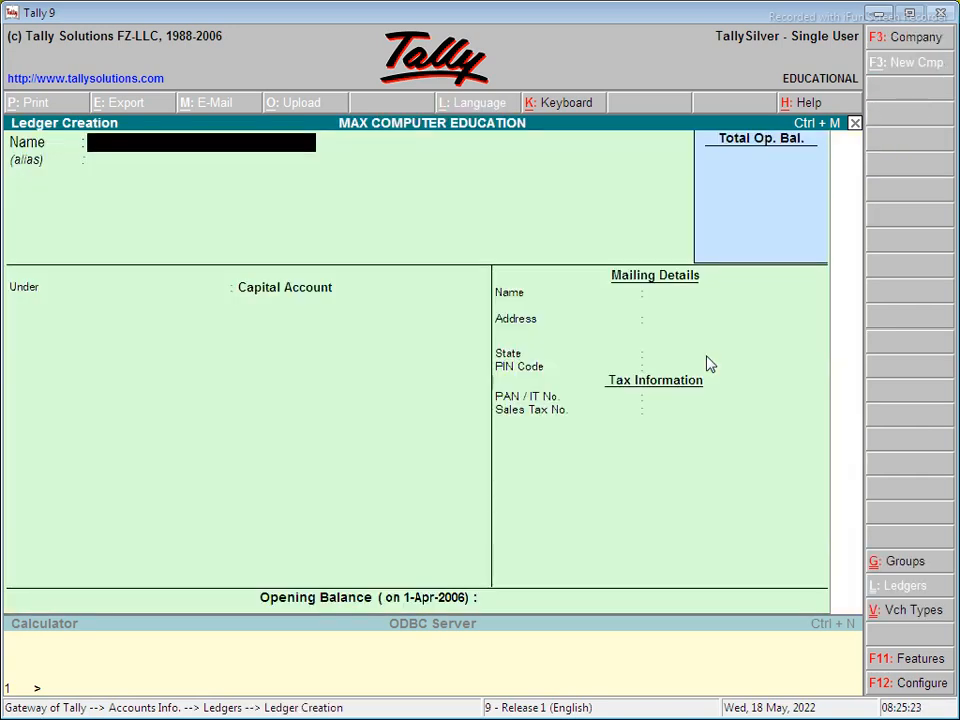
- Name the new ledger Capital, grouped under Capital Account
text(Capital)
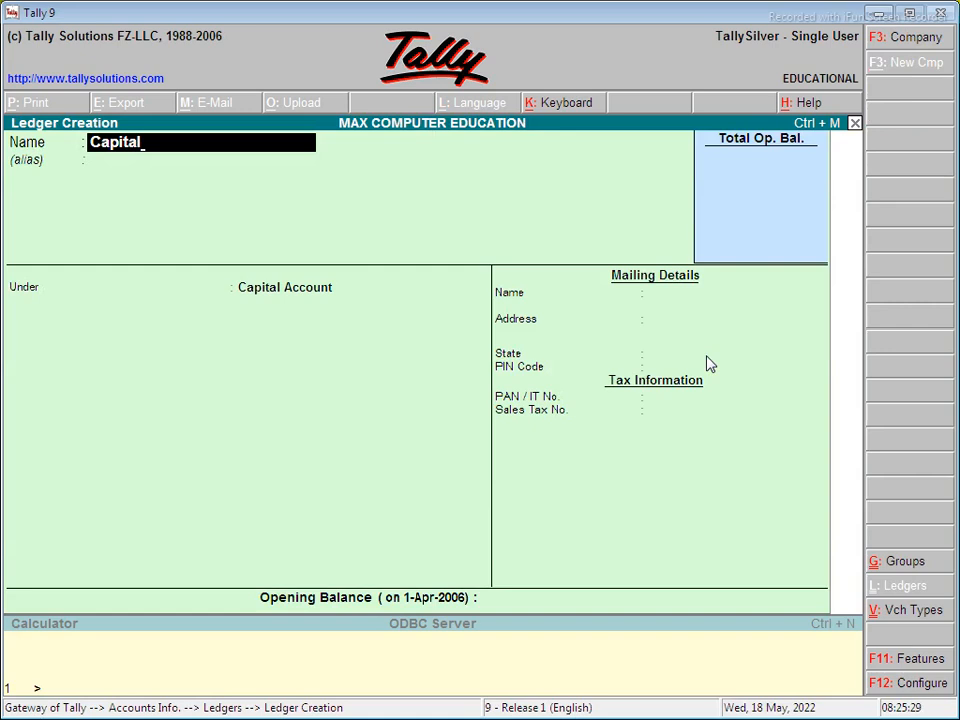
key(Return)
key(Return)
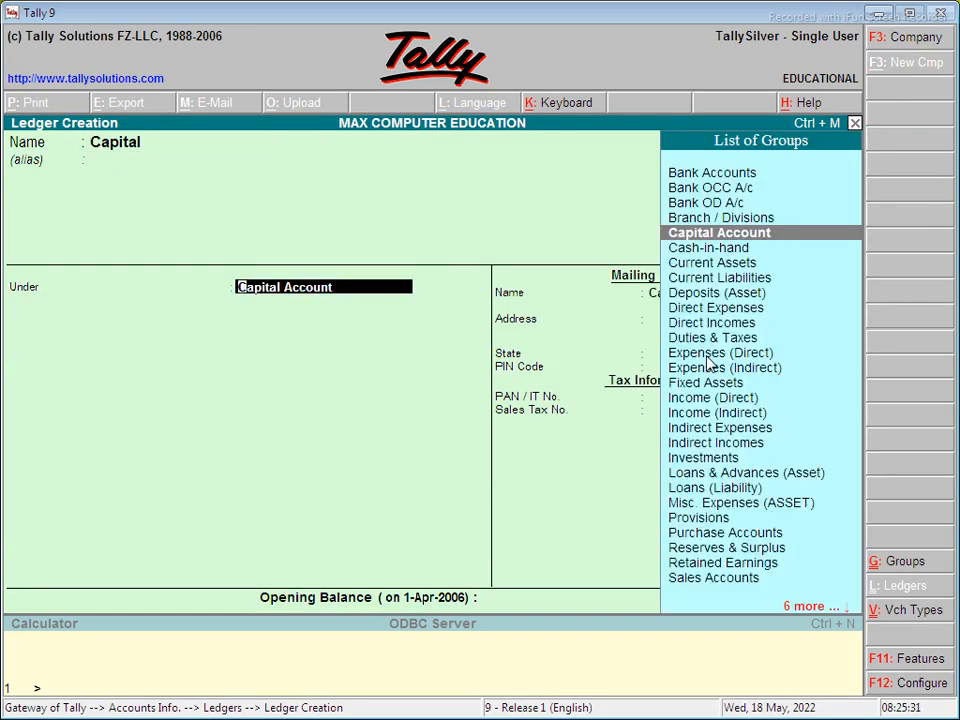
key(Return)
key(Return)
key(Return)
key(Return)
key(BackSpace)
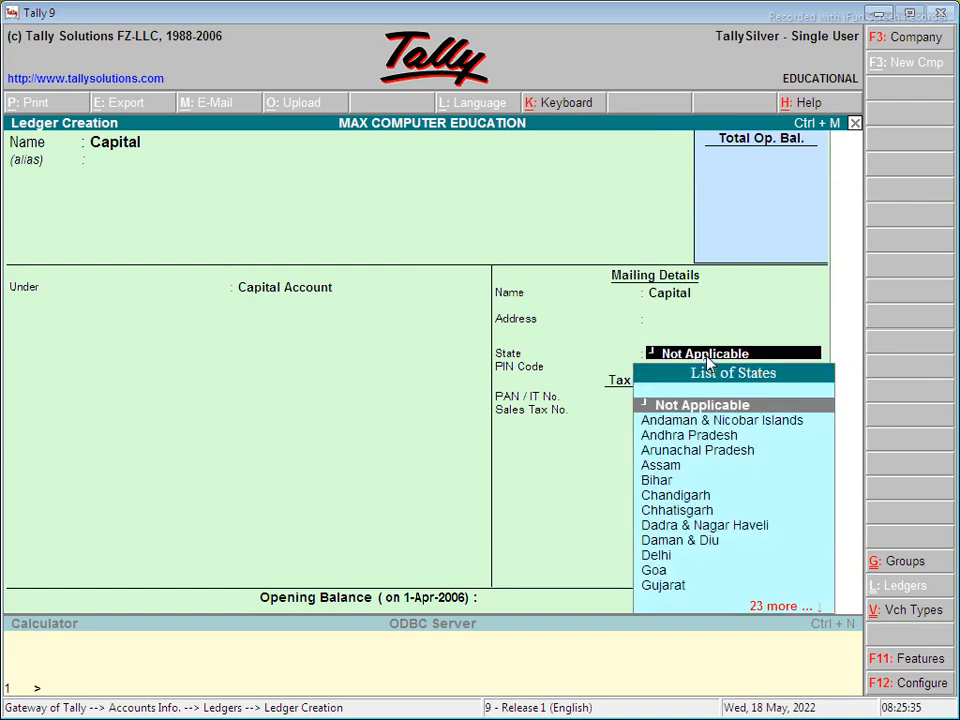
key(BackSpace)
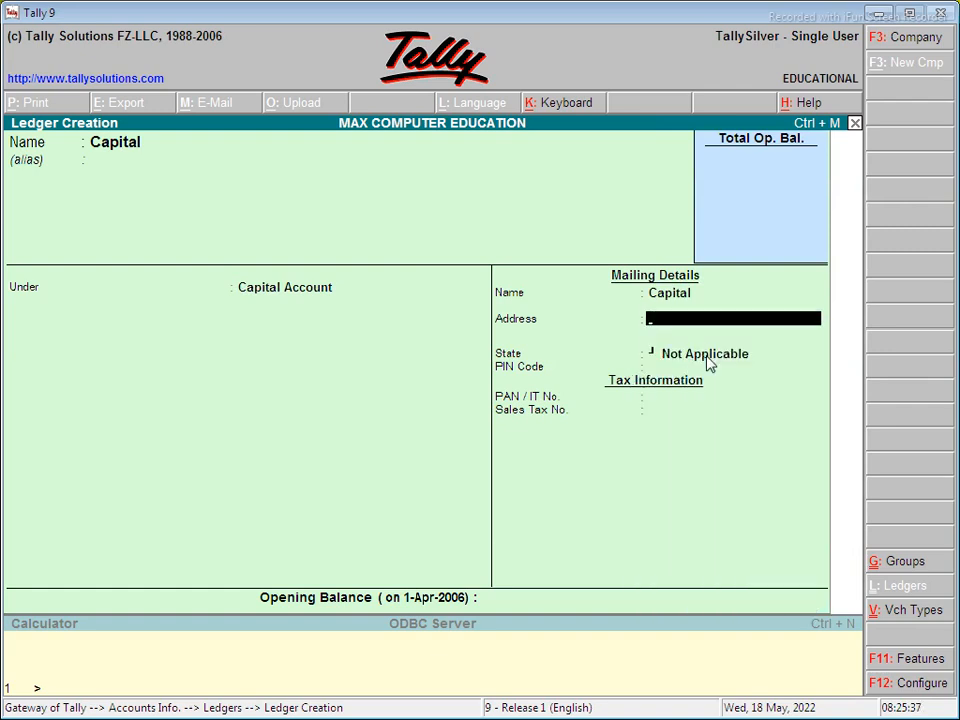
- Add the address, state Jharkhand and PIN code, save Capital, and begin a Purchase ledger
key(Return)
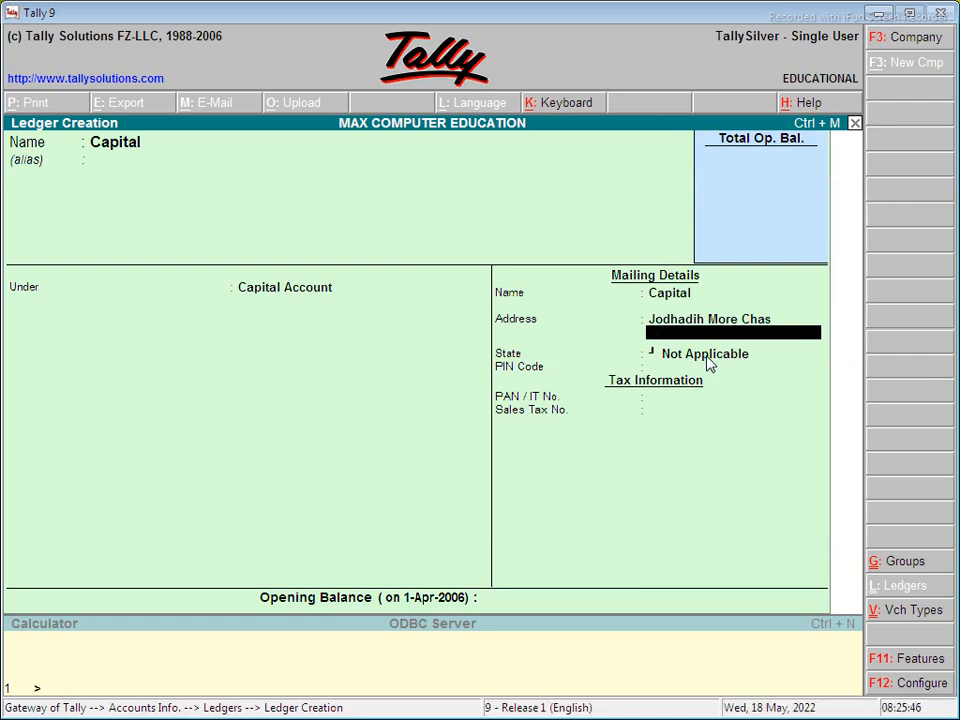
key(Return)
text(Jh)
key(Return)
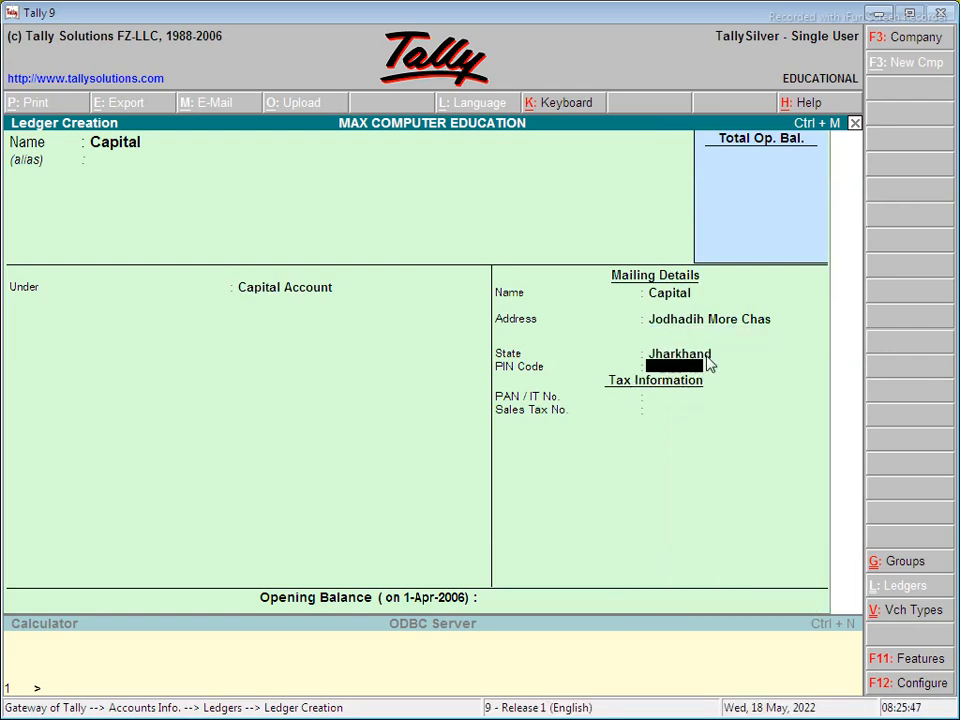
text(827013)
key(Return)
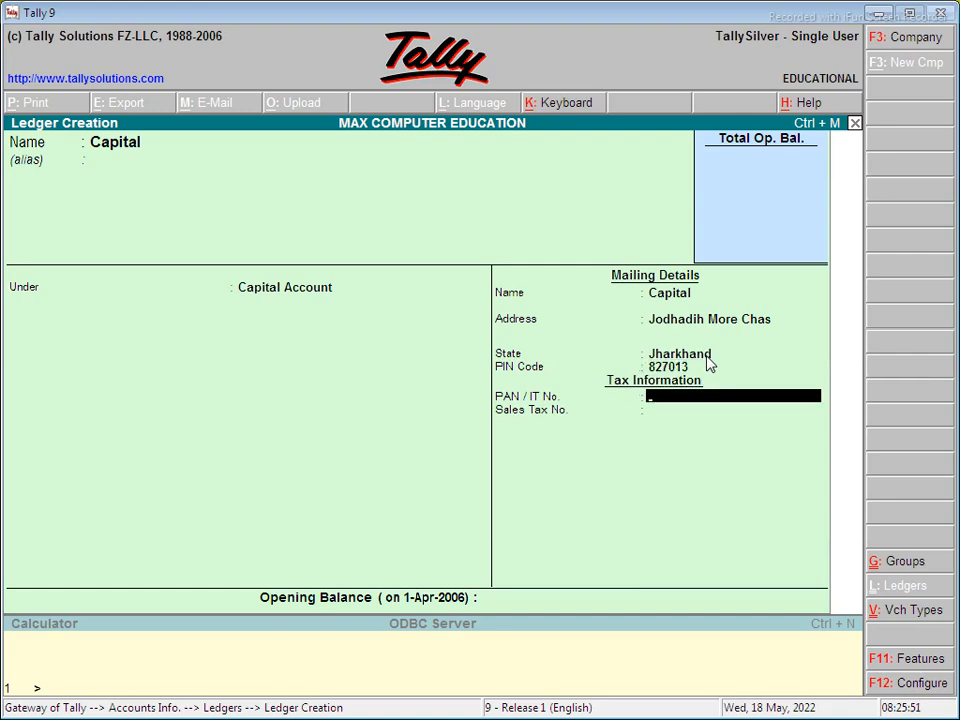
key(Return)
key(Return)
key(Return)
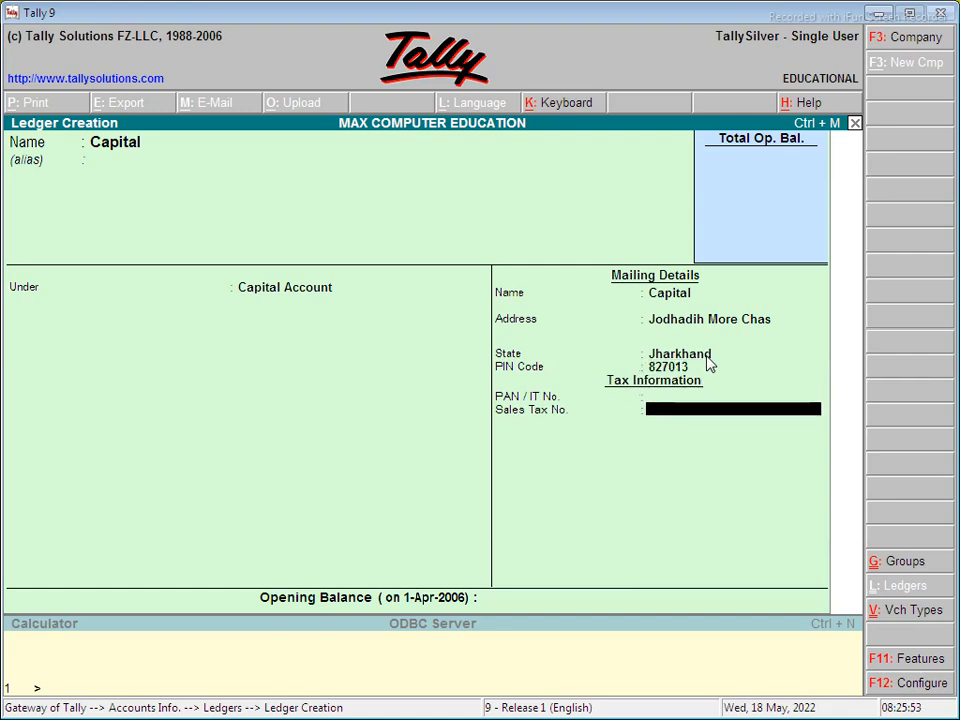
key(Return)
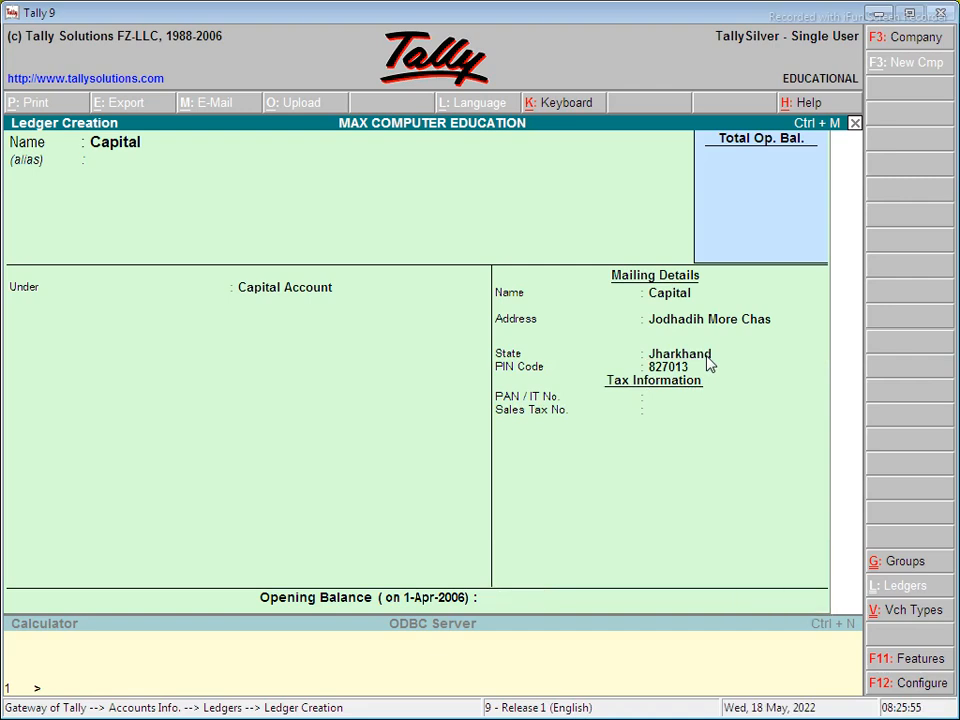
text(Pu)
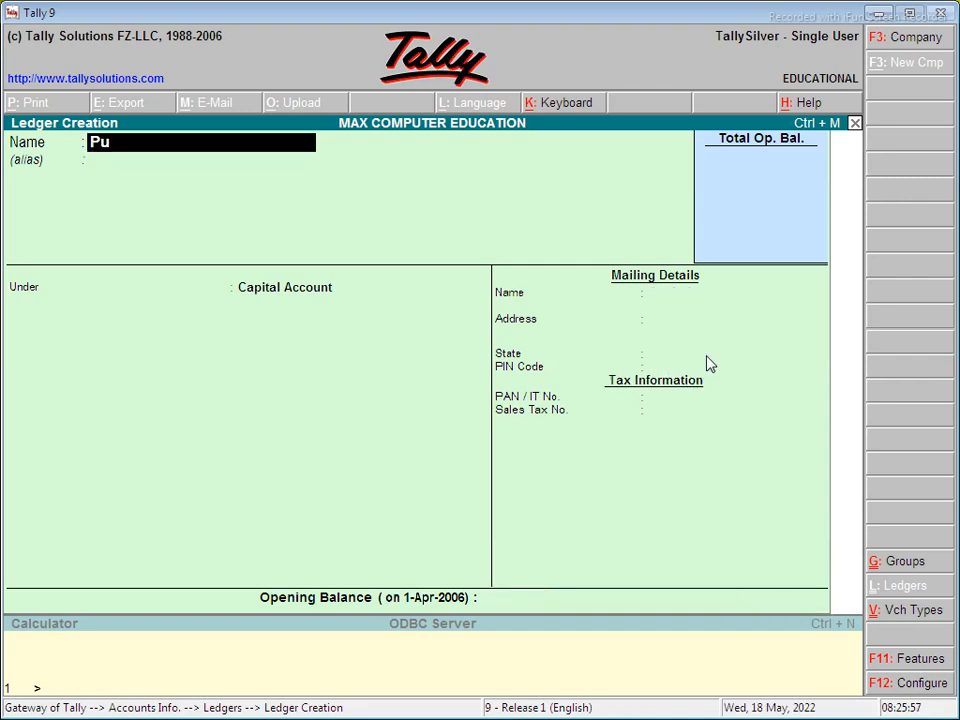
text(rchase)
- Submit Purchase, get a duplicate-entry error, and quit ledger creation
key(Return)
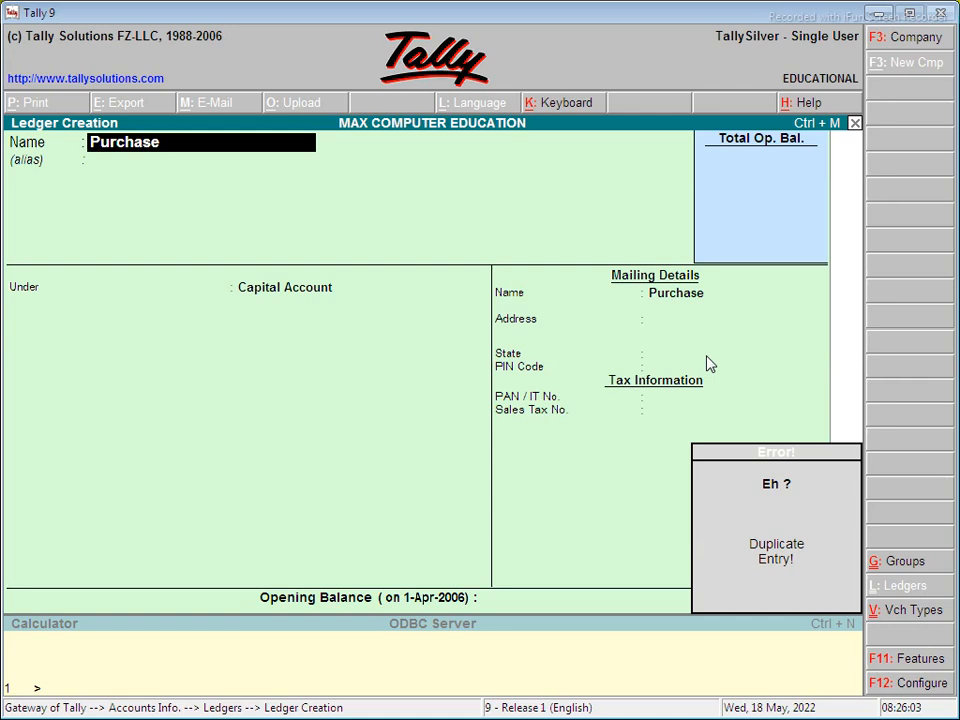
key(Escape)
key(Escape)
key(y)
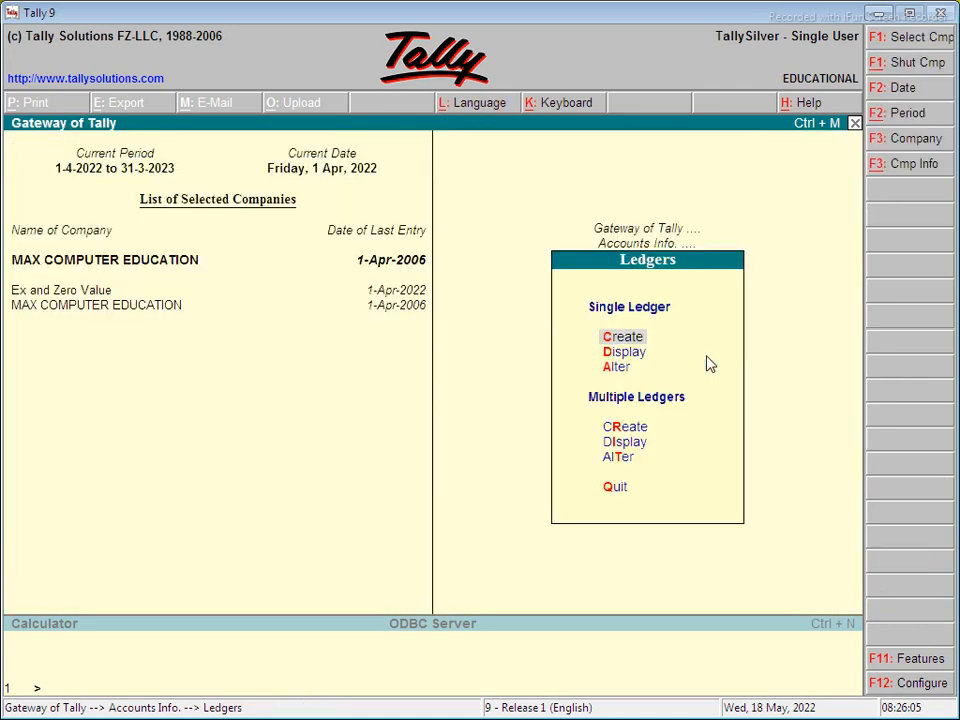
- Display the existing Purchase ledger under Purchase Accounts, then return to the Gateway
key(Down)
key(Return)
key(Down)
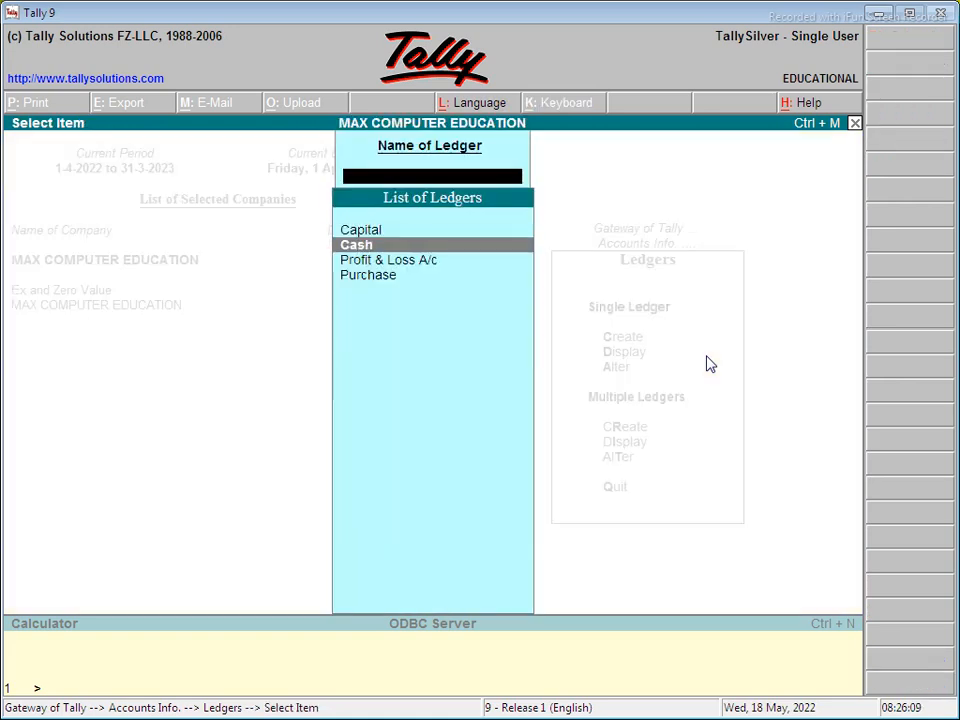
key(Down)
key(Down)
key(Return)
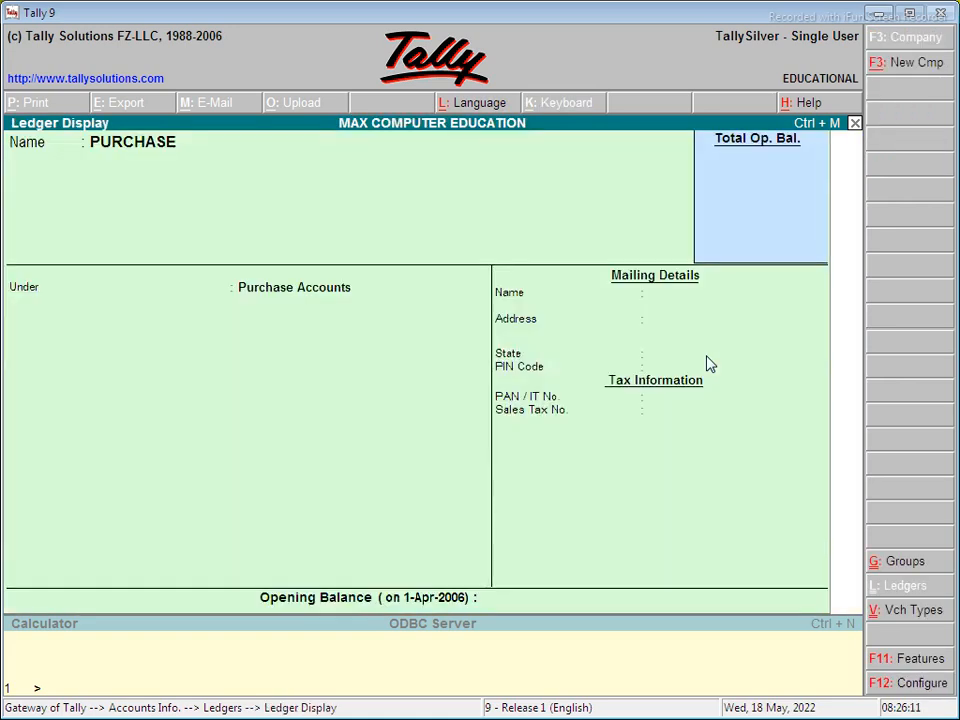
key(Escape)
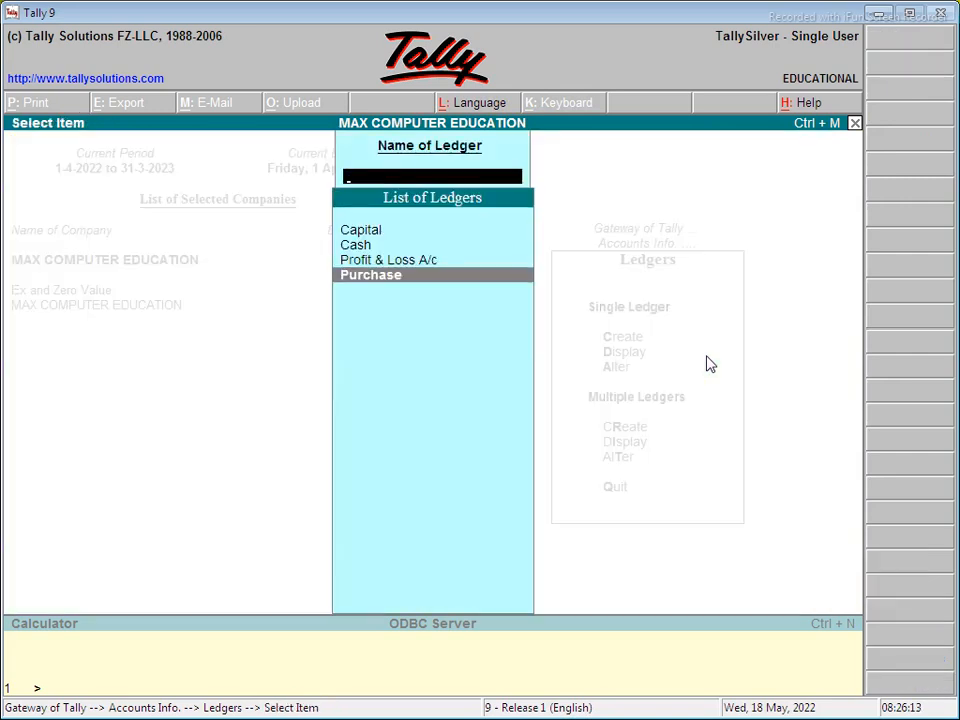
key(Up)
key(Up)
key(Up)
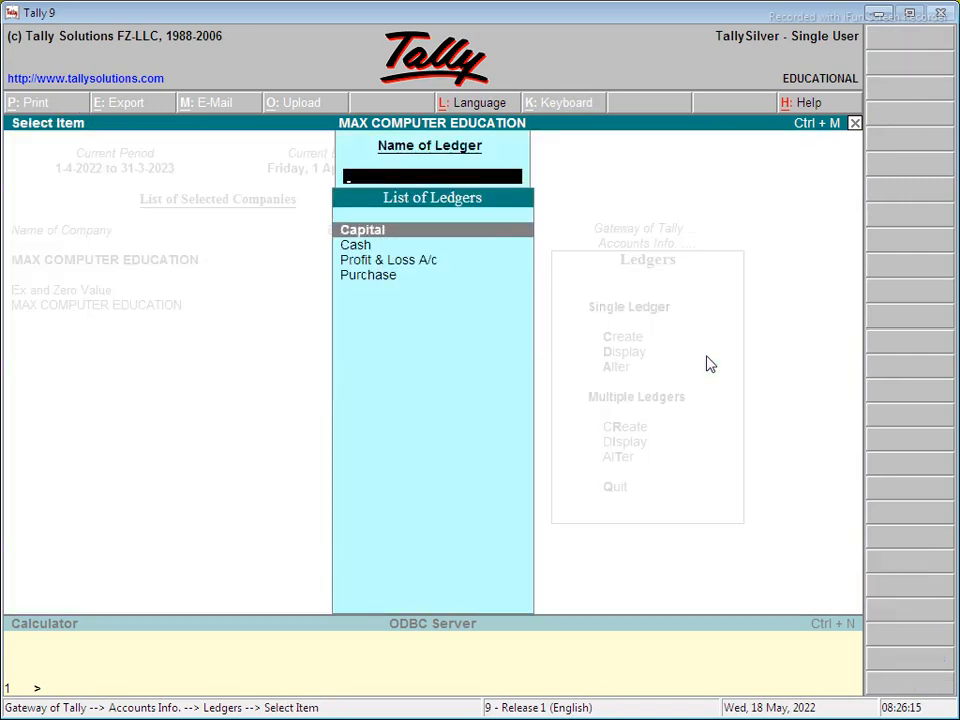
key(Escape)
key(Escape)
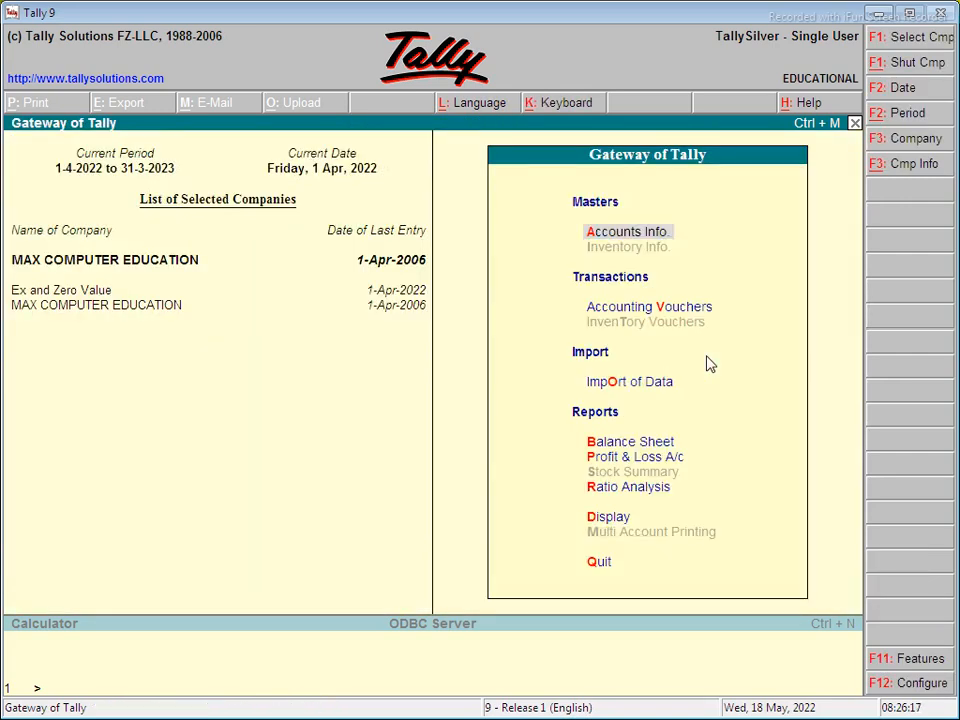
- Back out of Voucher Type creation and open Multiple Ledger Create under All Items
key(Return)
key(Up)
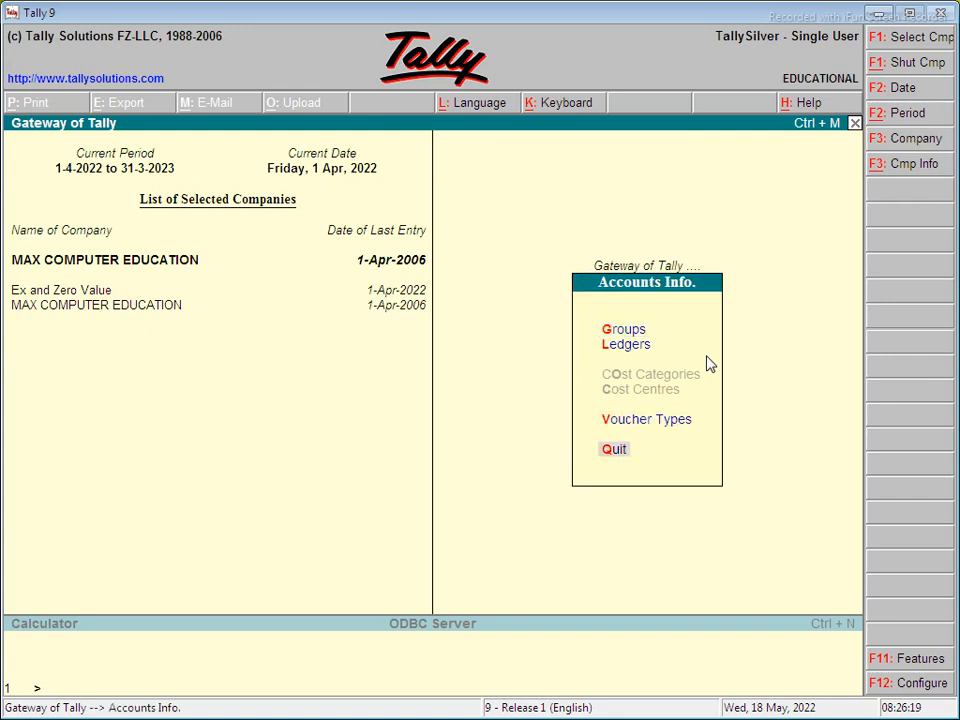
key(Up)
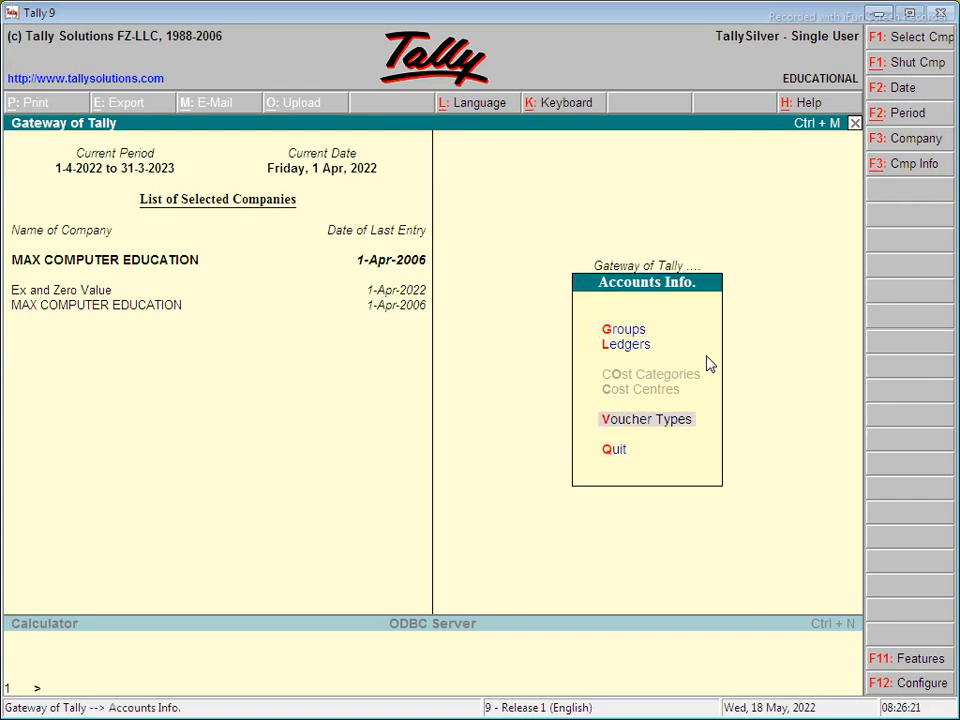
key(Return)
key(Return)
key(Escape)
key(y)
key(Escape)
key(Up)
key(Up)
key(Down)
key(Return)
key(Down)
key(Down)
key(Down)
key(Return)
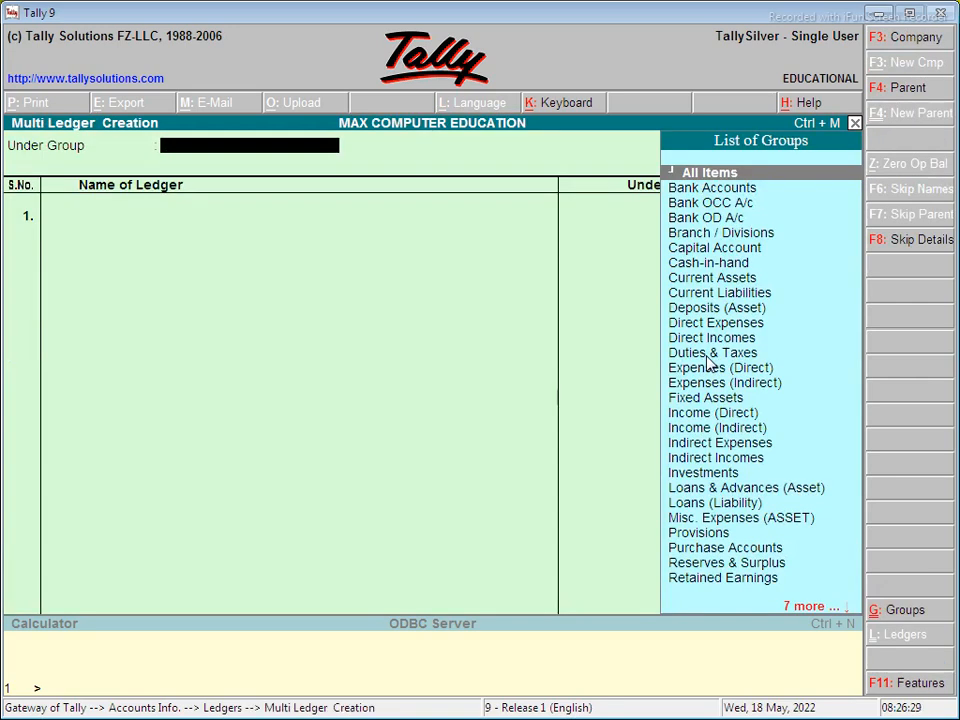
key(Return)
- Add ledgers Sale under Sales Accounts and Furniture under Fixed Assets
text(Sale)
key(Return)
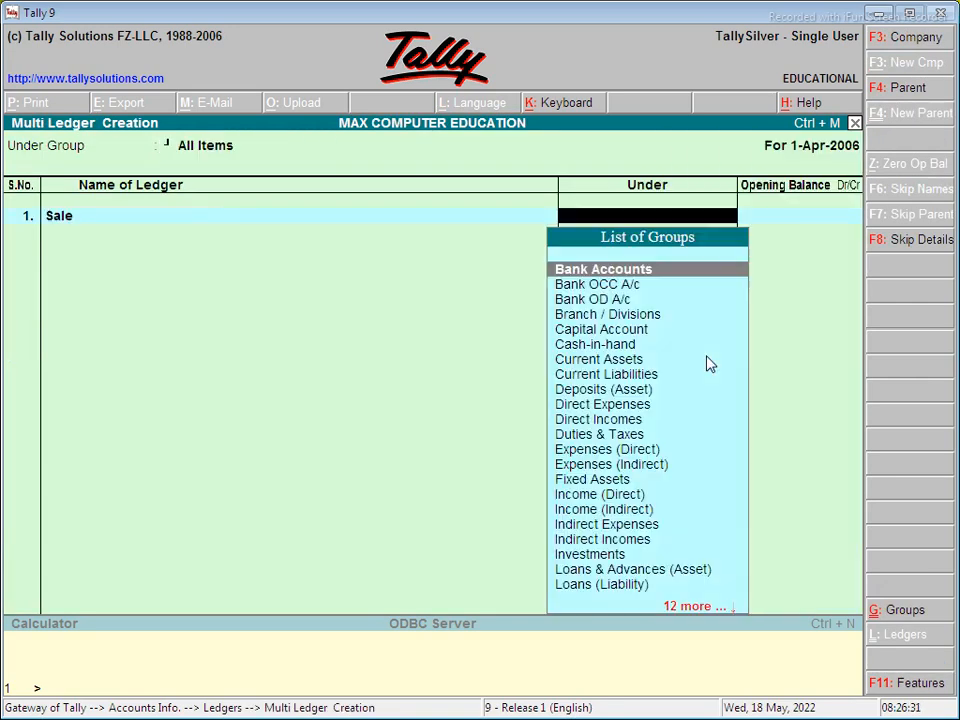
text(Sale)
key(Return)
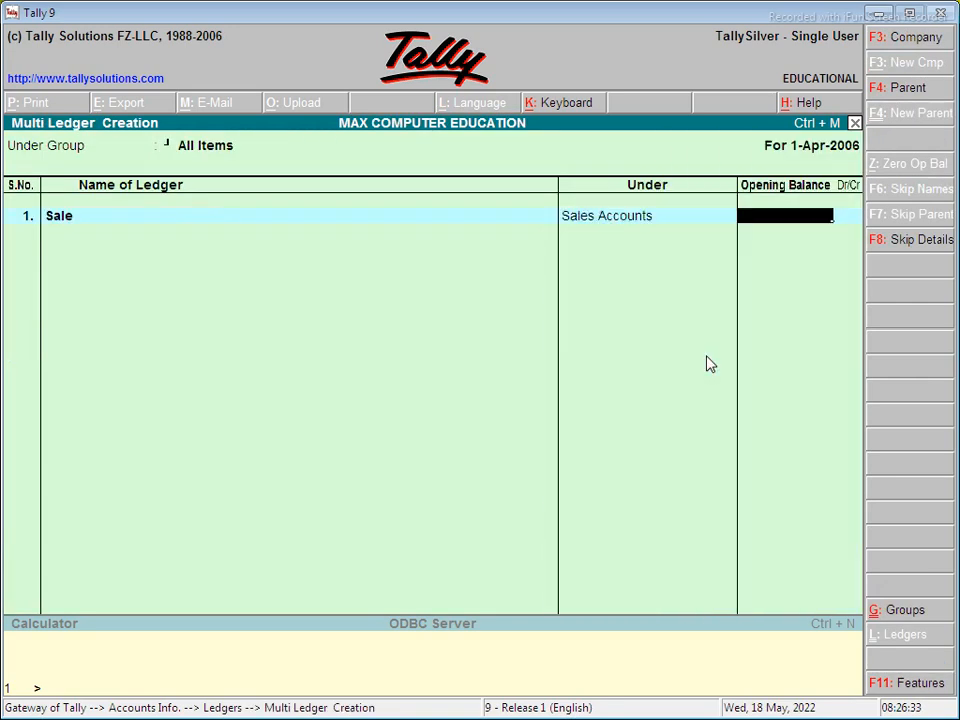
key(Return)
text(Fu)
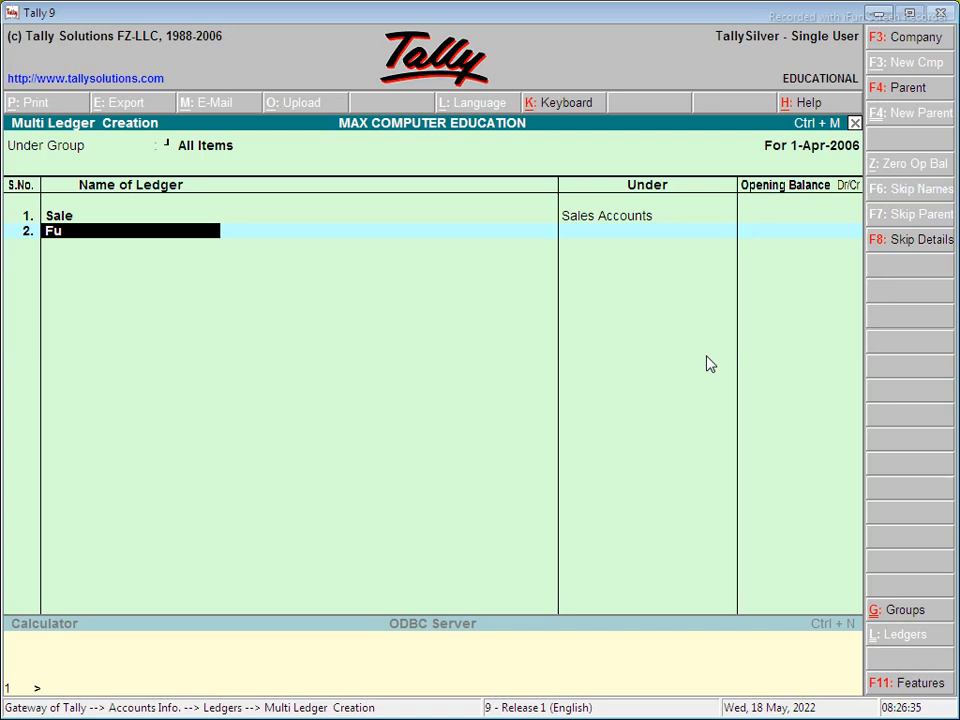
text(rniture)
key(Return)
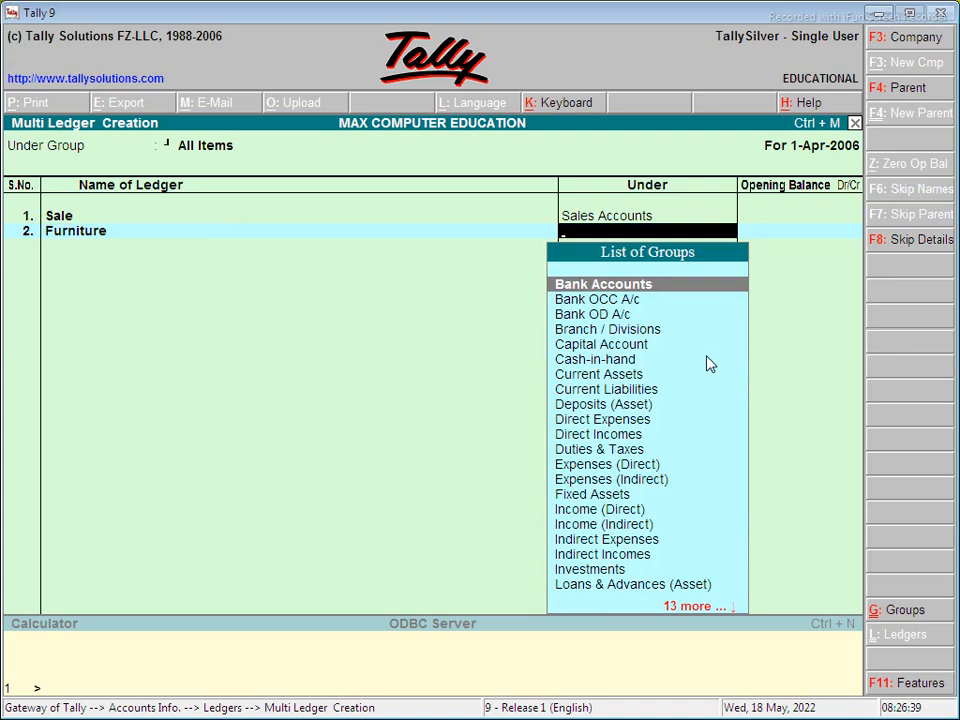
text(f)
key(Return)
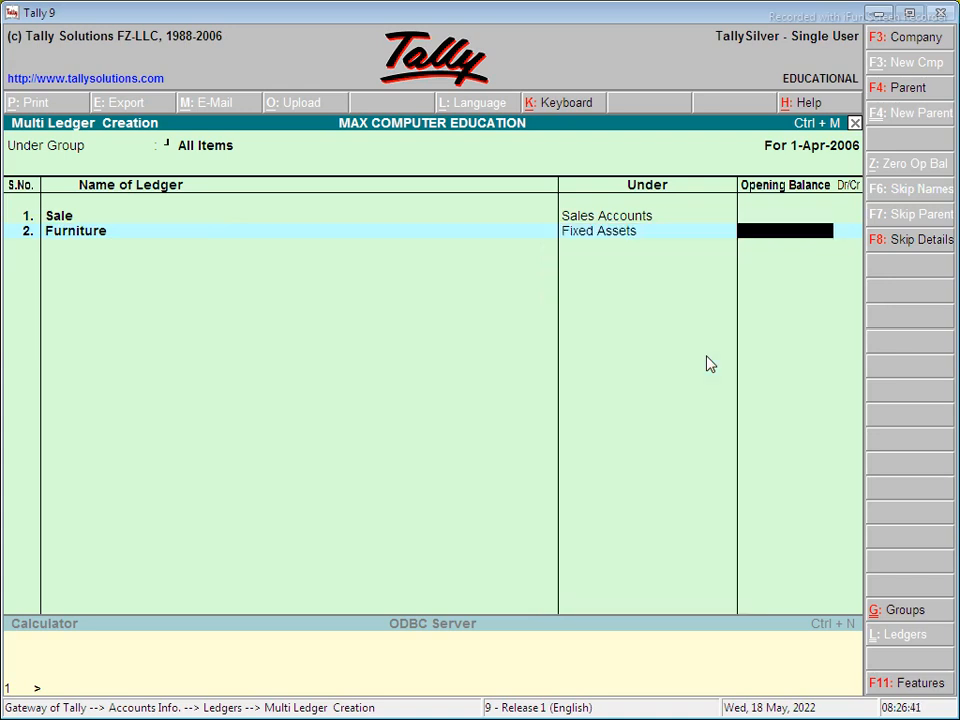
key(Return)
- Add the customer's ledger under Sundry Debtors
text(Ashok)
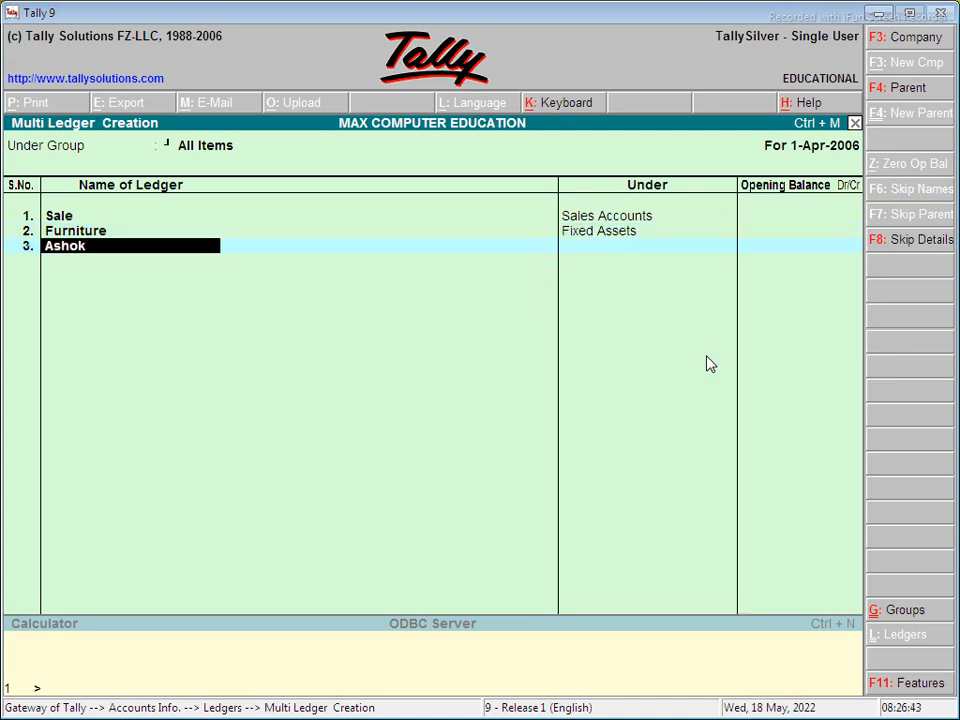
key(Return)
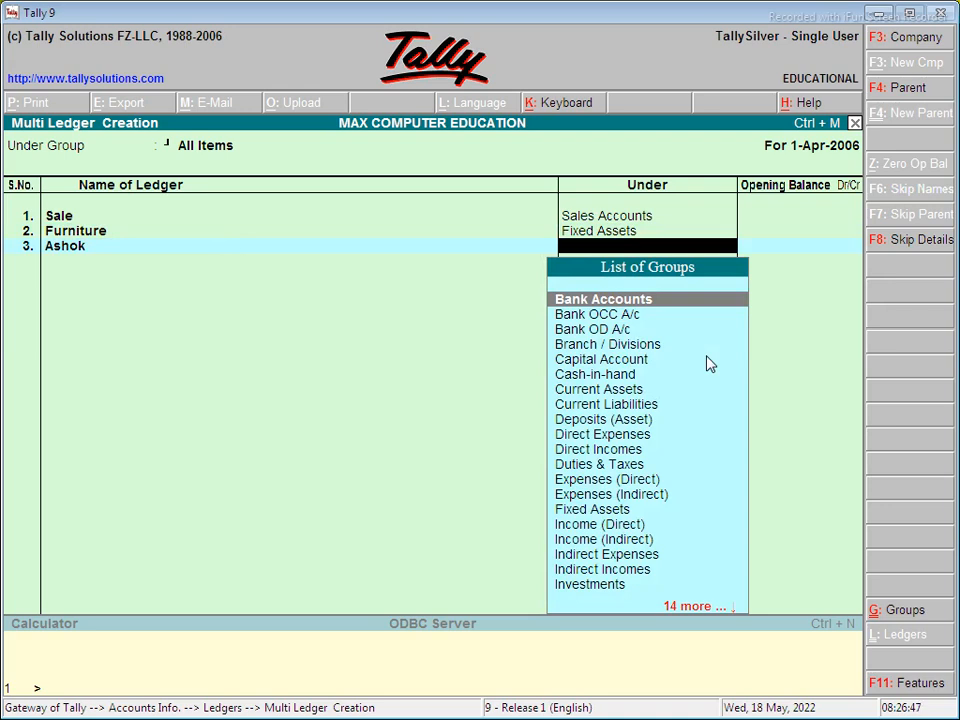
text(Su)
key(Down)
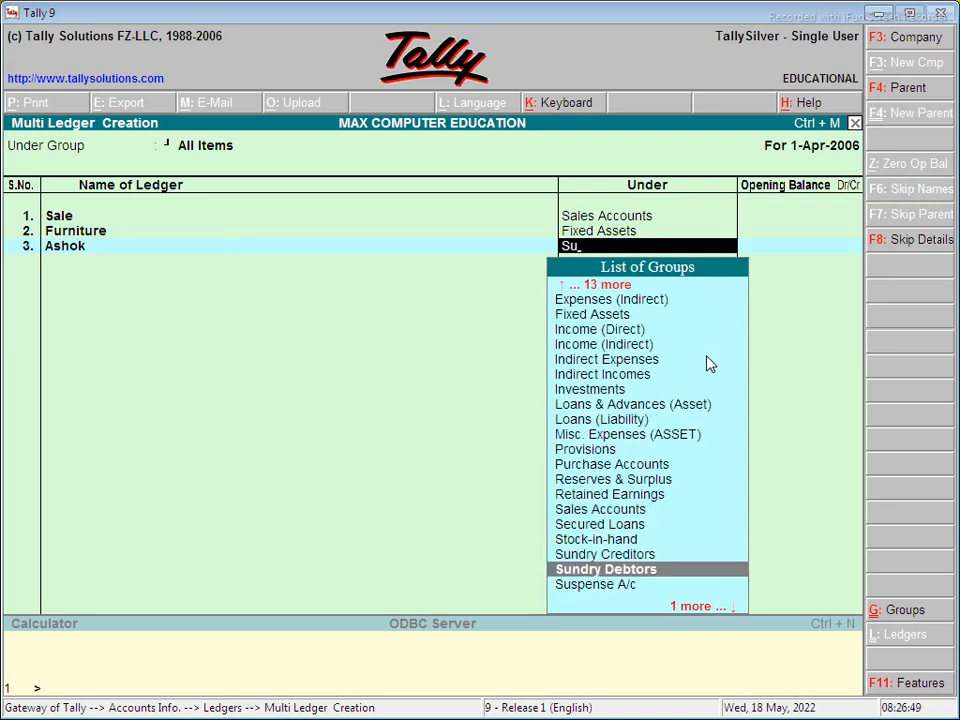
key(Return)
key(Return)
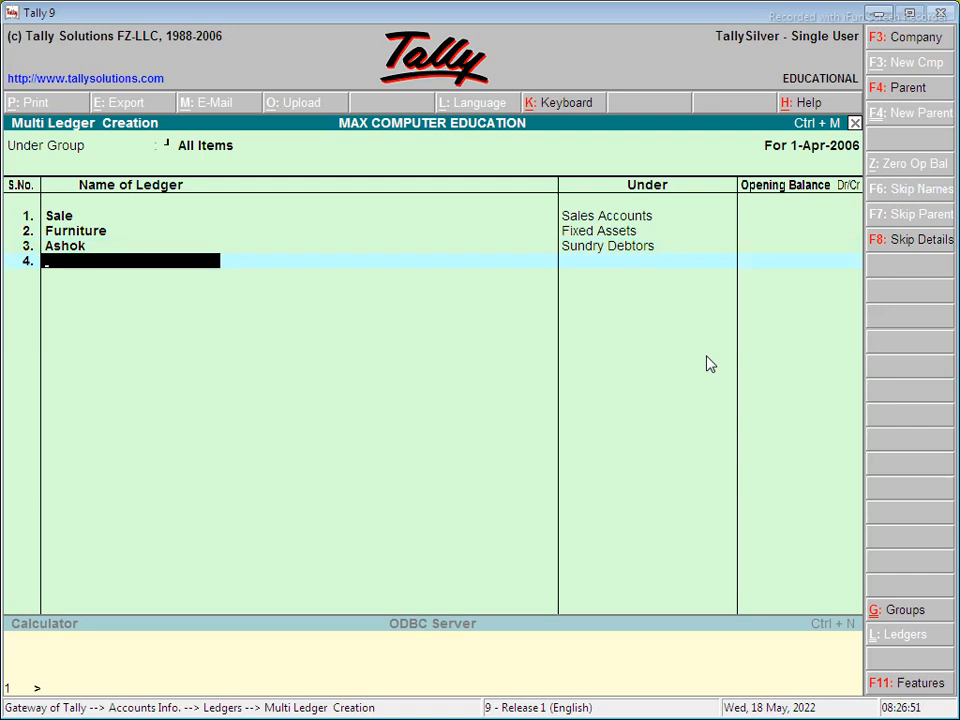
- Add Intrest (Indirect Incomes) and Wages (Direct Incomes) rows, save them, and exit to the Gateway
text(Intres)
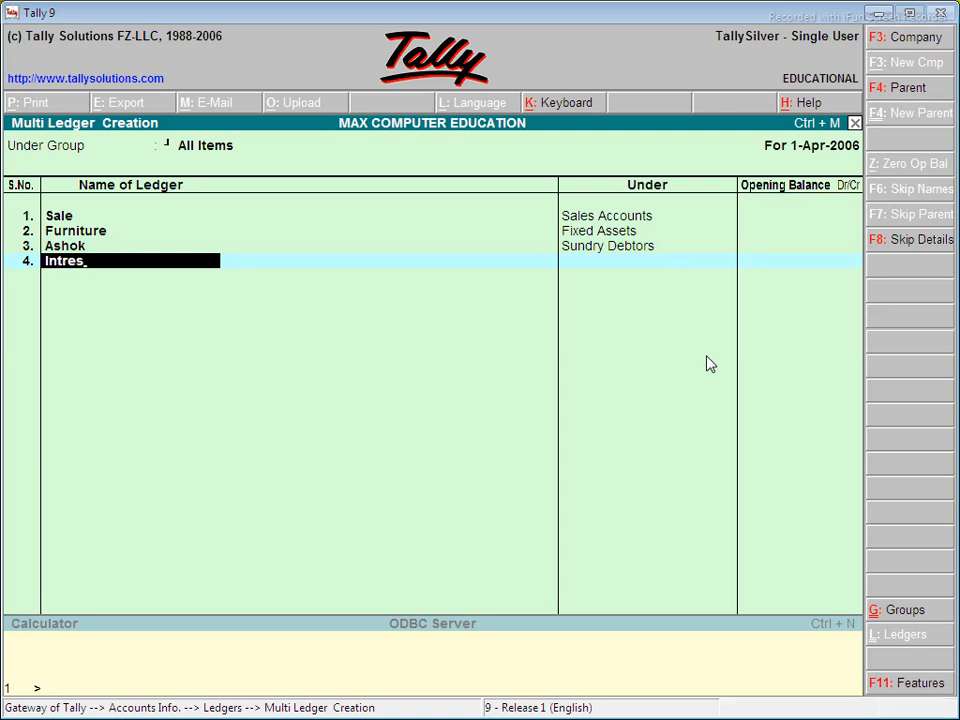
text(t)
key(Return)
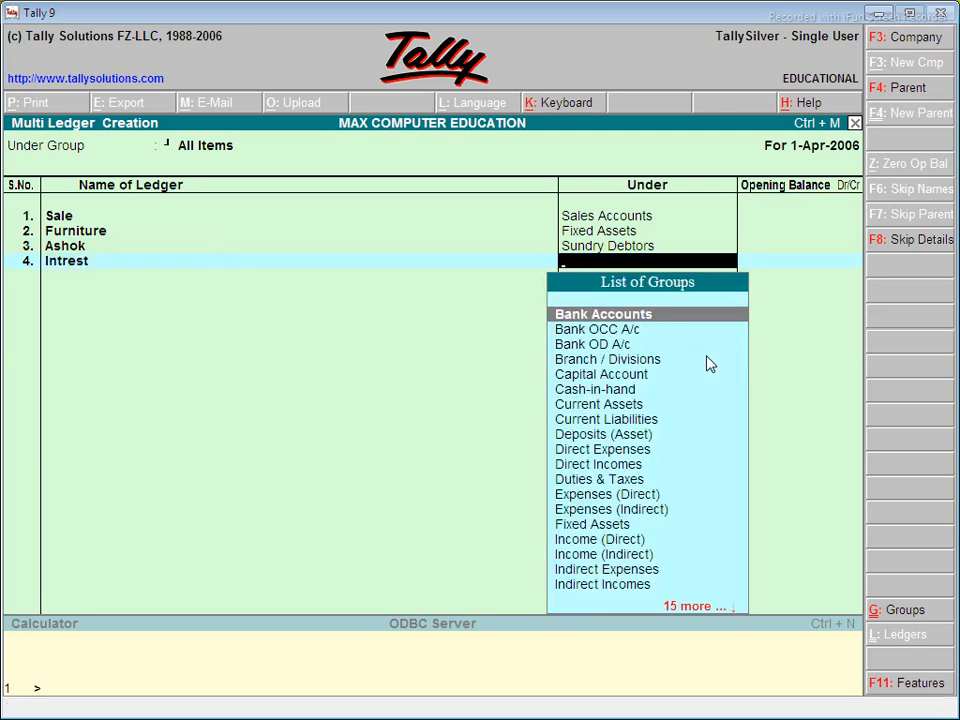
text(In)
key(Down)
key(Down)
key(Down)
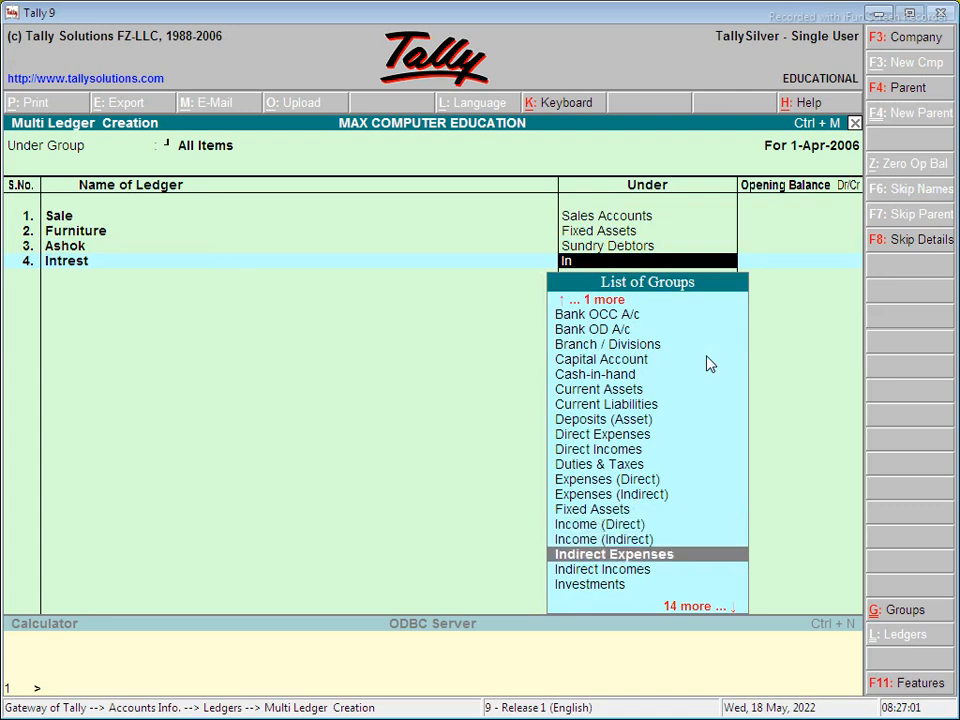
key(Return)
key(Return)
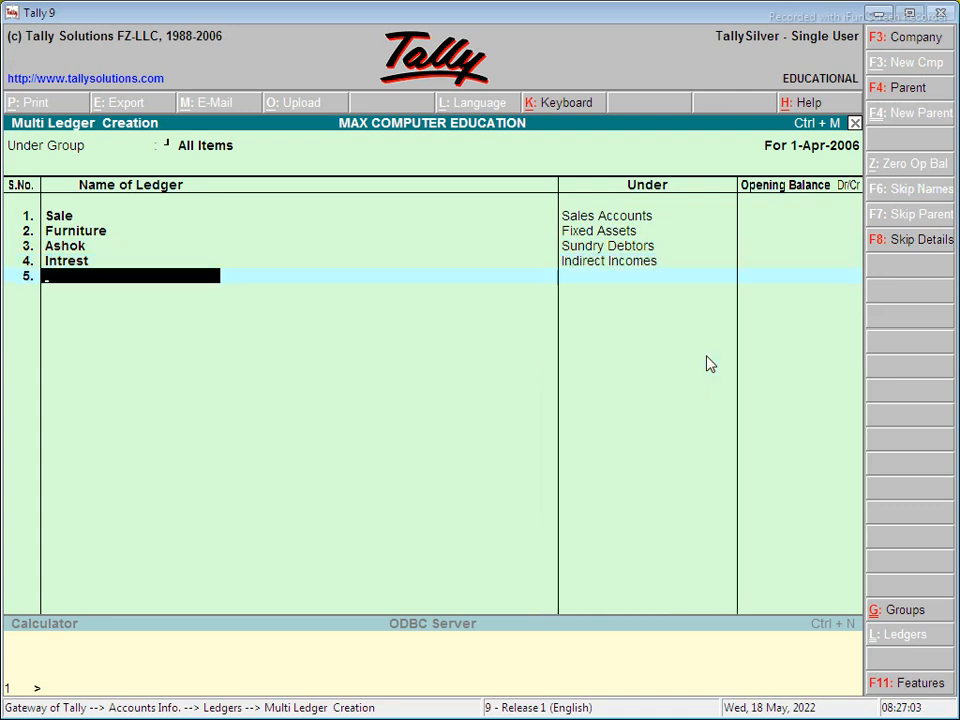
text(Wages)
key(Return)
text(Di)
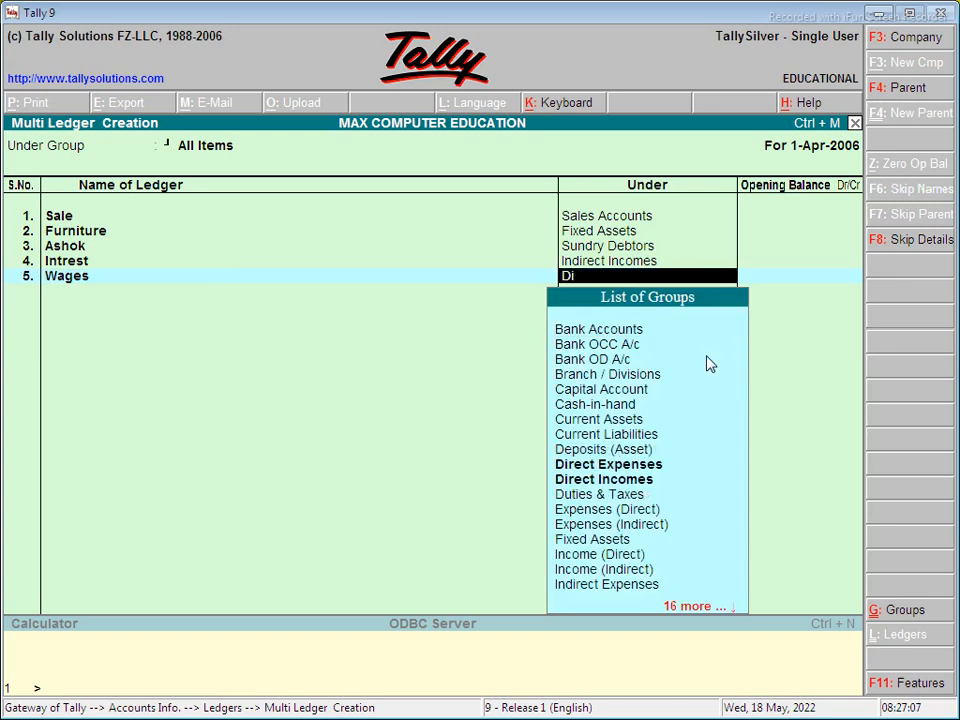
key(Down)
key(Down)
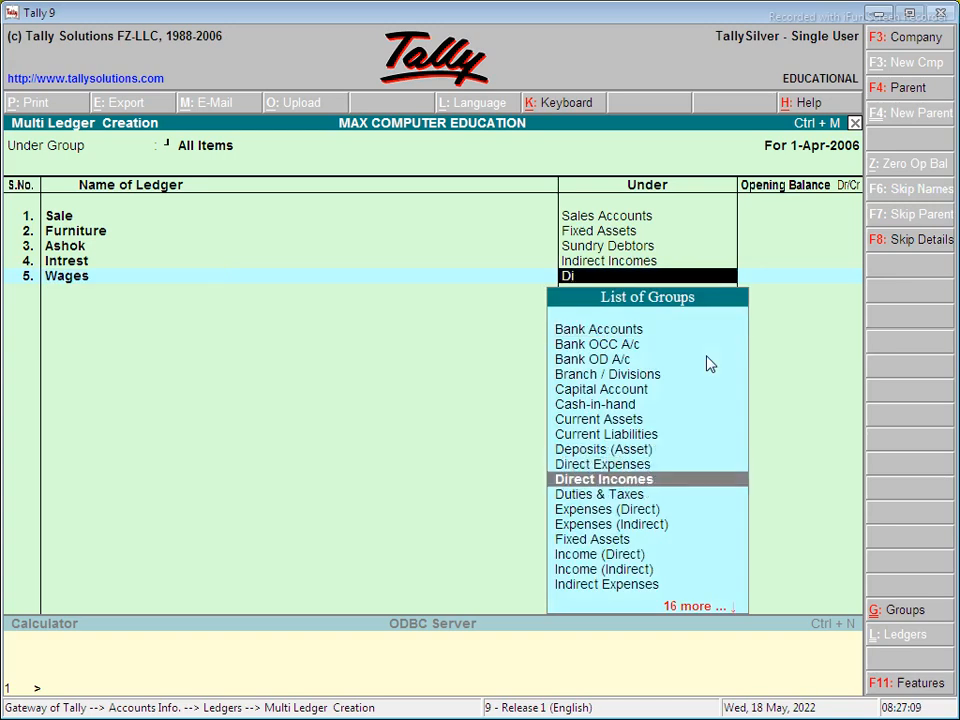
key(Return)
key(Return)
key(Return)
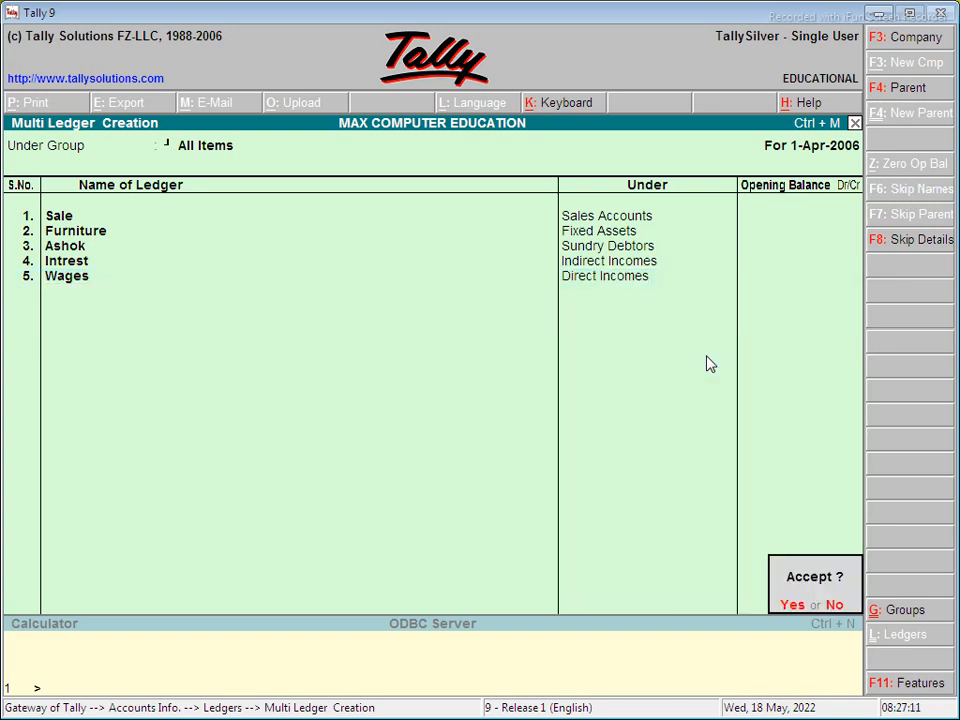
key(Return)
key(Escape)
key(Escape)
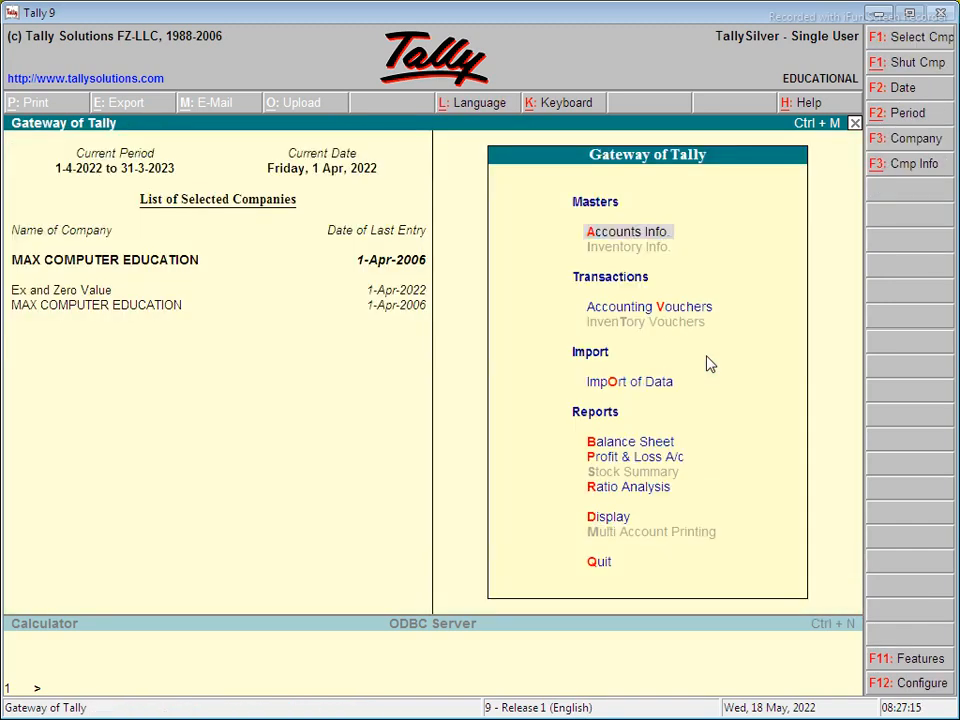
key(Return)
key(Down)
key(Return)
key(Down)
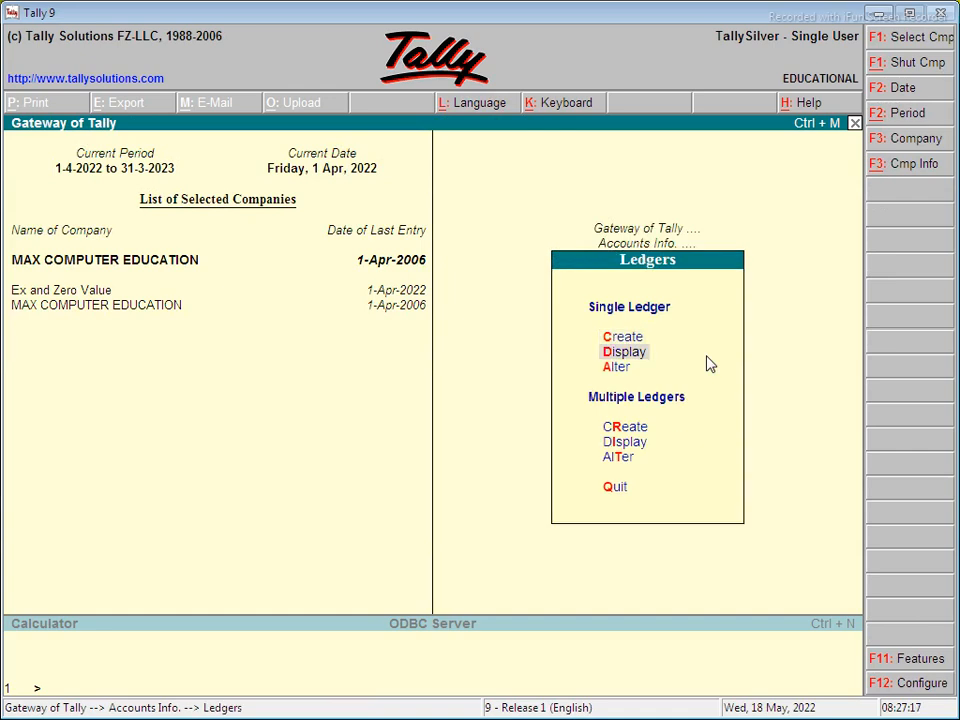
key(Return)
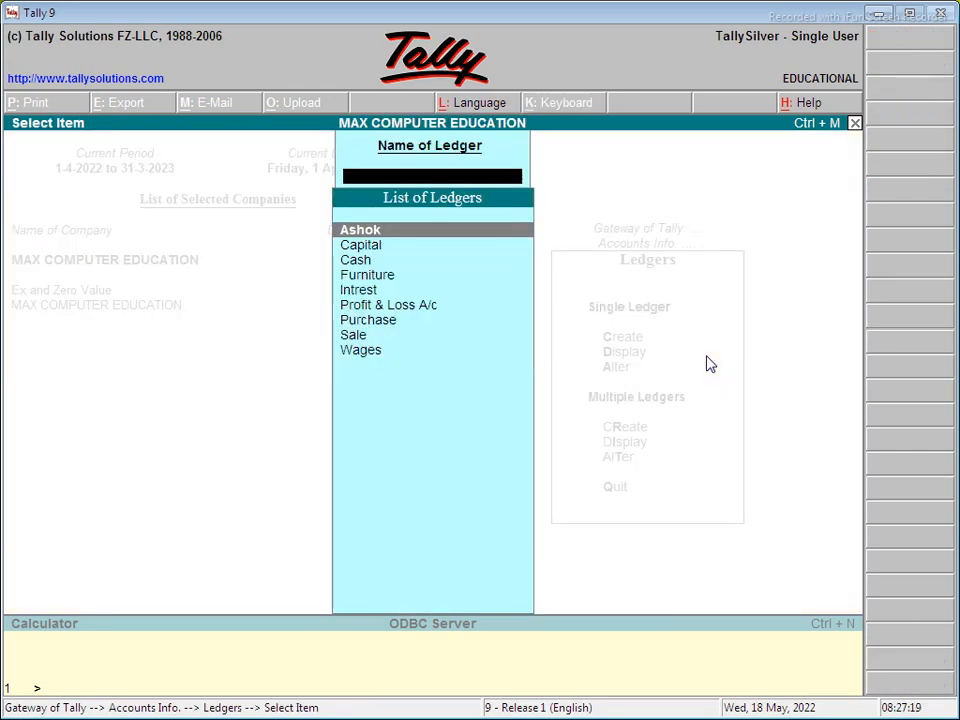
key(Escape)
key(Escape)
key(Escape)
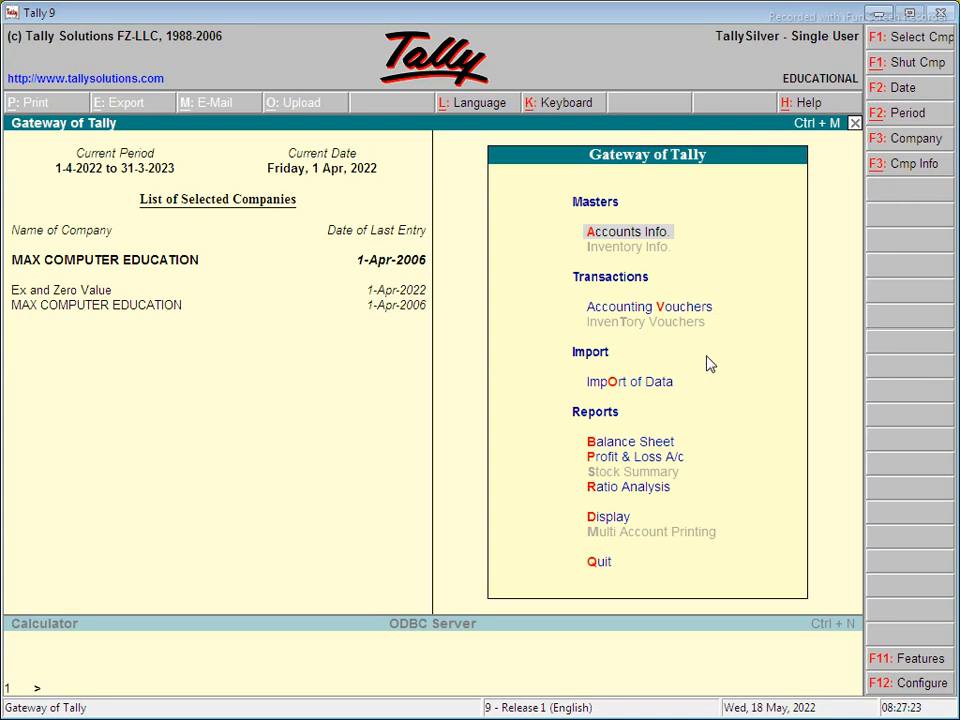
key(Down)
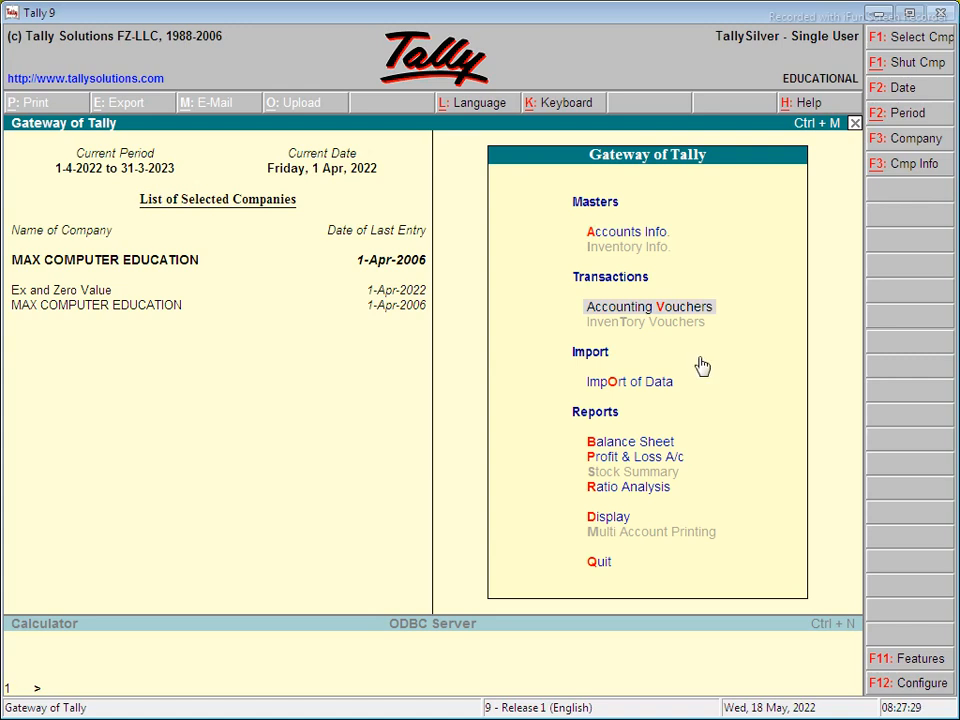
key(Return)
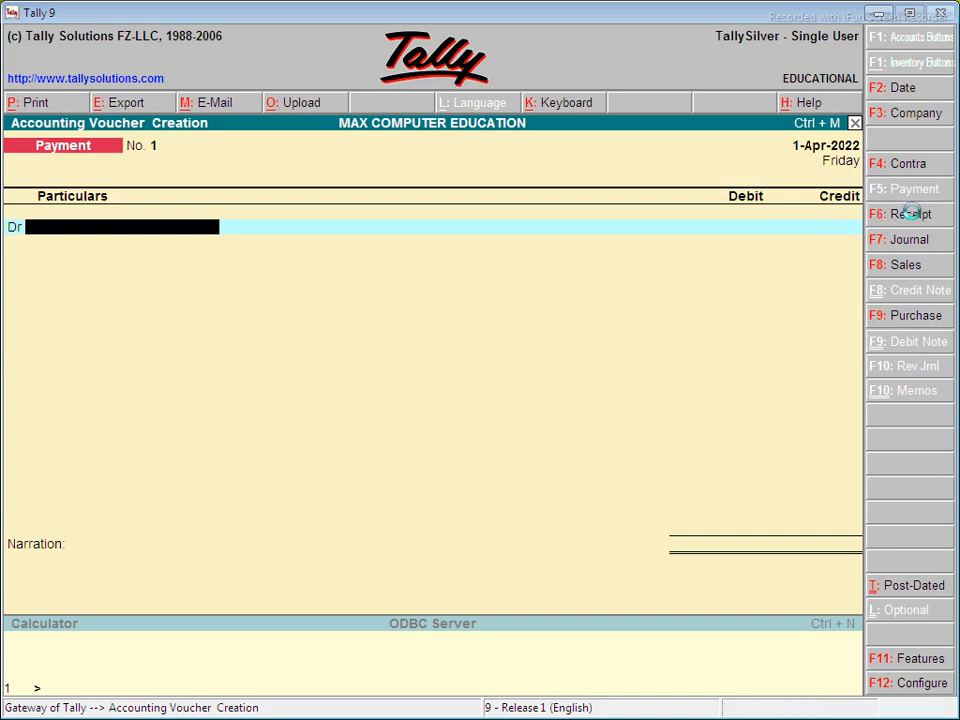
- Start a Receipt voucher crediting the customer's ledger with 5,00,000
click(912, 215)
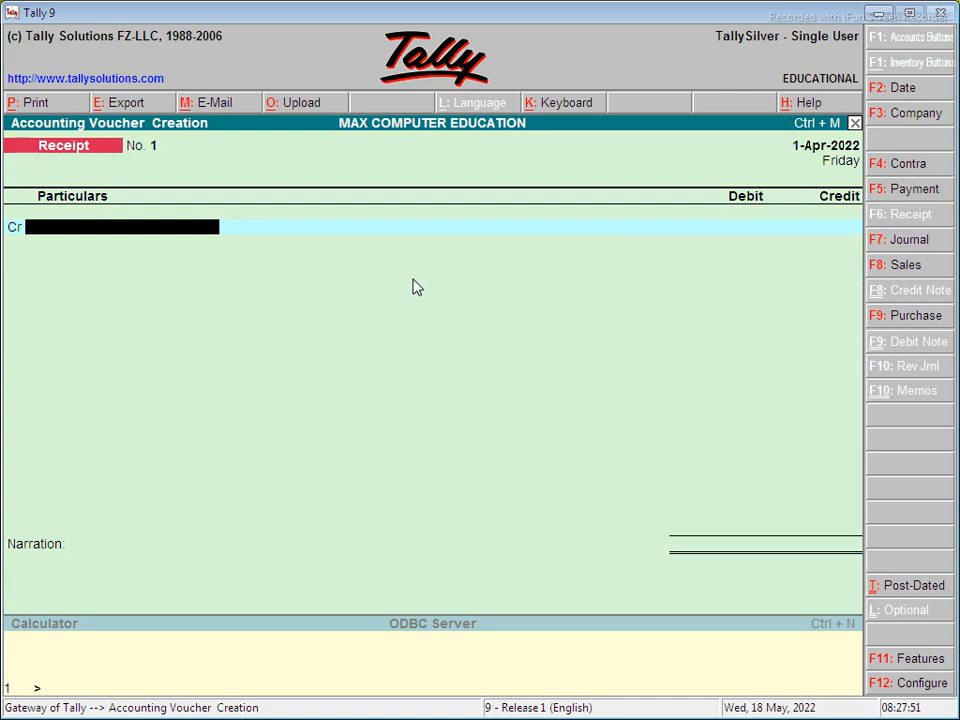
key(space)
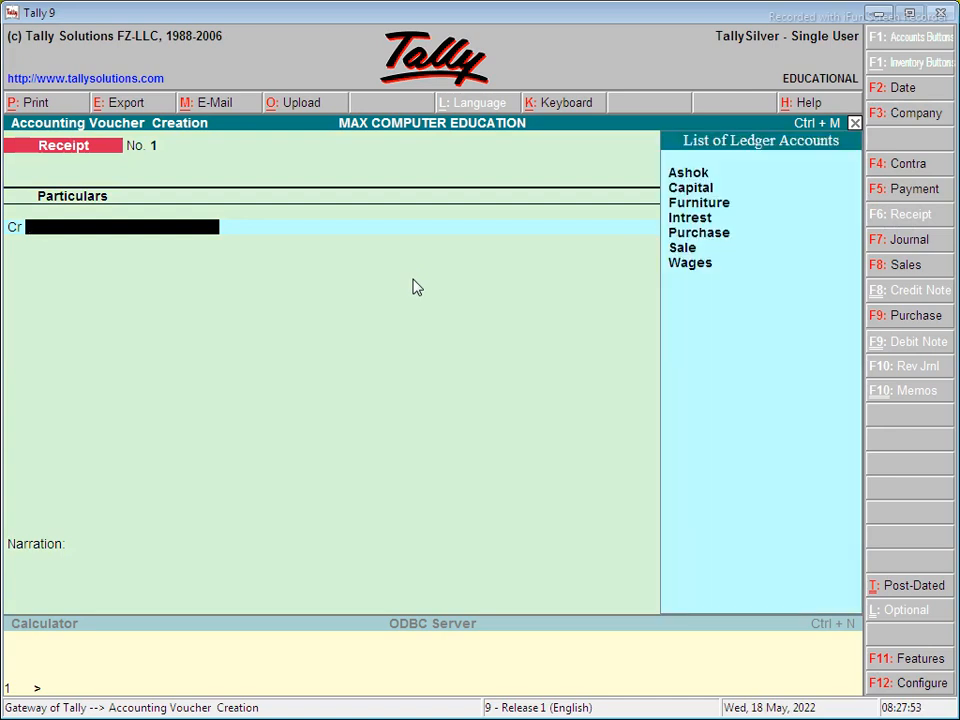
key(Down)
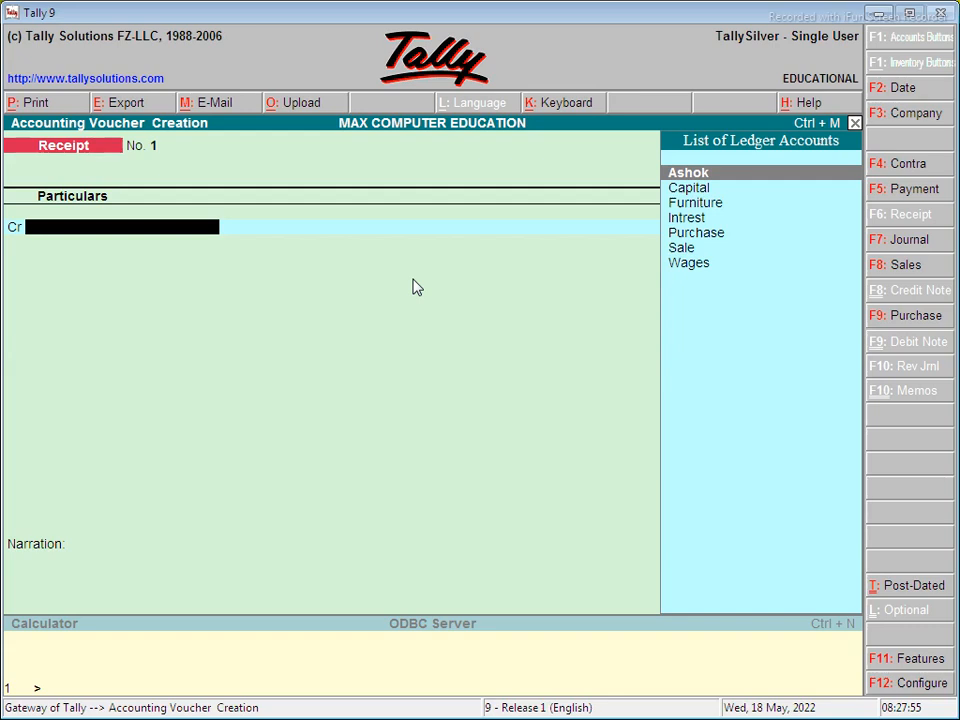
key(Return)
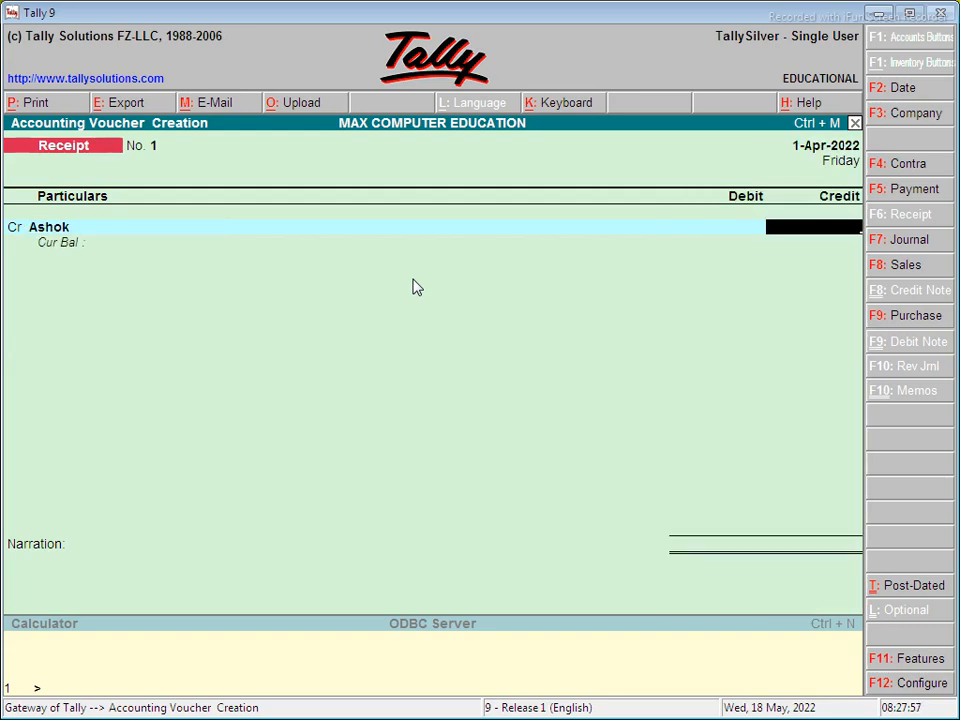
text(500)
key(Return)
key(Escape)
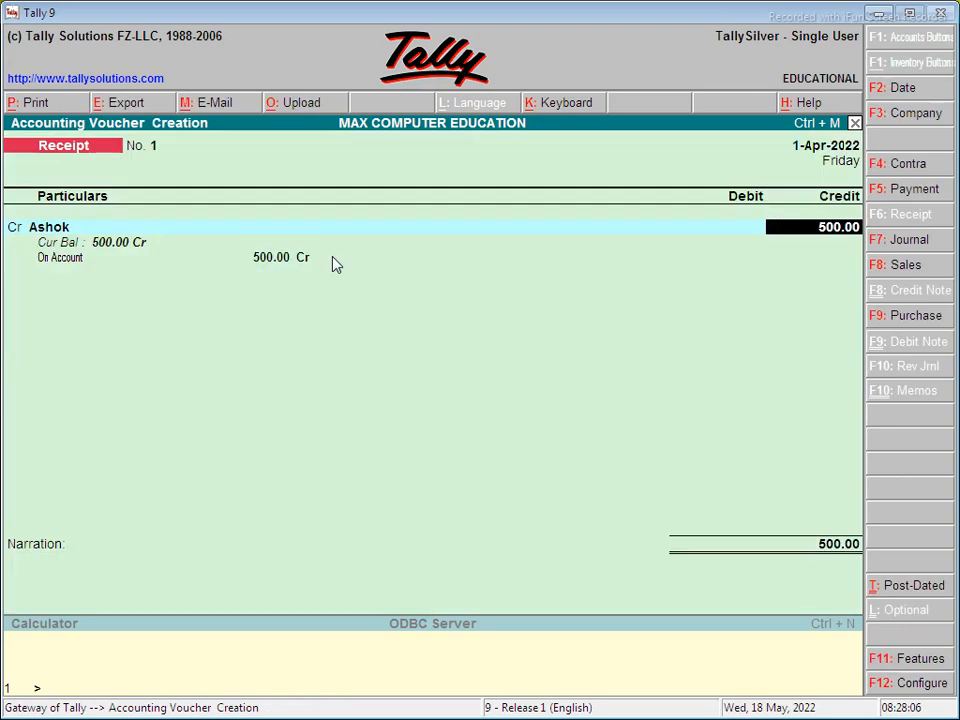
text(5,)
text(00,000)
key(Return)
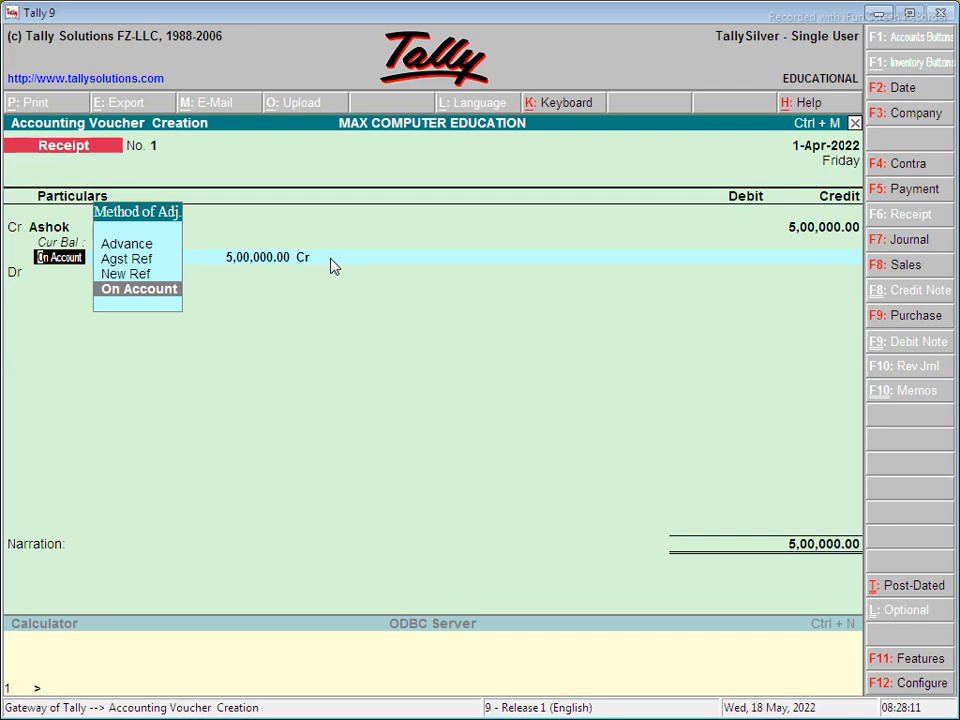
- Record the amount as a New Ref and debit Cash with 5,00,000
key(Up)
key(Up)
key(Down)
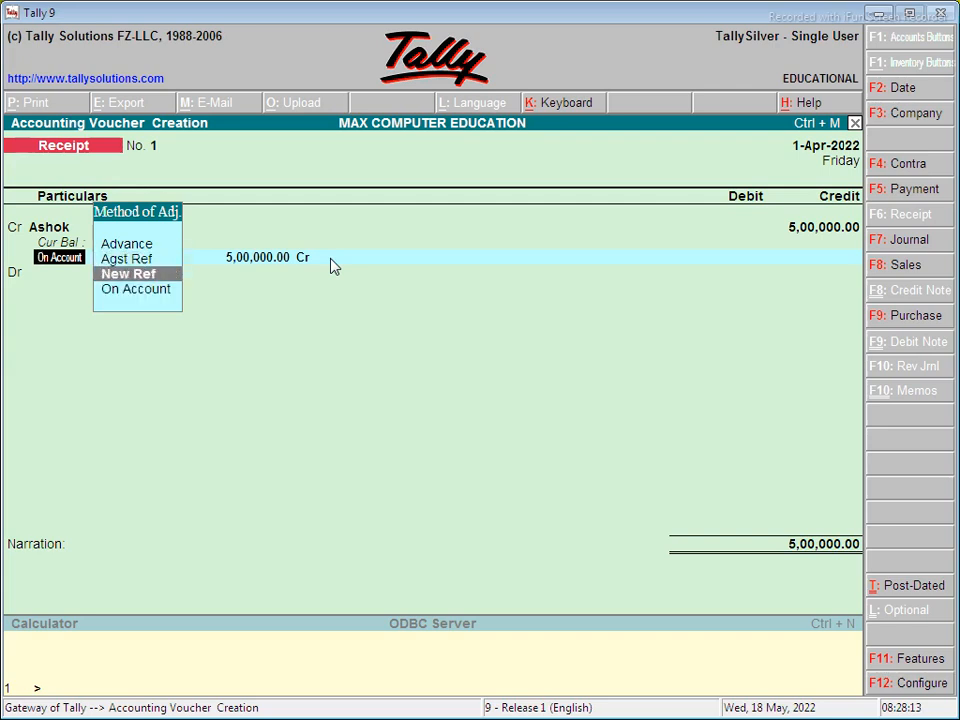
key(Return)
key(Return)
key(Return)
key(Return)
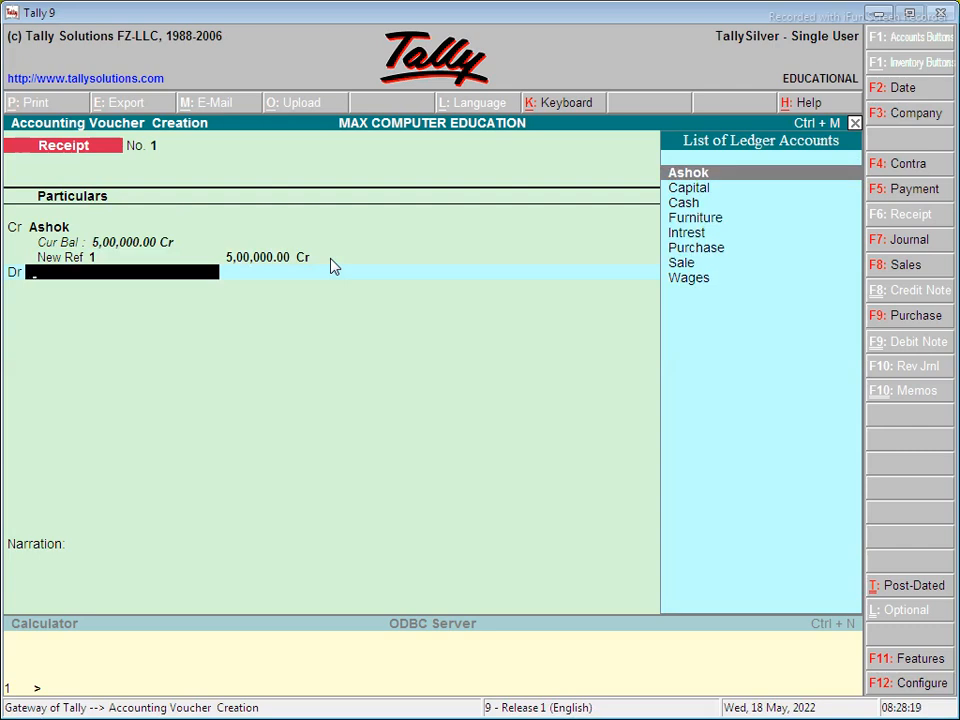
key(Down)
key(Down)
key(Return)
key(Return)
key(Return)
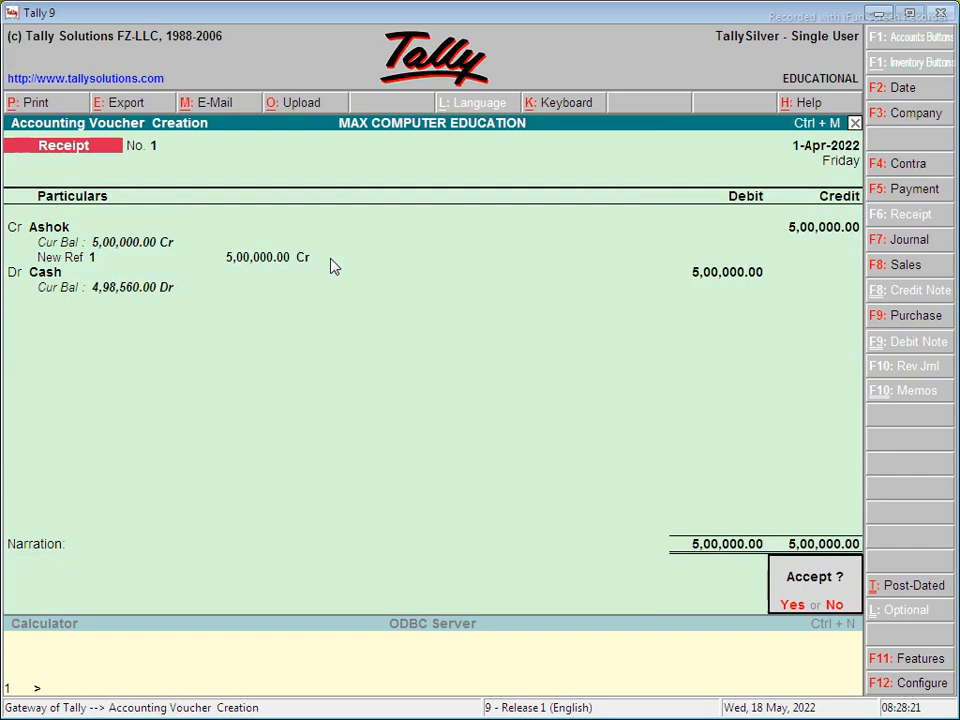
key(Return)
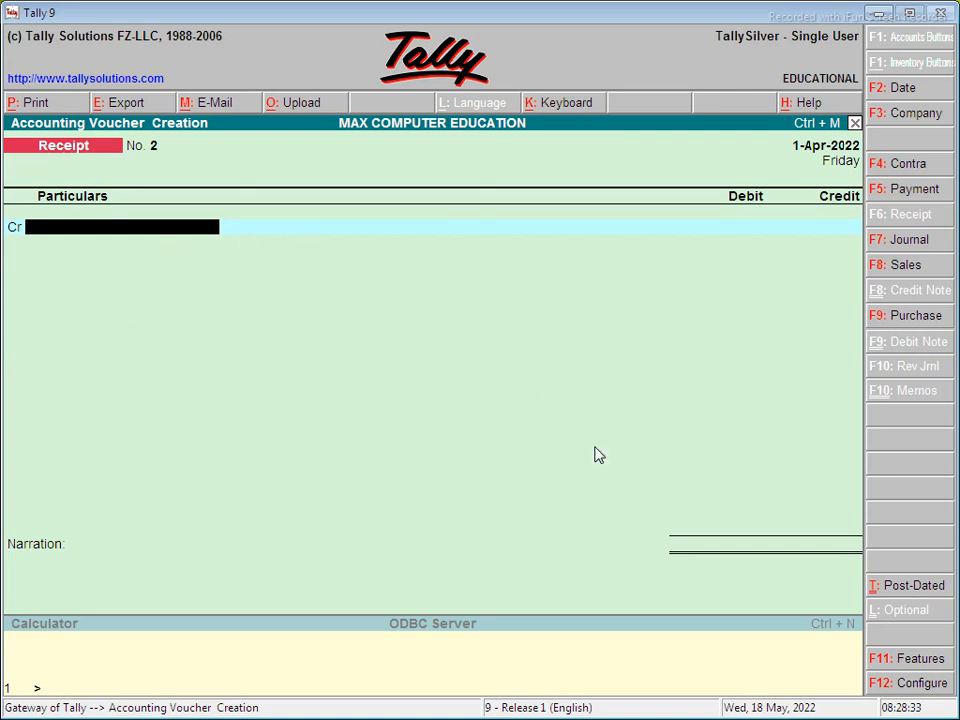
- Start Purchase voucher No. 1 in voucher mode with reference 420, crediting Cash
click(908, 318)
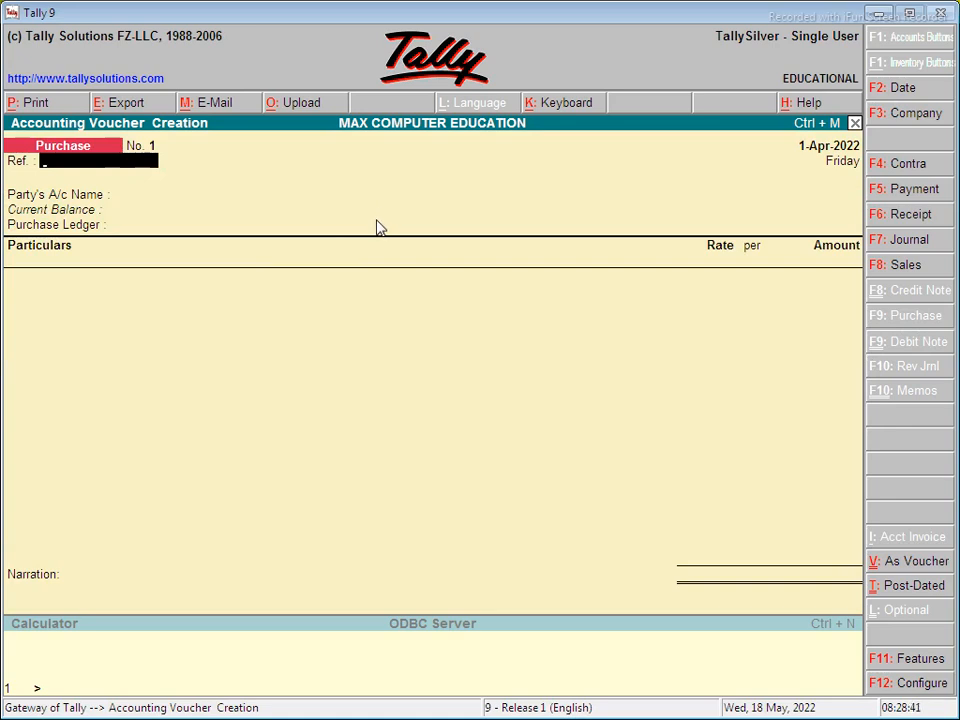
key(ctrl+v)
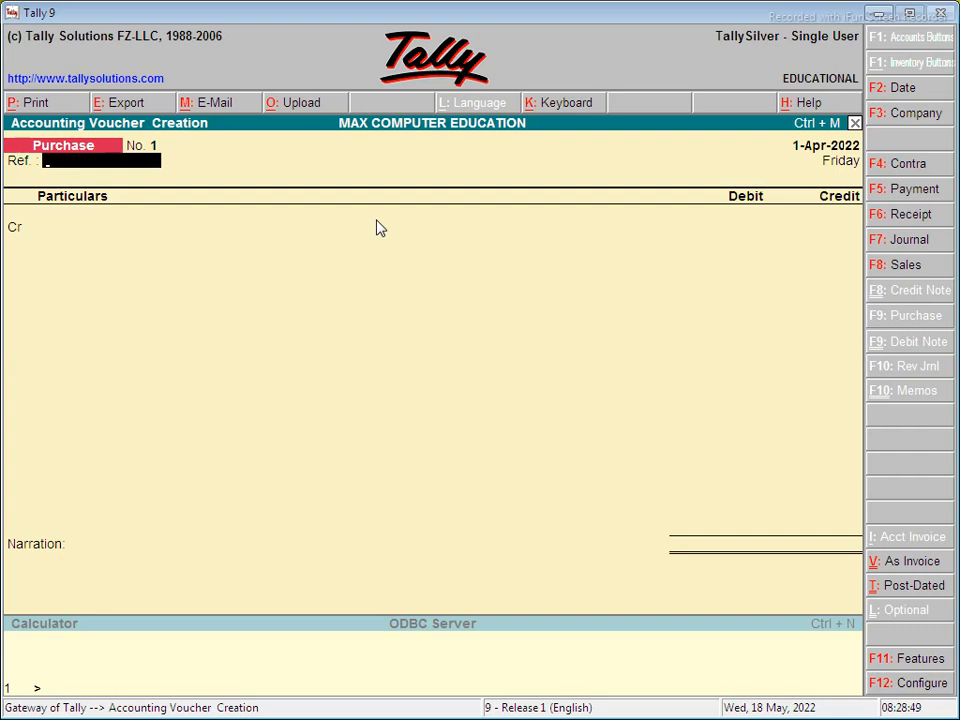
text(420)
key(Return)
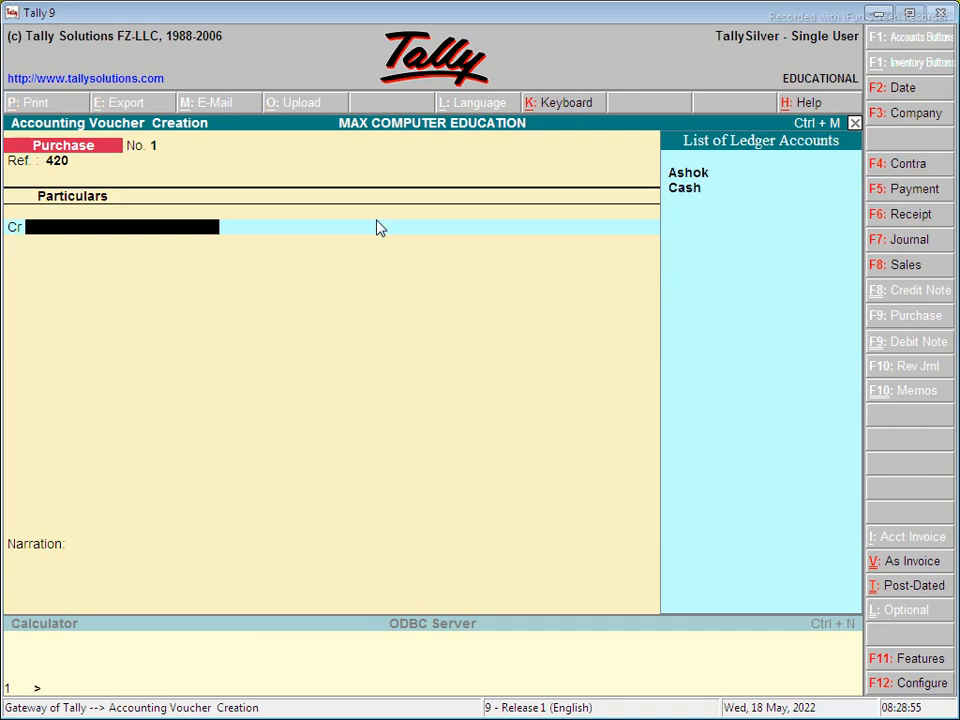
text(c)
key(Return)
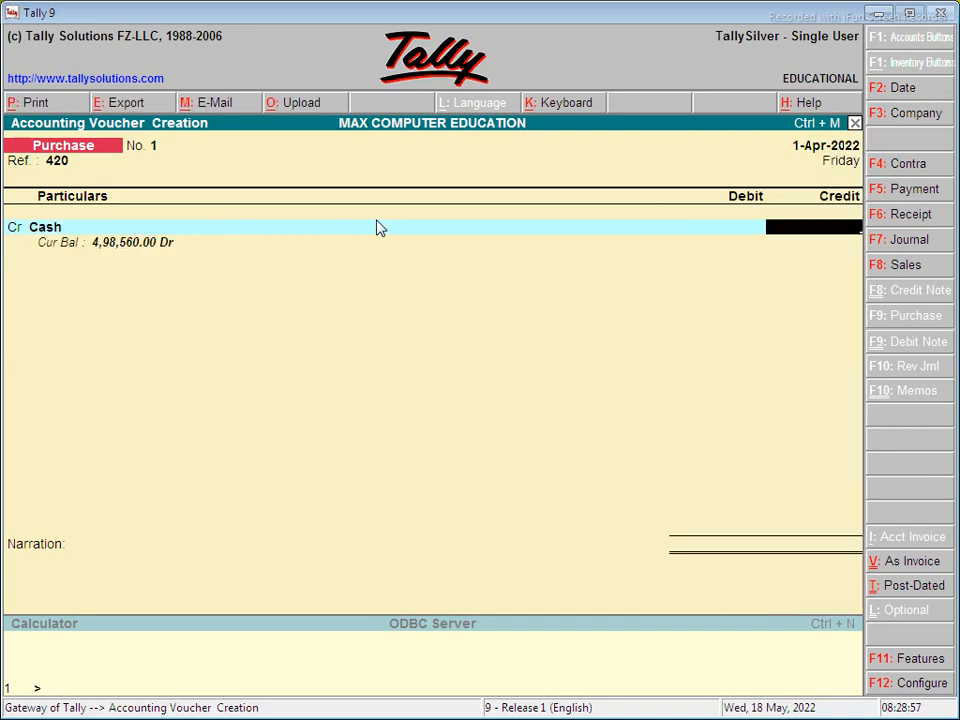
- Switch to the desktop and resume the screen recording before returning to Tally
key(super+d)
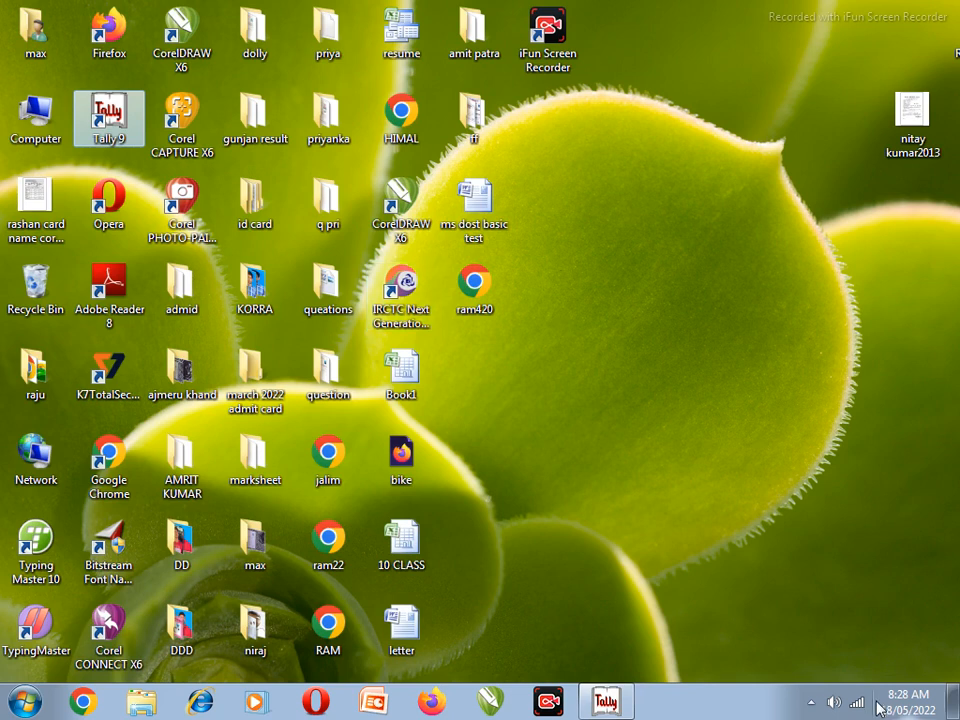
click(544, 704)
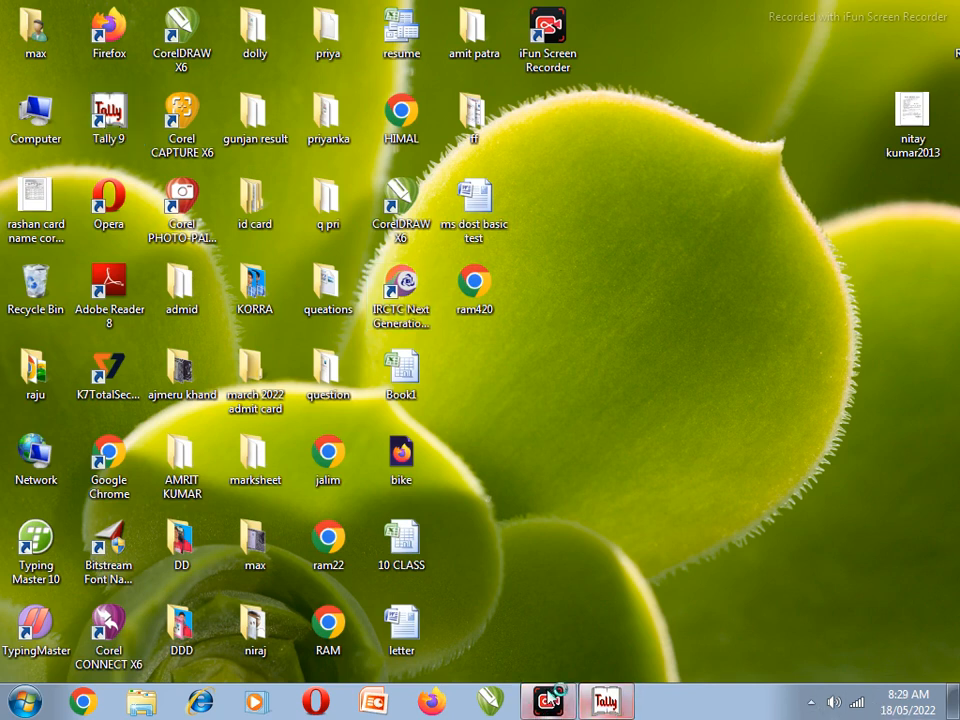
click(713, 660)
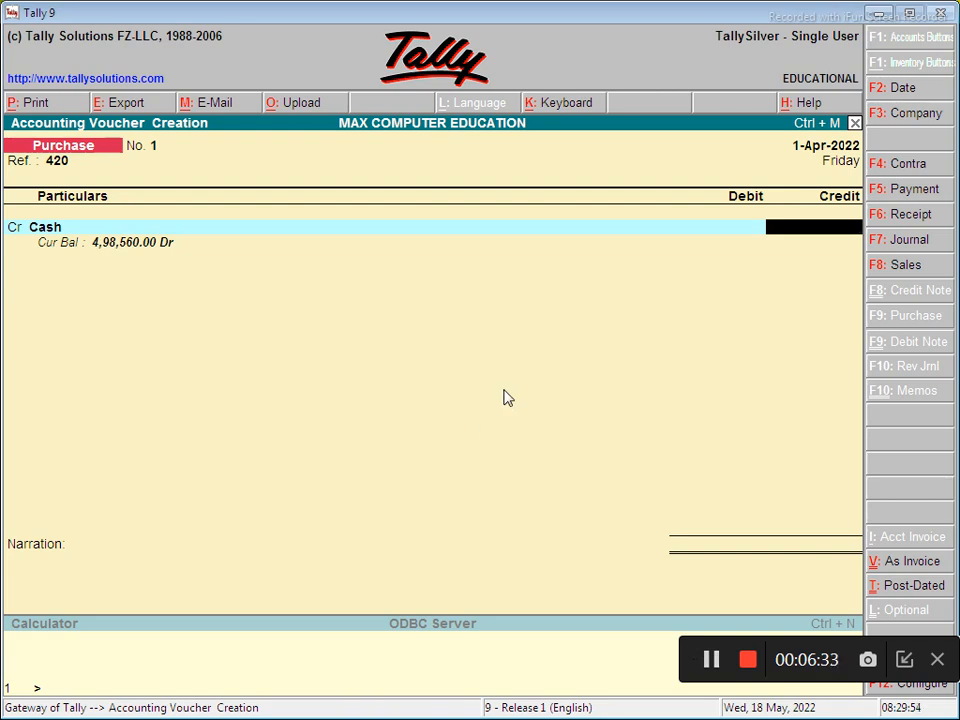
- Save Purchase No. 1 for 1,00,000 (Cash credit, Purchase debit), then start a Sales voucher
text(1,00,000)
key(Return)
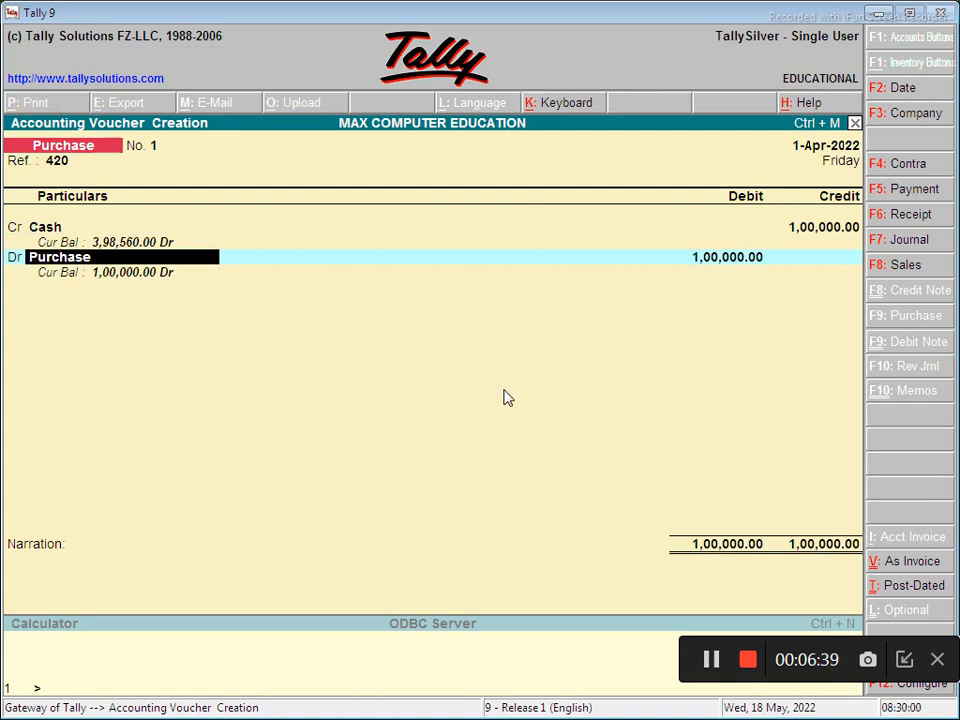
key(Return)
key(Return)
key(Return)
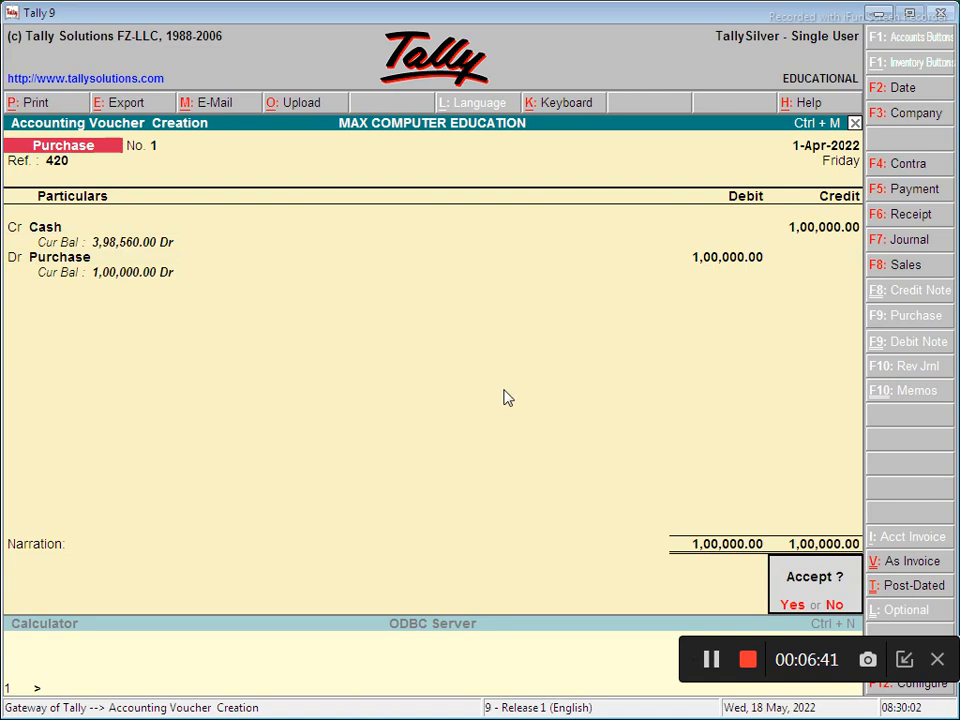
key(Return)
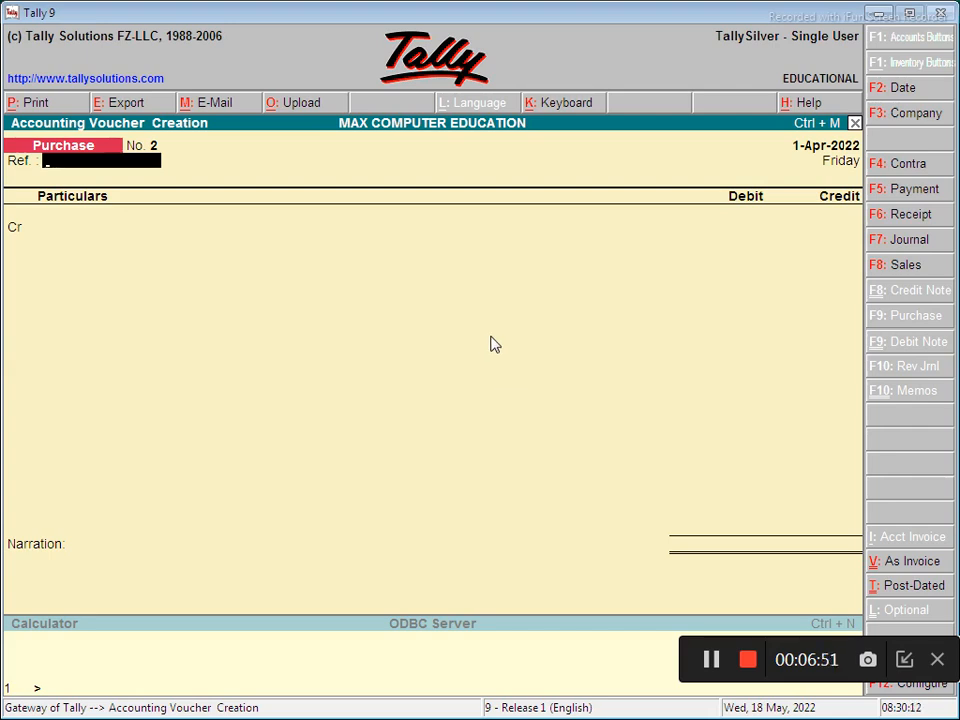
key(F8)
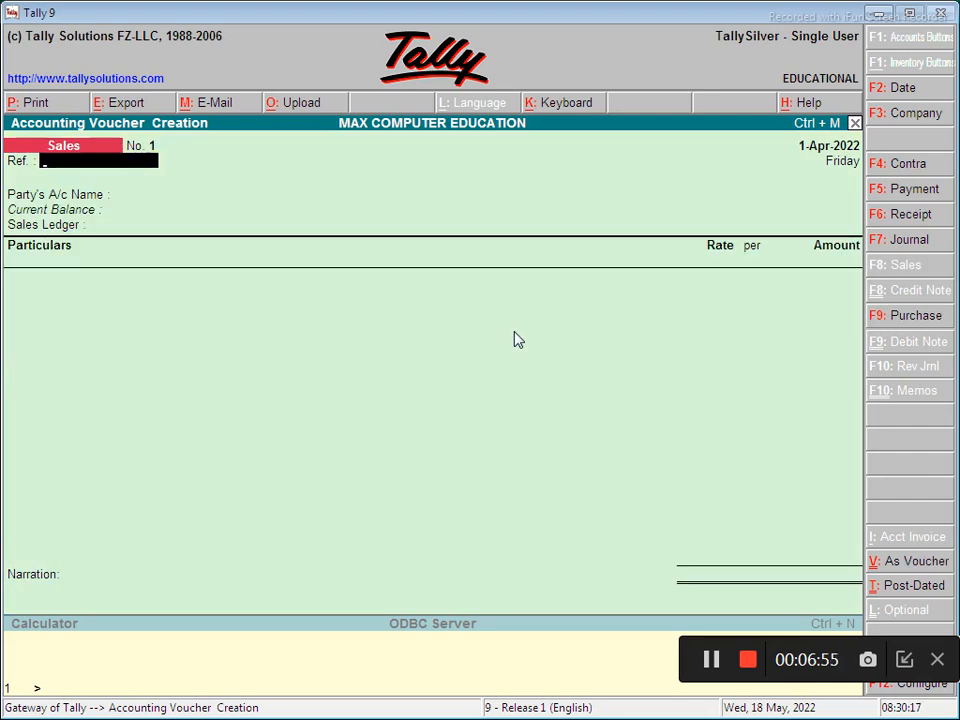
- Save Sales voucher 1, ref 1253, debiting Cash and crediting Sale 1,50,000, then start a Journal
key(ctrl+v)
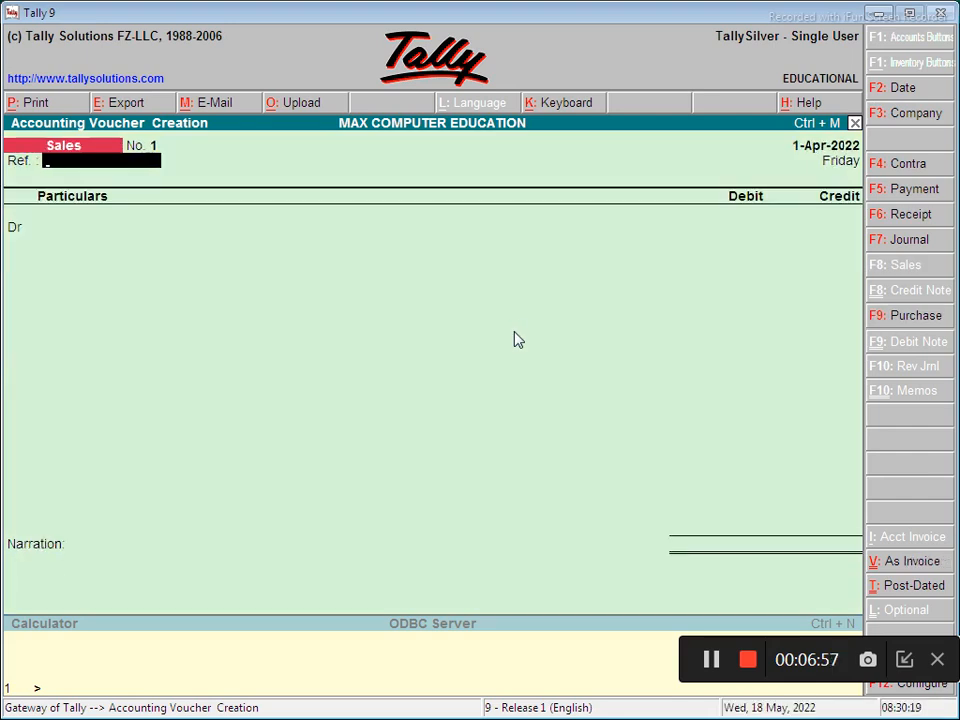
text(1253)
key(Return)
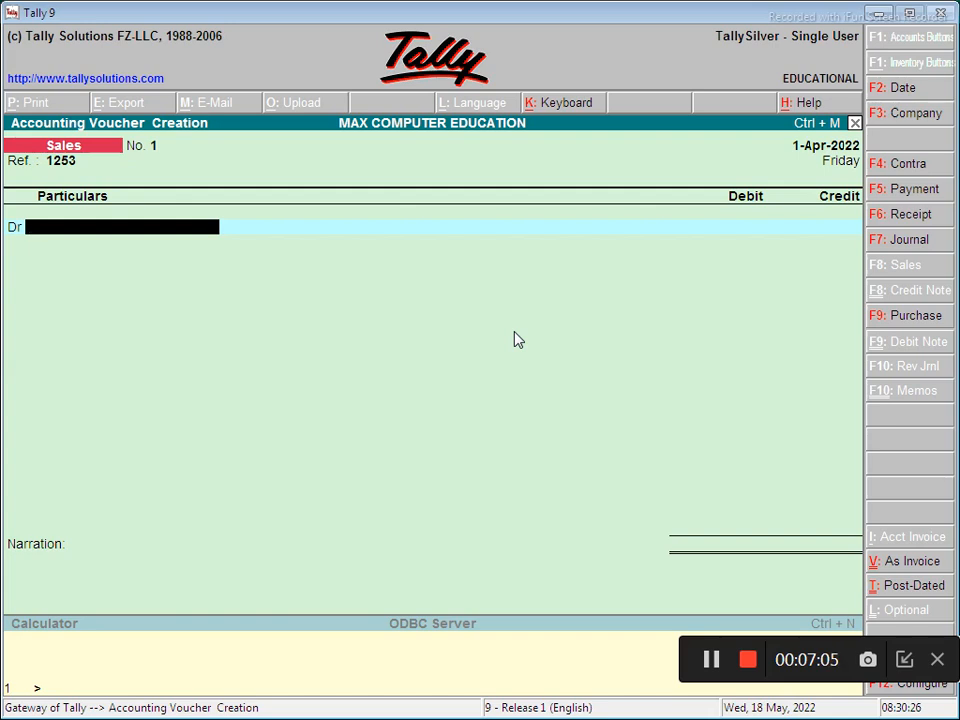
key(Down)
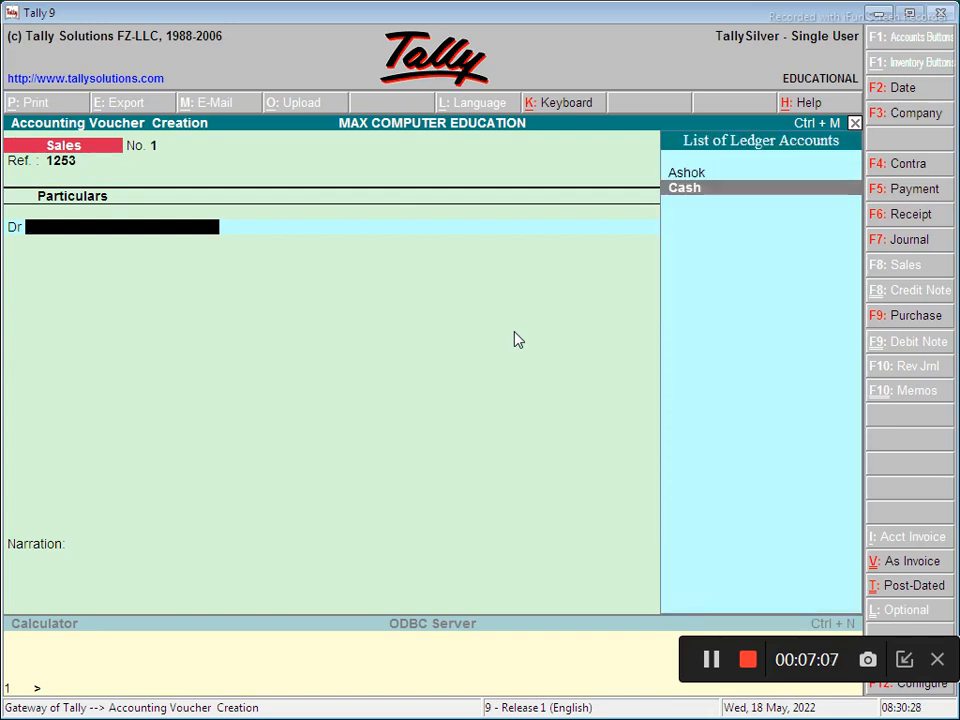
key(Return)
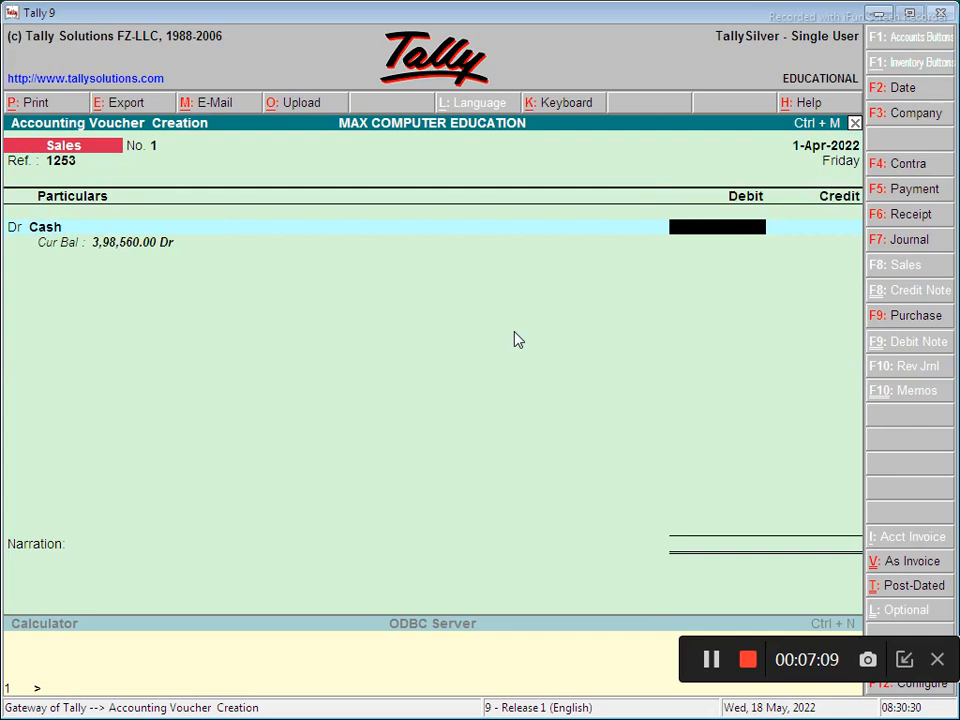
text(1,50,000)
key(Return)
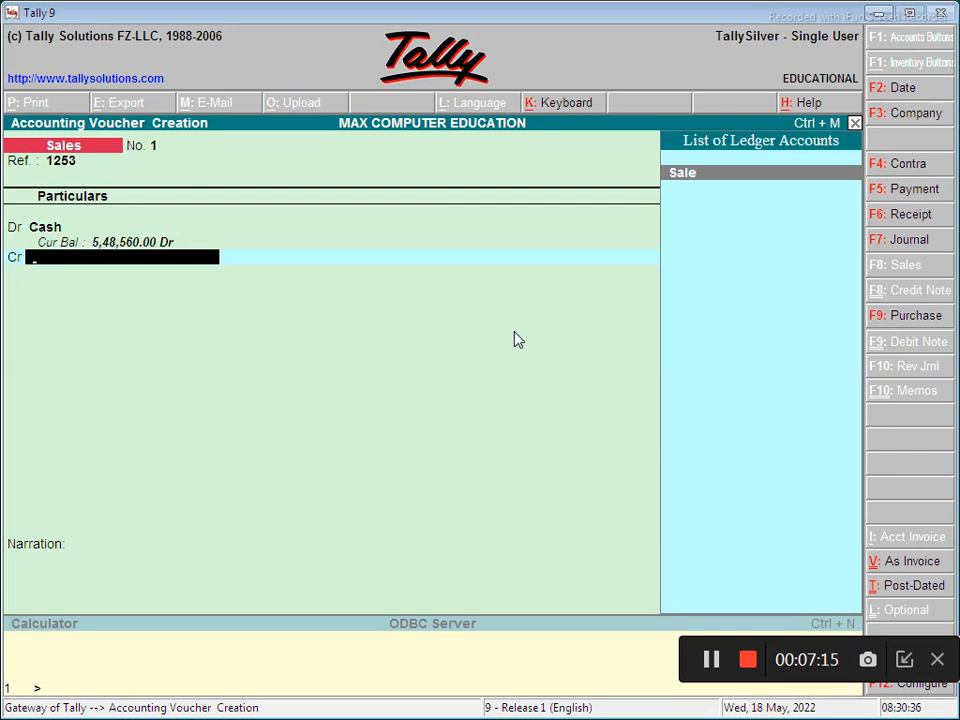
key(Return)
key(Return)
key(Return)
key(Return)
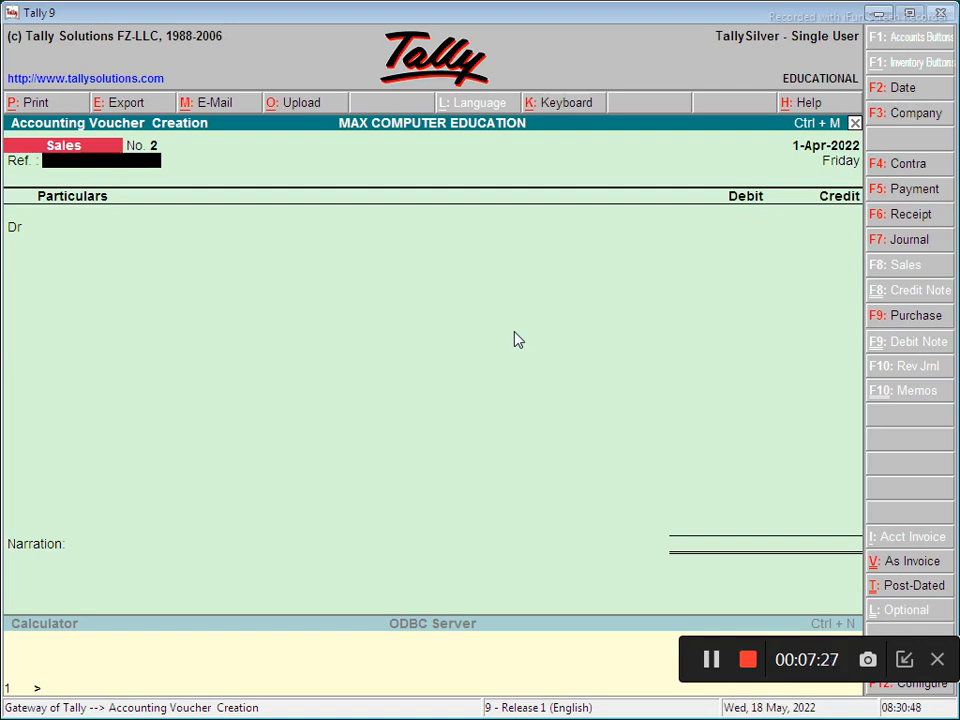
key(F7)
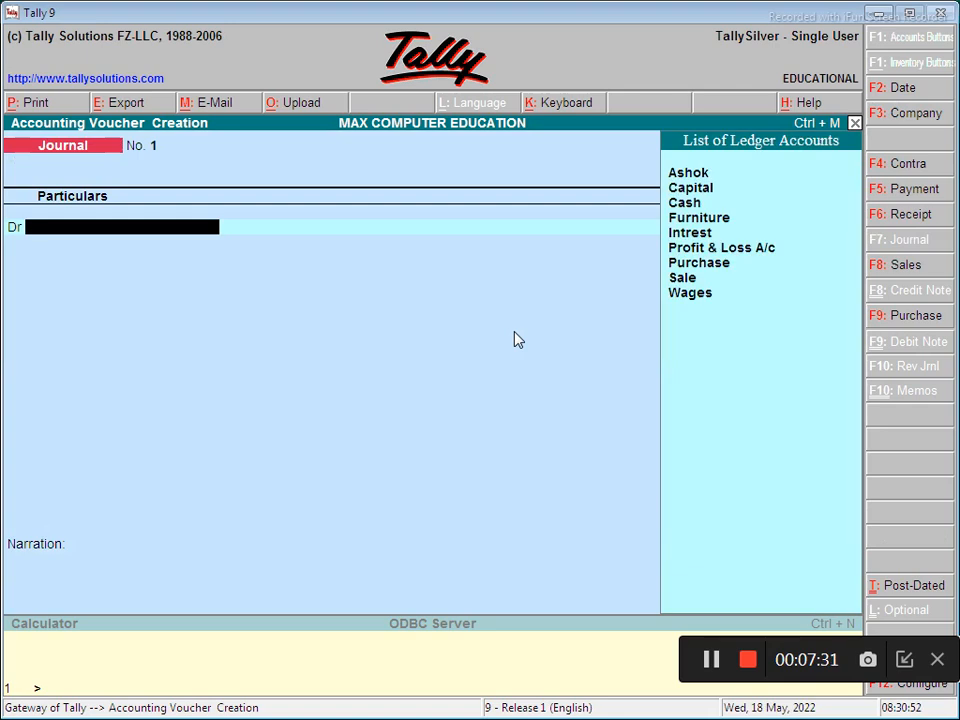
- Save Journal No. 1 debiting Cash 500 and crediting Intrest 500, then start a Sales voucher
key(Down)
key(Down)
key(Down)
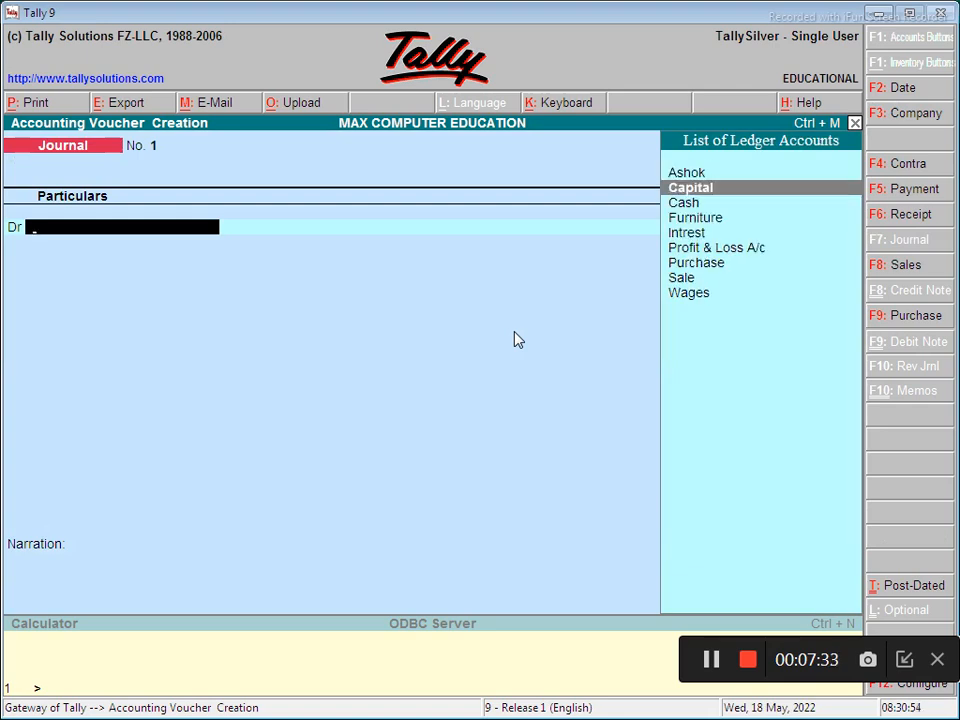
key(Return)
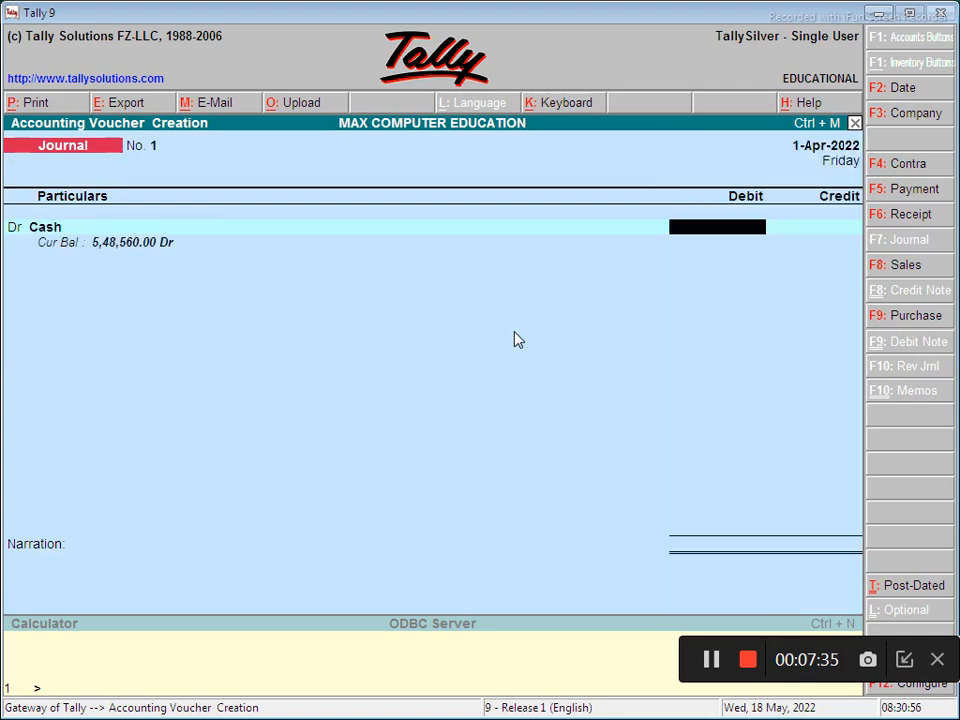
text(500)
key(Return)
key(Return)
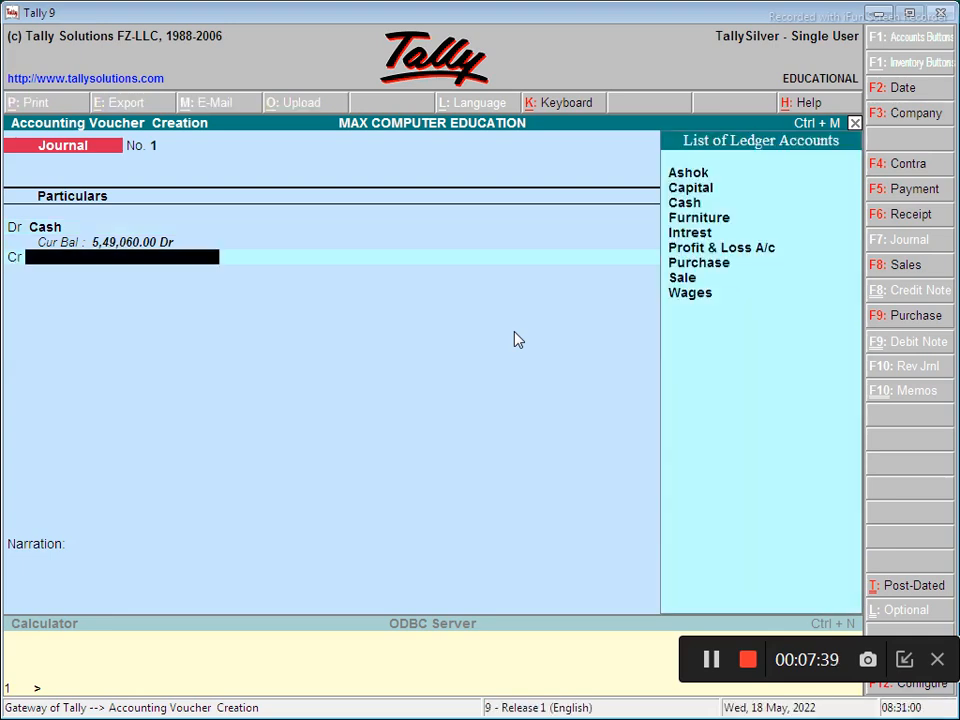
key(Down)
key(Down)
key(Down)
key(Down)
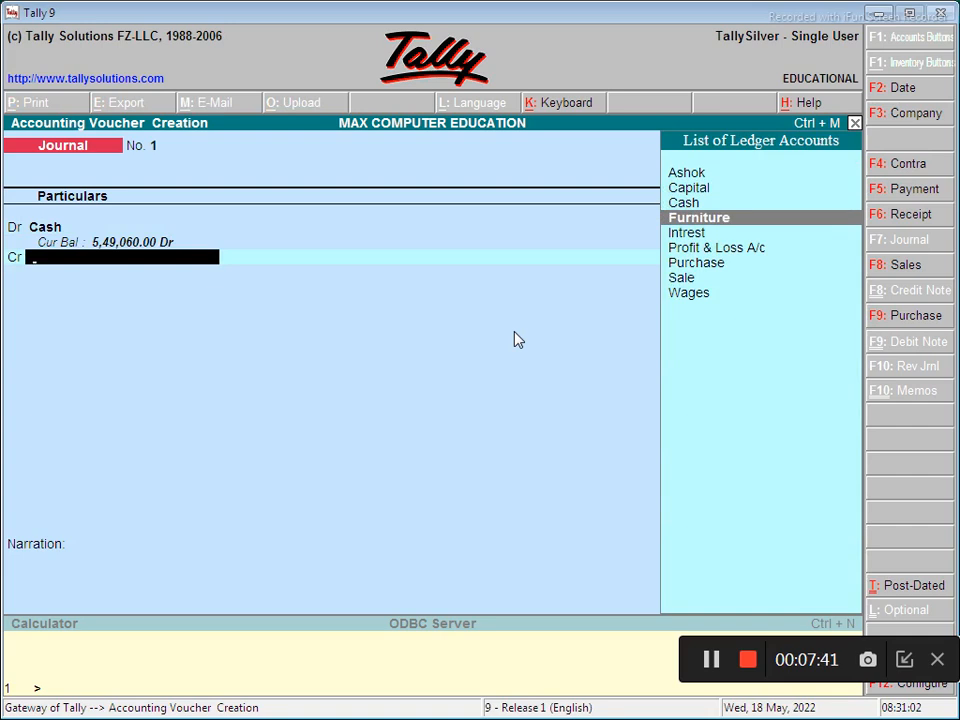
key(Down)
key(Return)
key(Return)
key(Return)
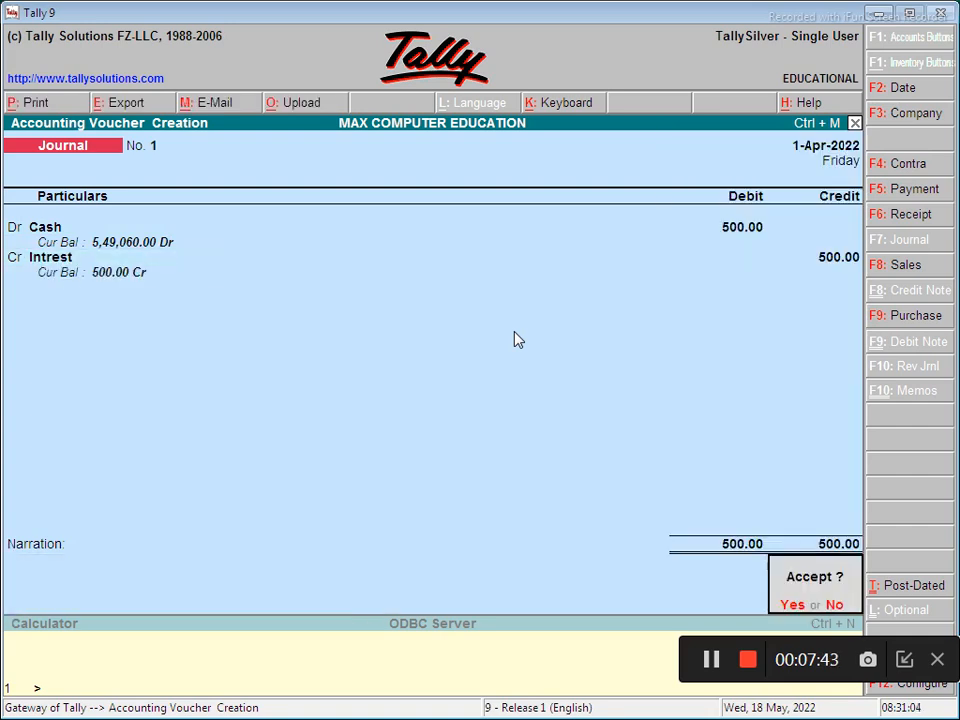
key(Return)
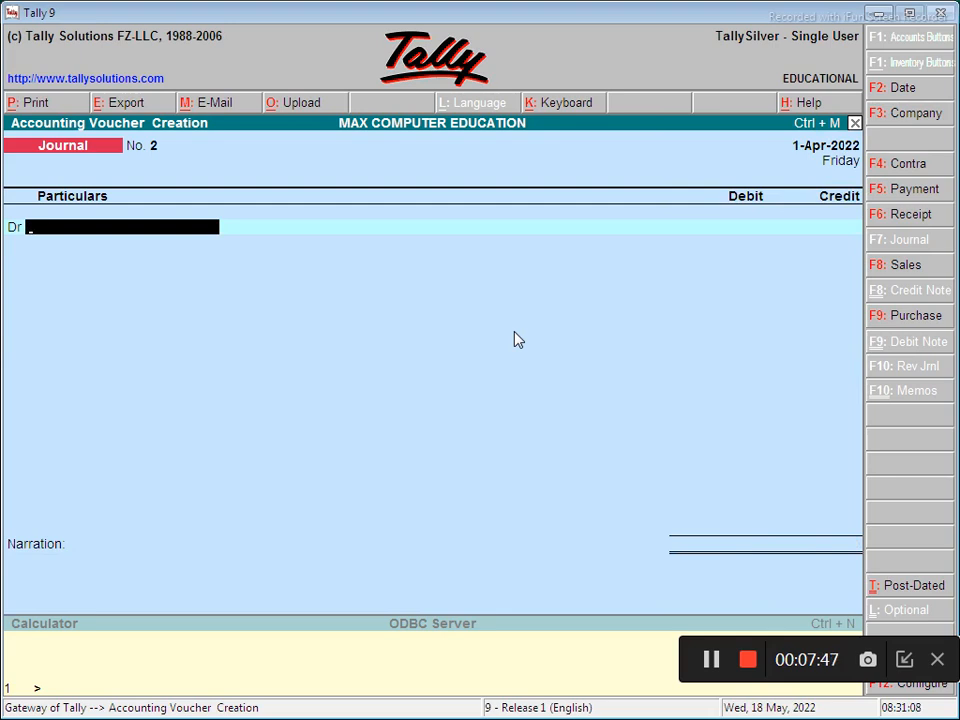
key(F8)
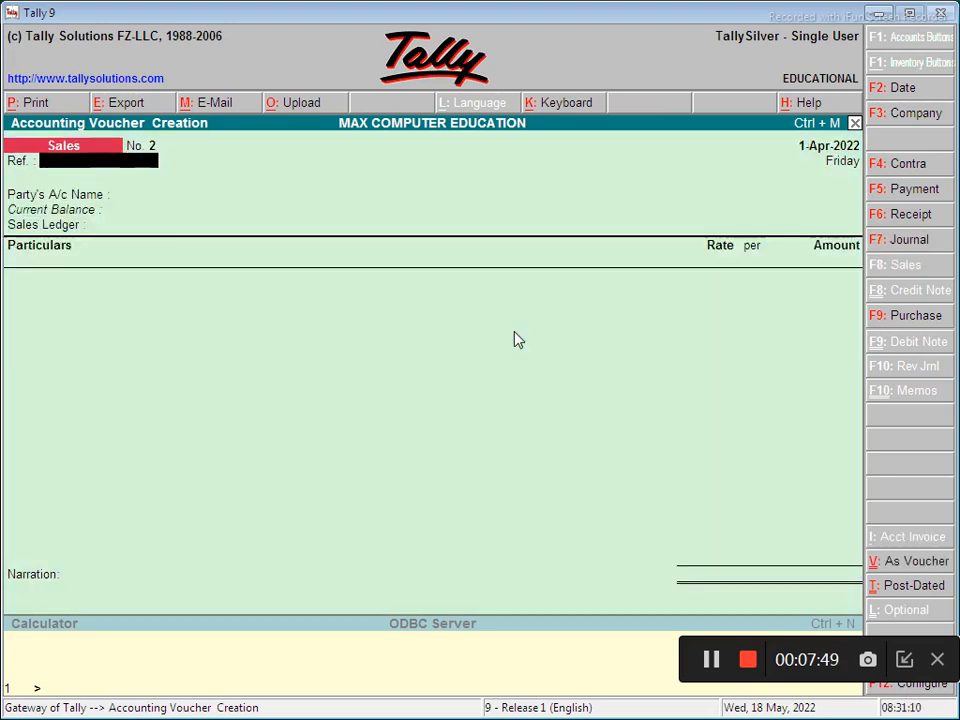
- Begin Sales voucher 2 with ref 152, debiting the party ledger 60,000 as new bill 2
key(ctrl+v)
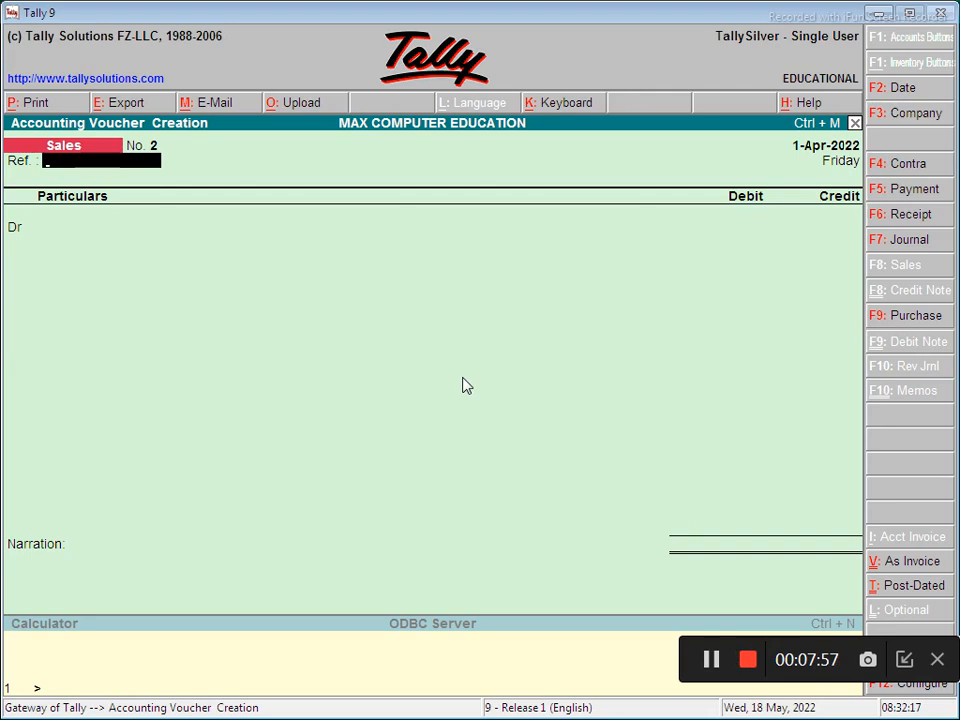
text(152)
key(Return)
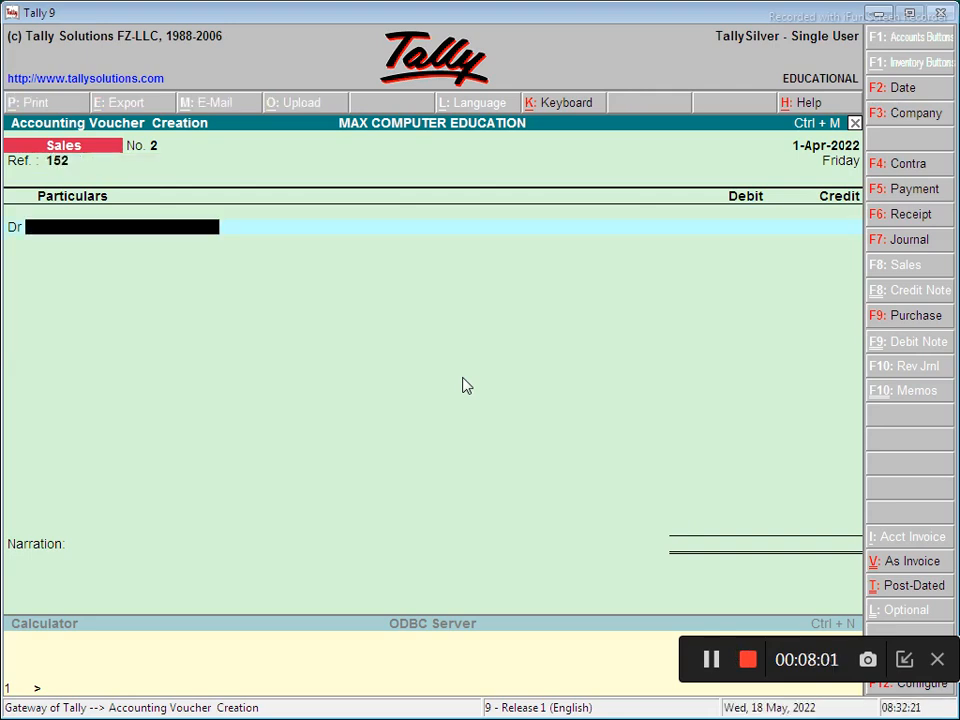
key(Return)
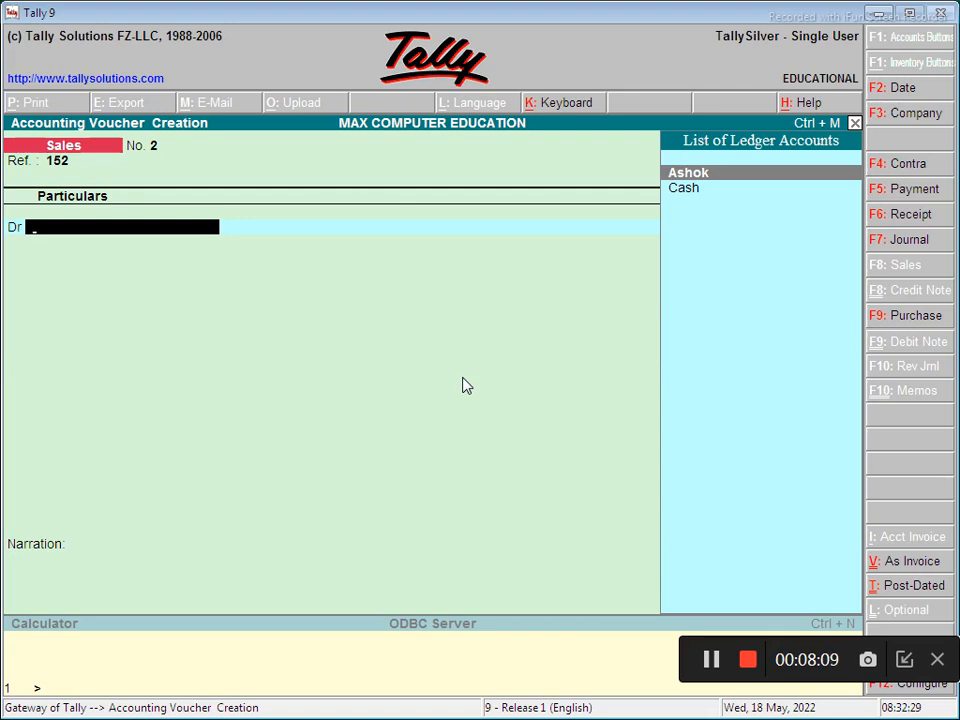
key(Return)
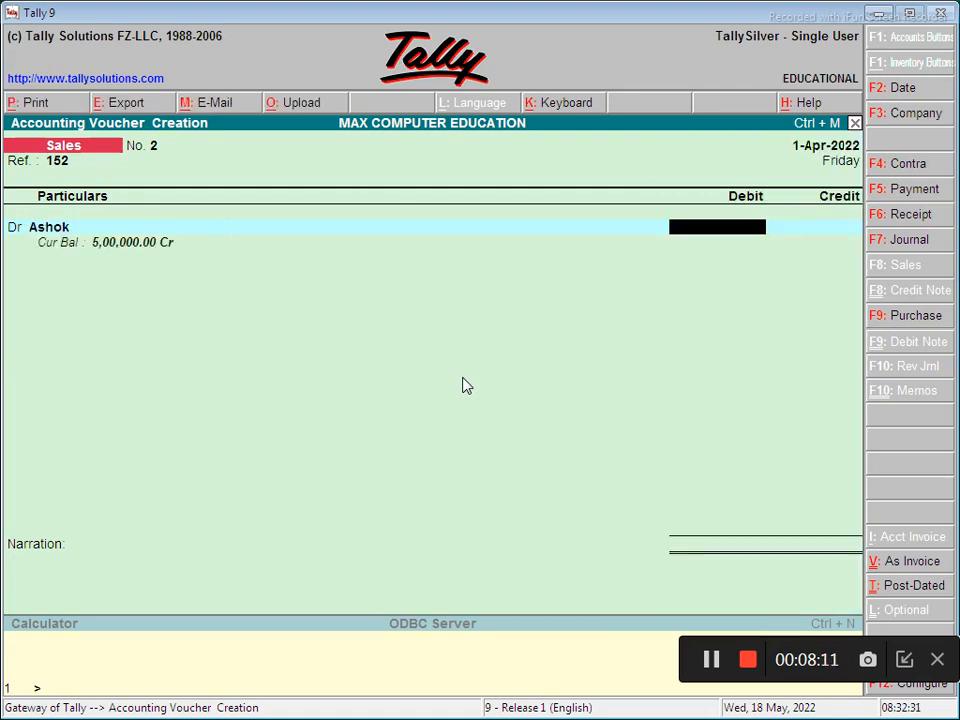
text(60000)
key(Return)
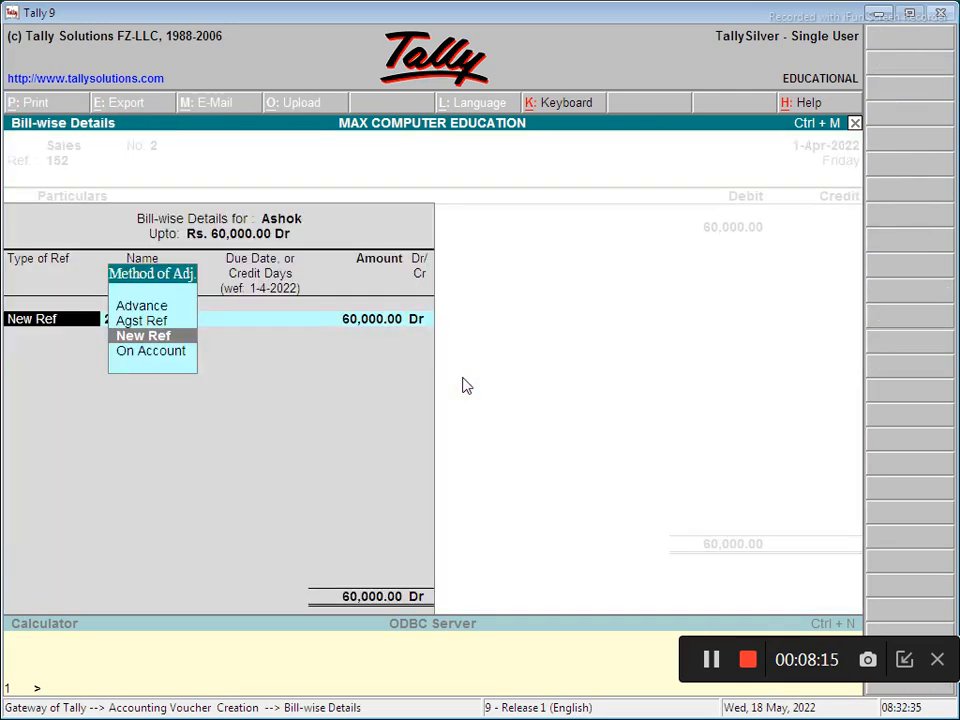
key(Return)
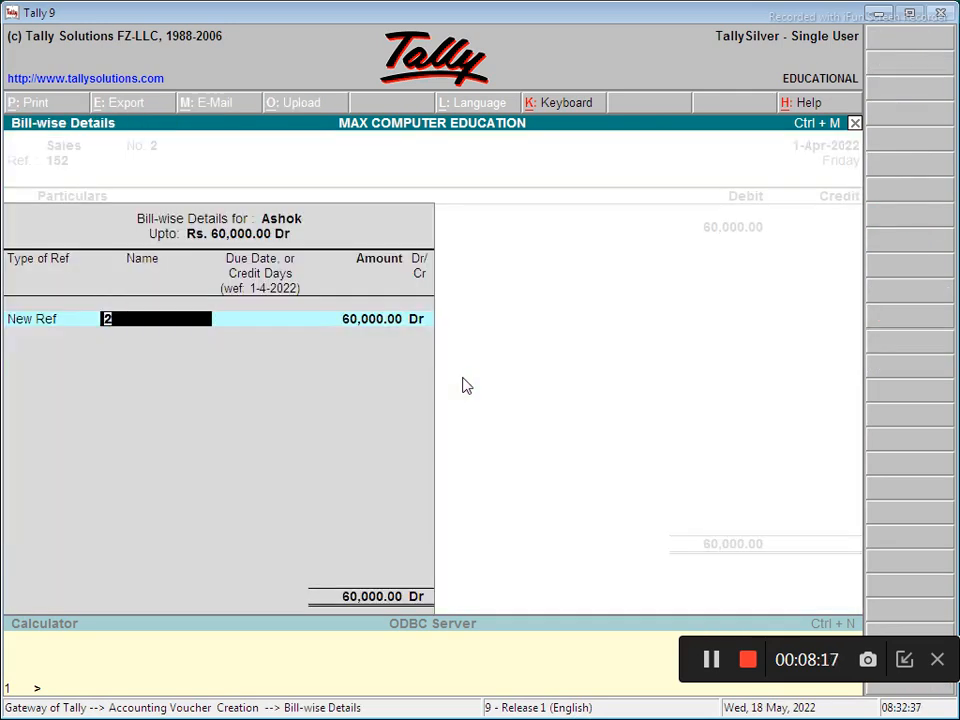
key(Return)
key(Return)
key(Return)
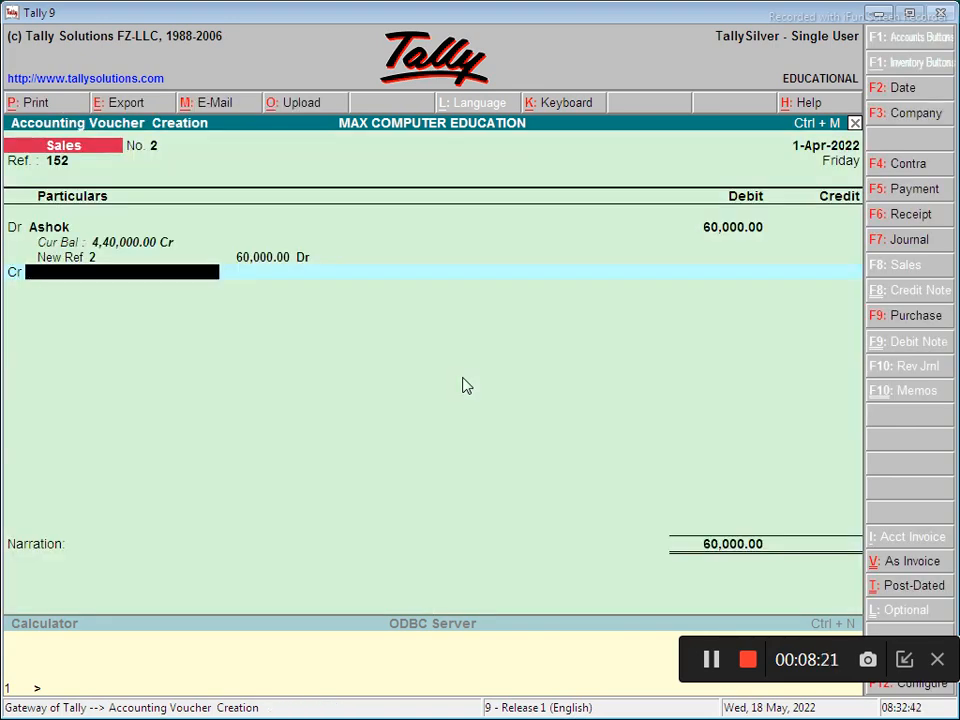
- Credit Sale 60,000, save the voucher, and start a Journal voucher
key(space)
key(Return)
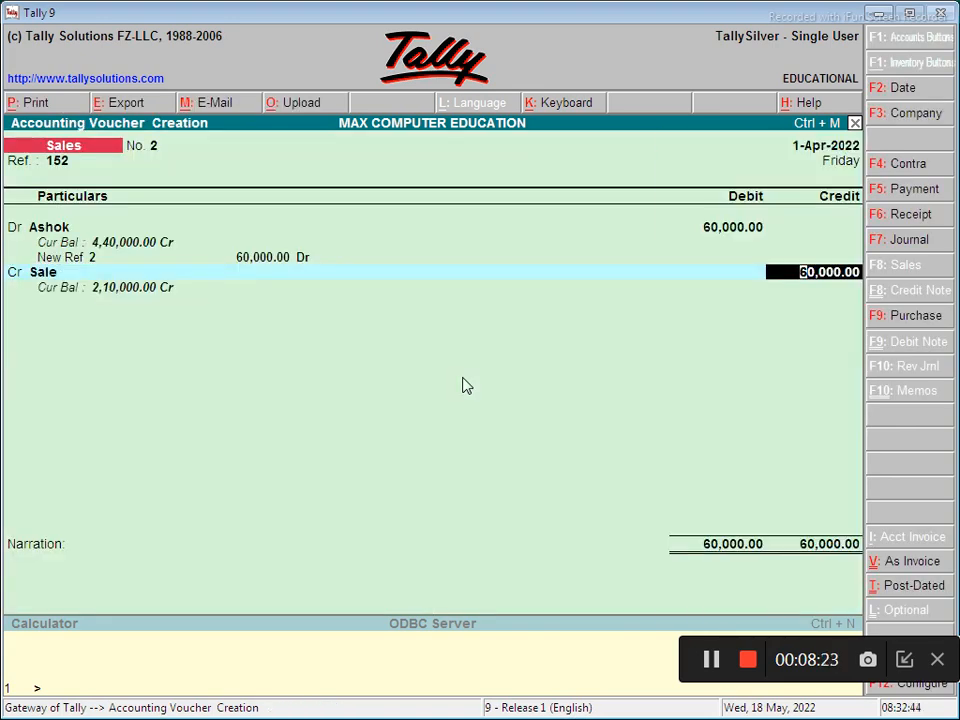
key(Return)
key(Return)
key(Return)
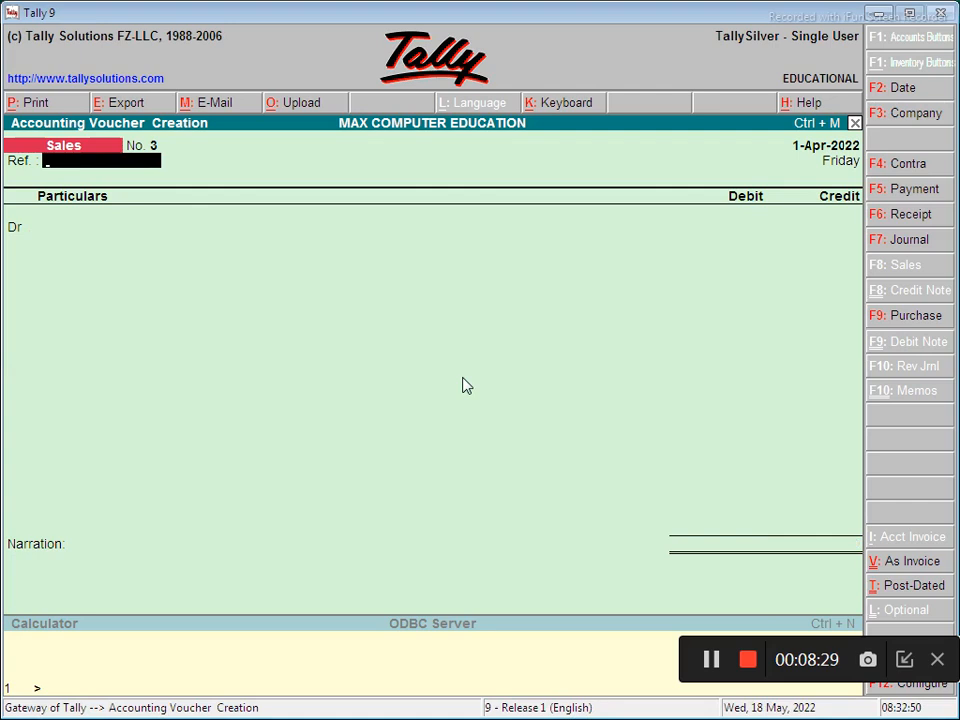
key(F7)
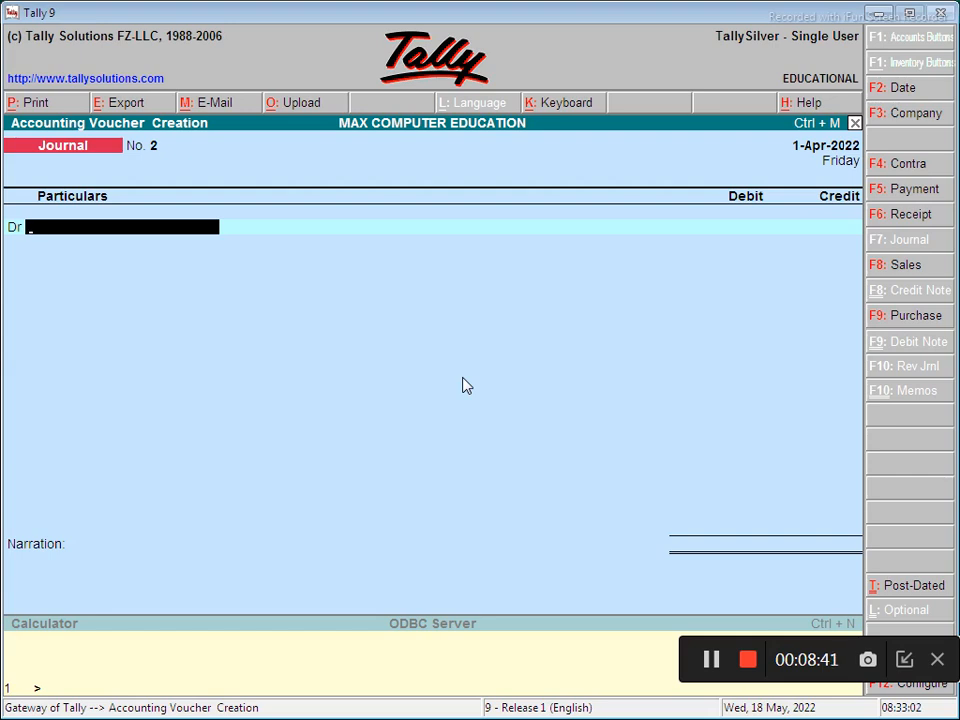
- Enter Journal No. 2 debiting Furniture 50,000 and crediting Cash 50,000 with no narration
key(space)
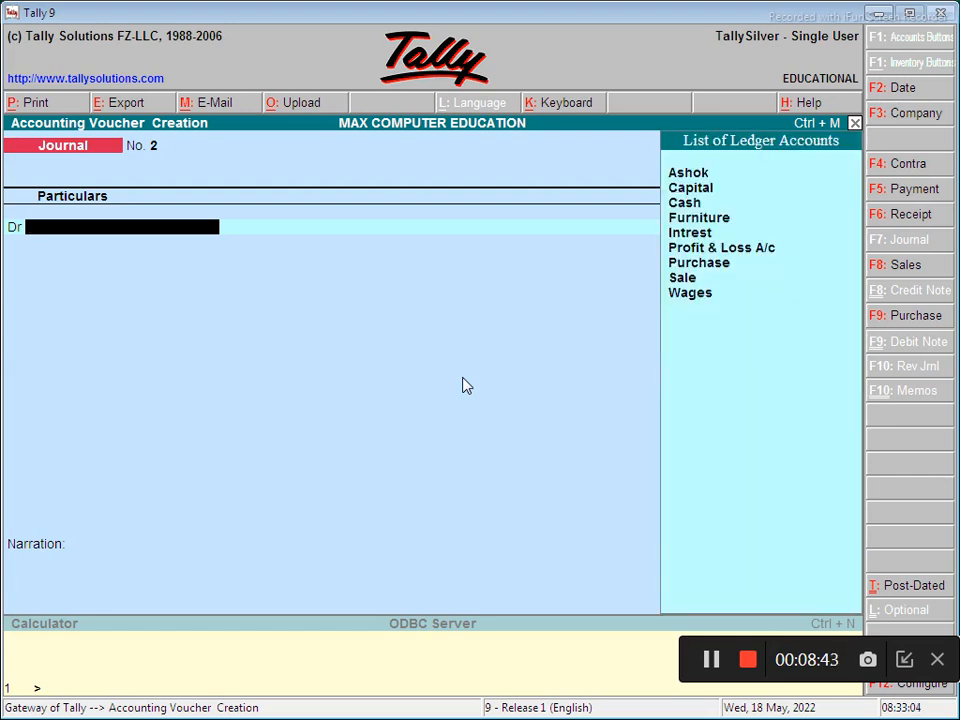
key(Down)
key(Down)
key(Down)
key(Down)
key(Down)
key(Down)
key(Down)
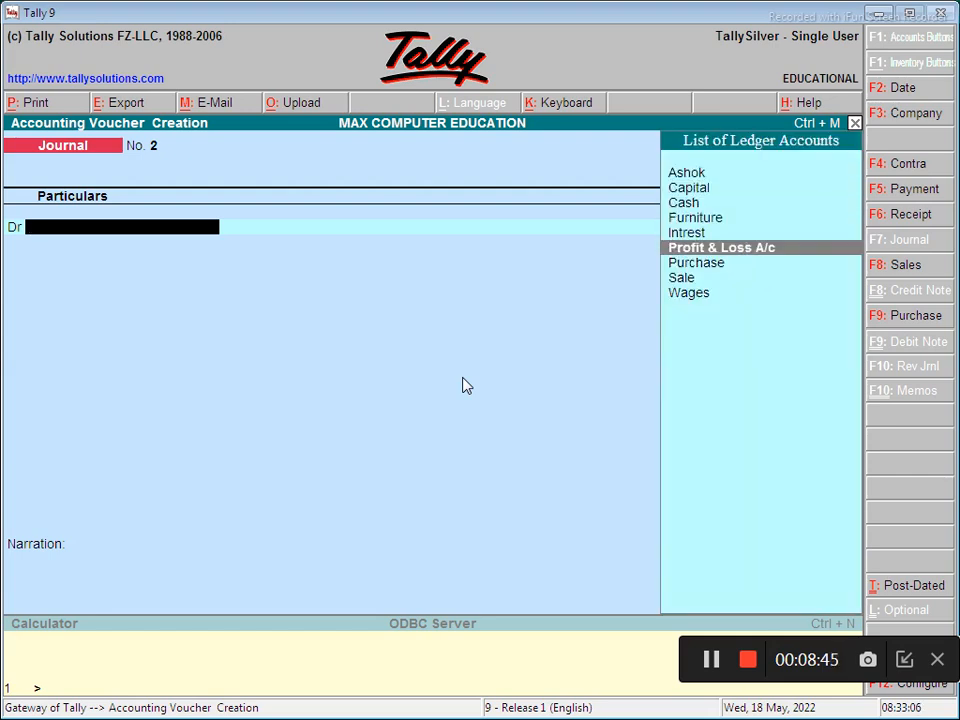
key(Up)
key(Up)
key(Up)
key(Return)
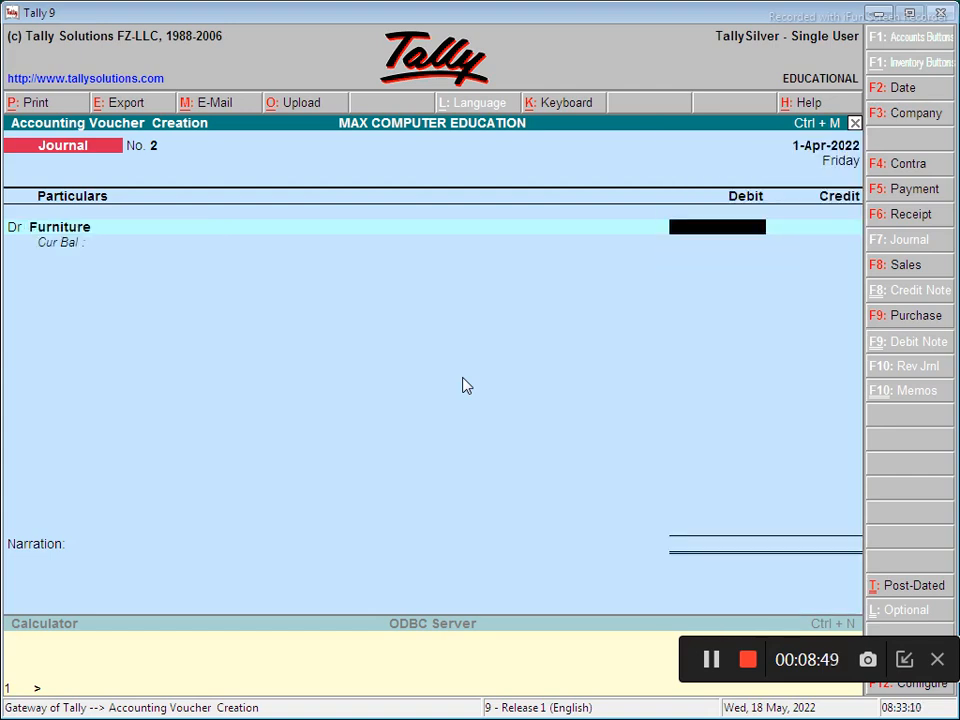
text(50,000)
key(Return)
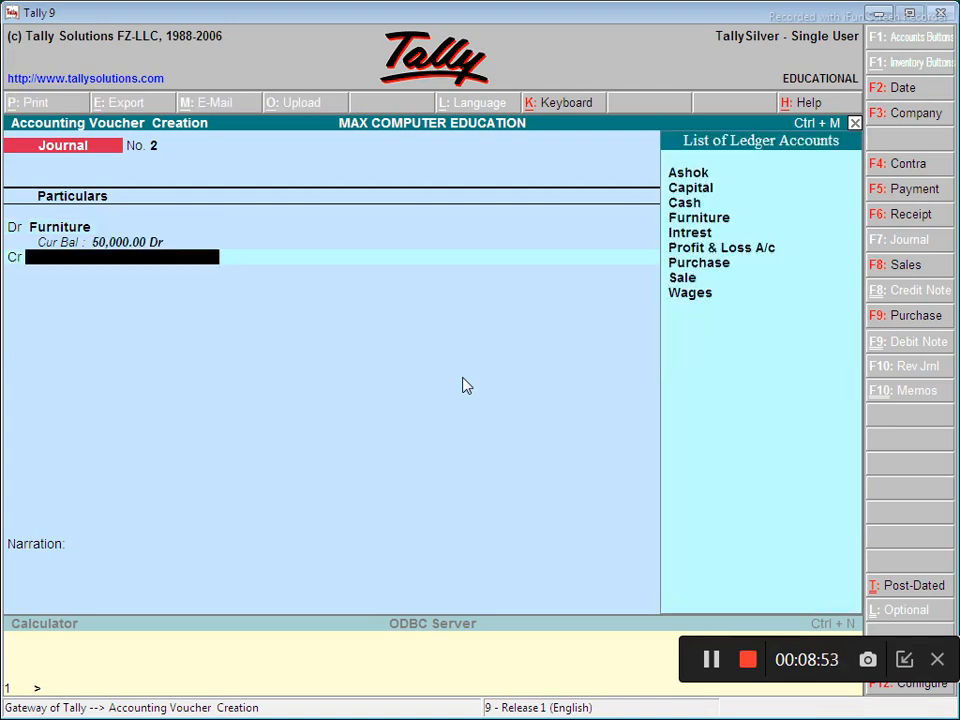
key(Down)
key(Down)
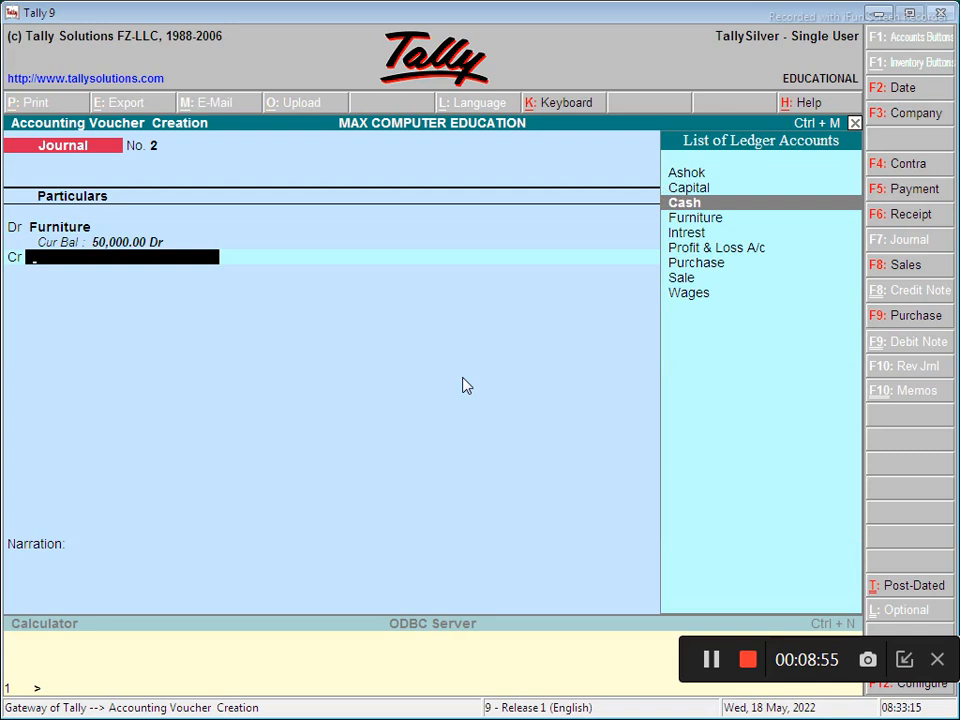
key(Return)
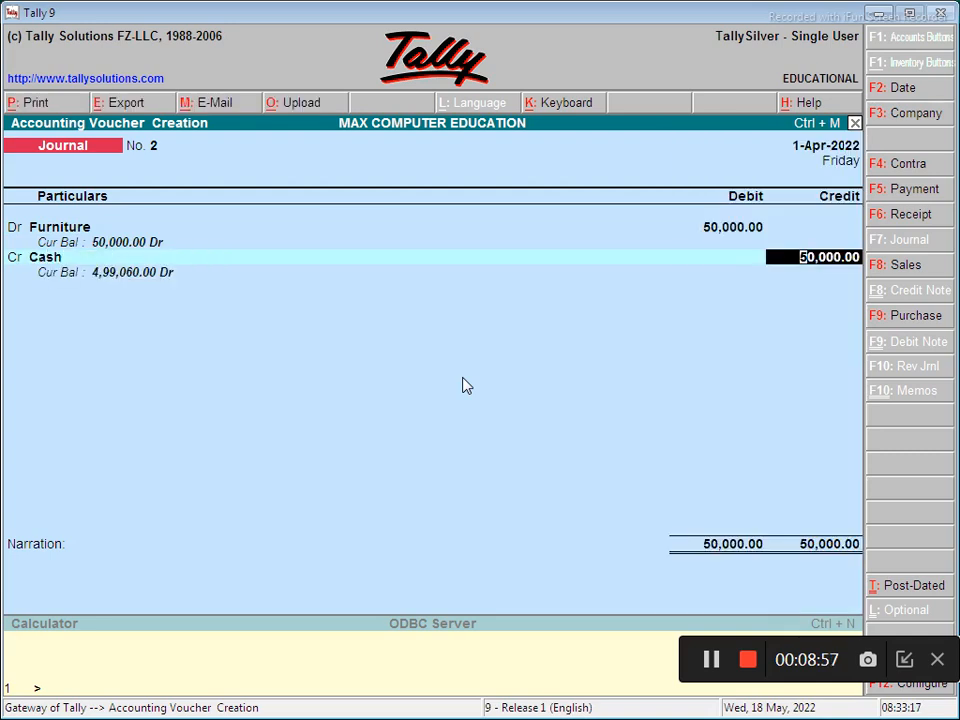
key(Return)
key(Return)
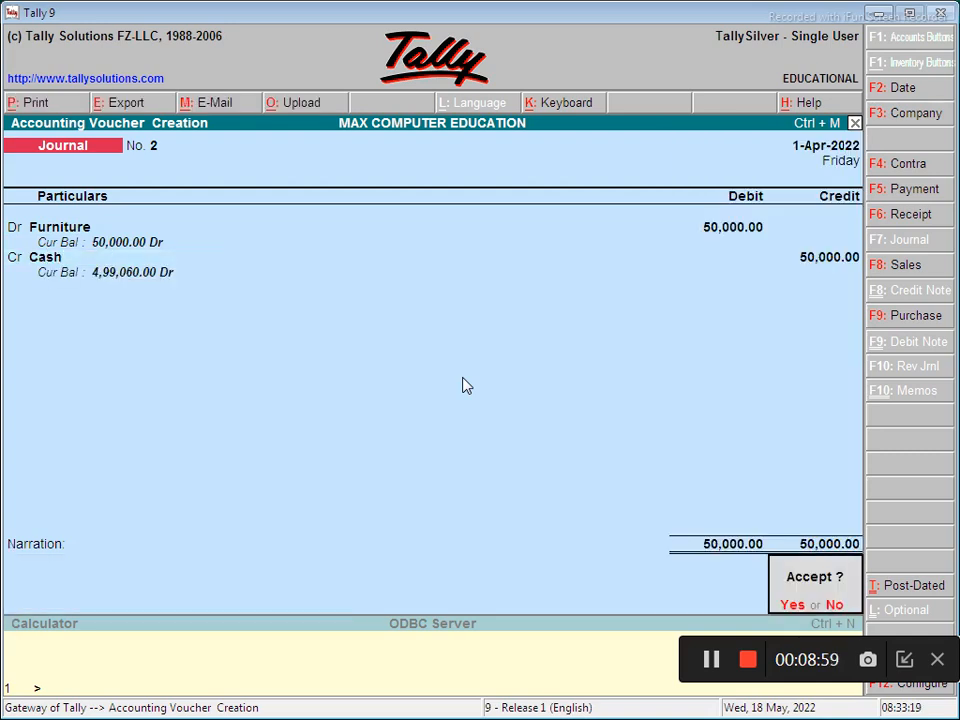
key(Return)
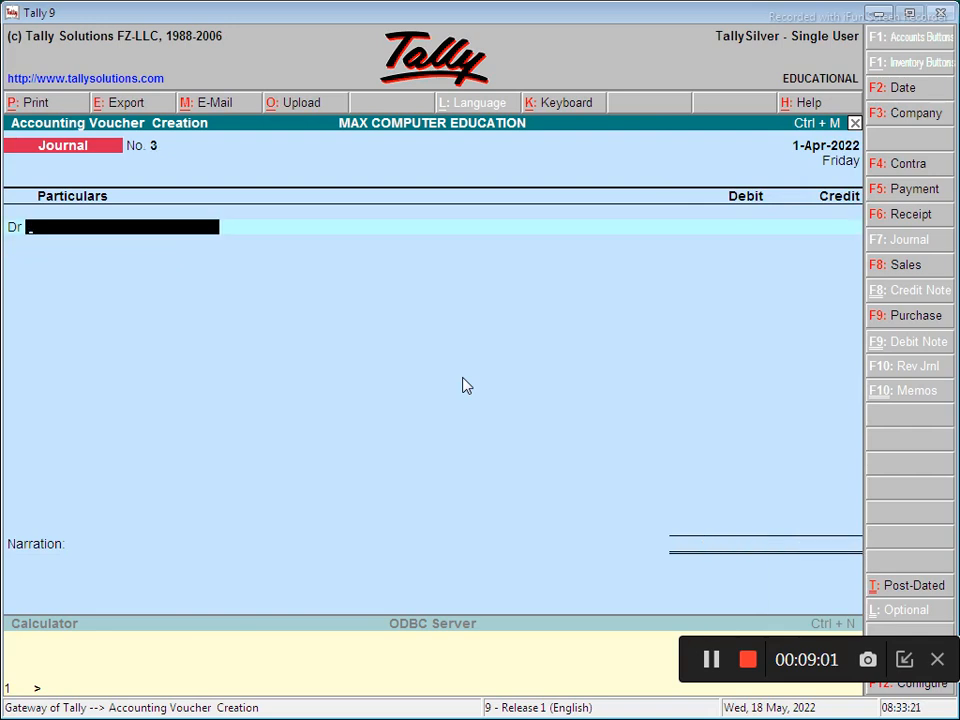
- Save Payment voucher No. 1 debiting Wages 20,000 against Cash, then leave voucher entry
text(Wa)
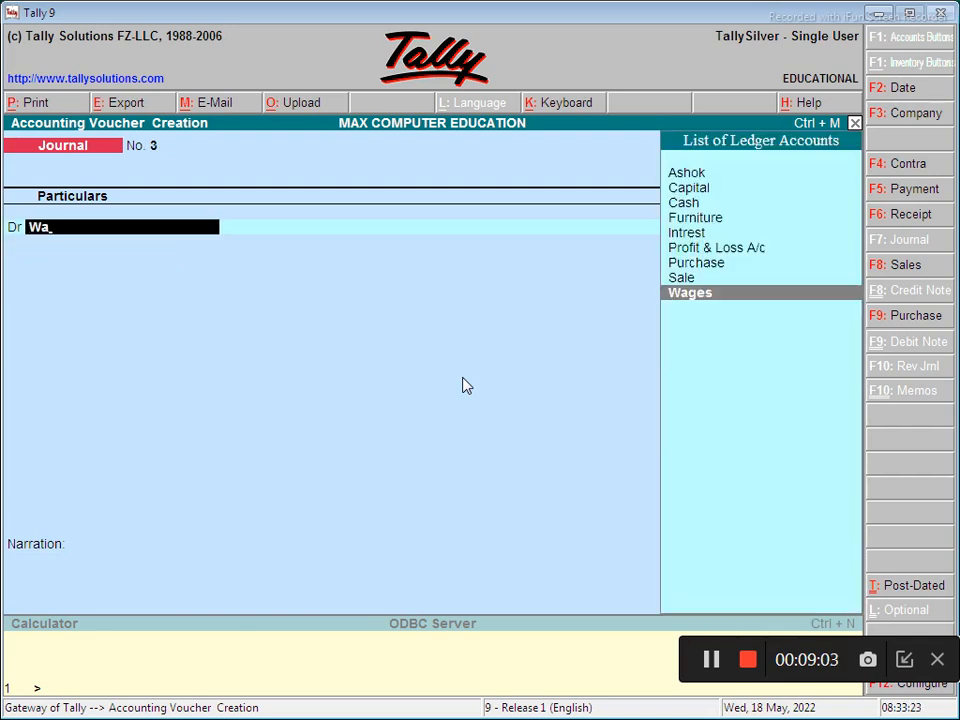
key(Return)
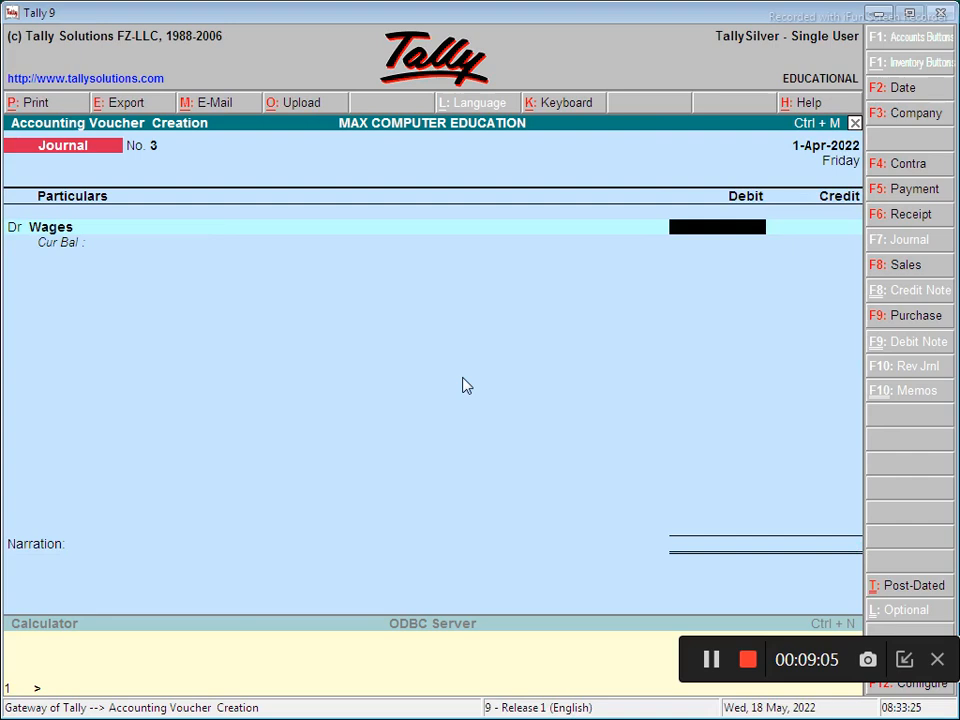
key(F5)
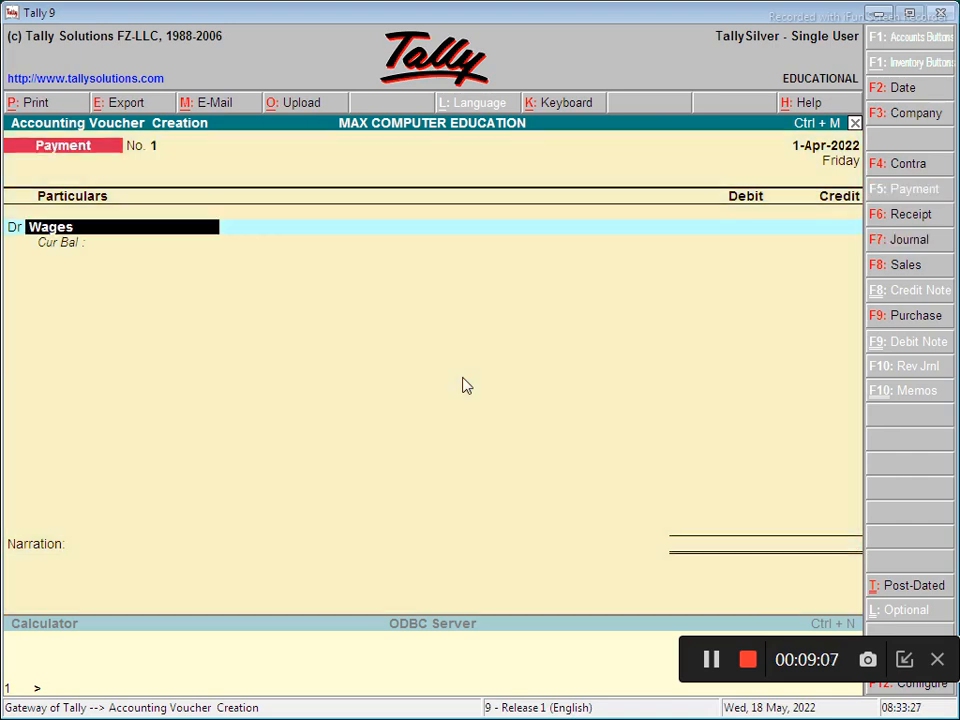
key(Return)
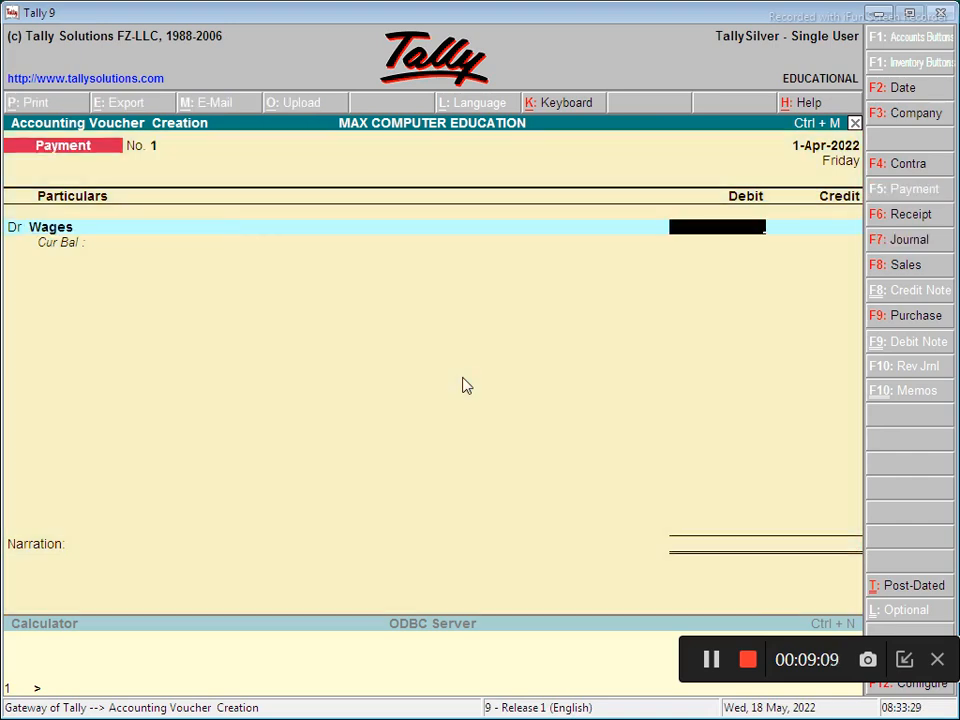
text(20,000)
key(Return)
key(Return)
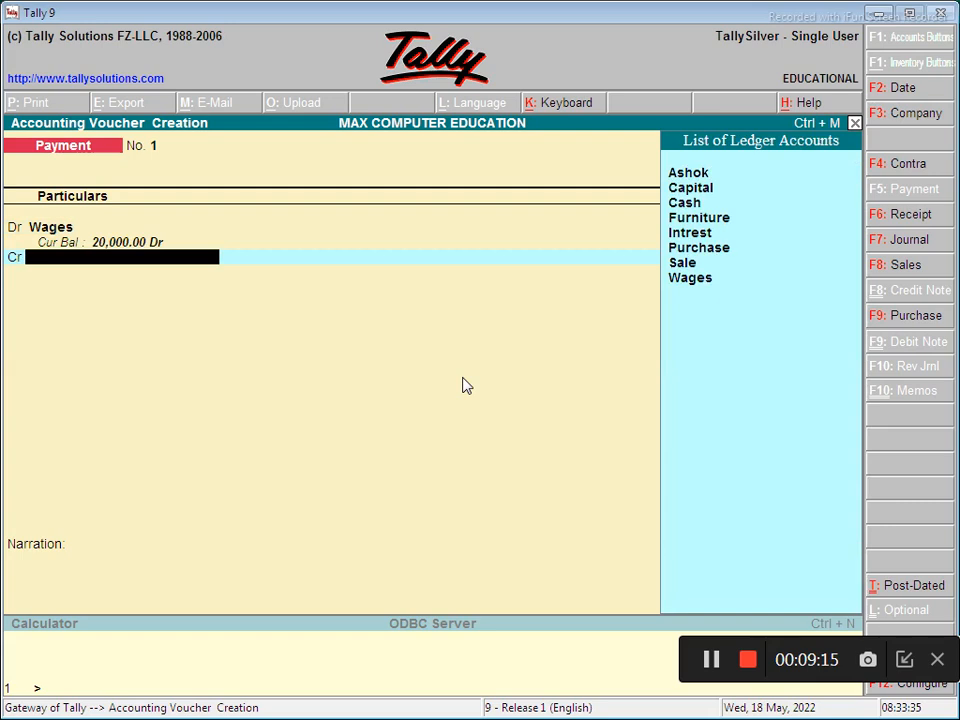
key(Down)
key(Down)
key(Down)
key(Return)
key(Return)
key(Return)
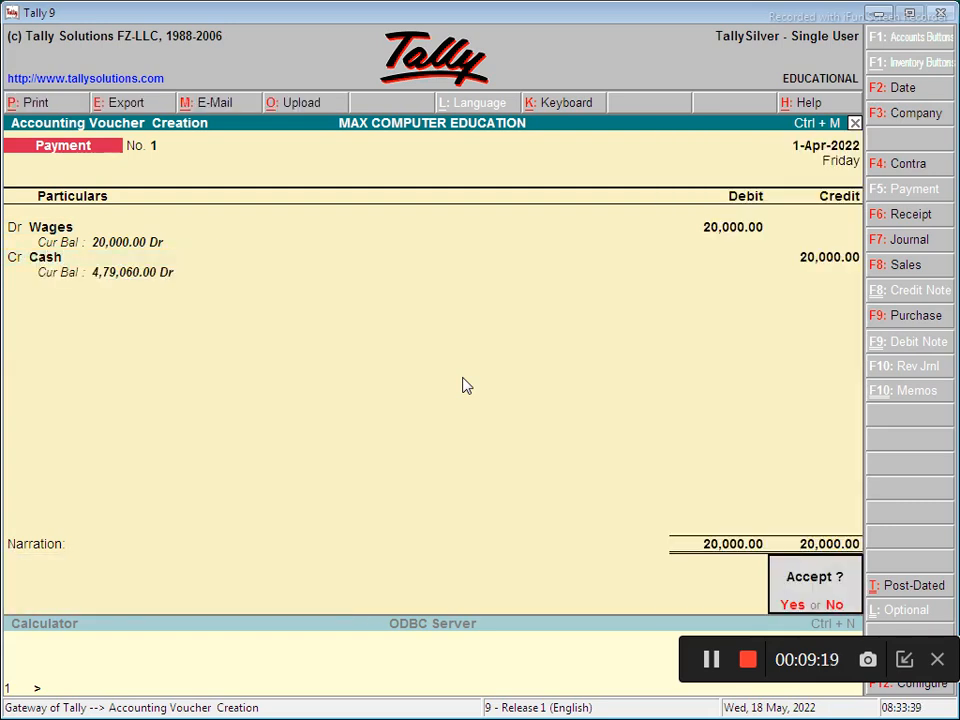
key(Return)
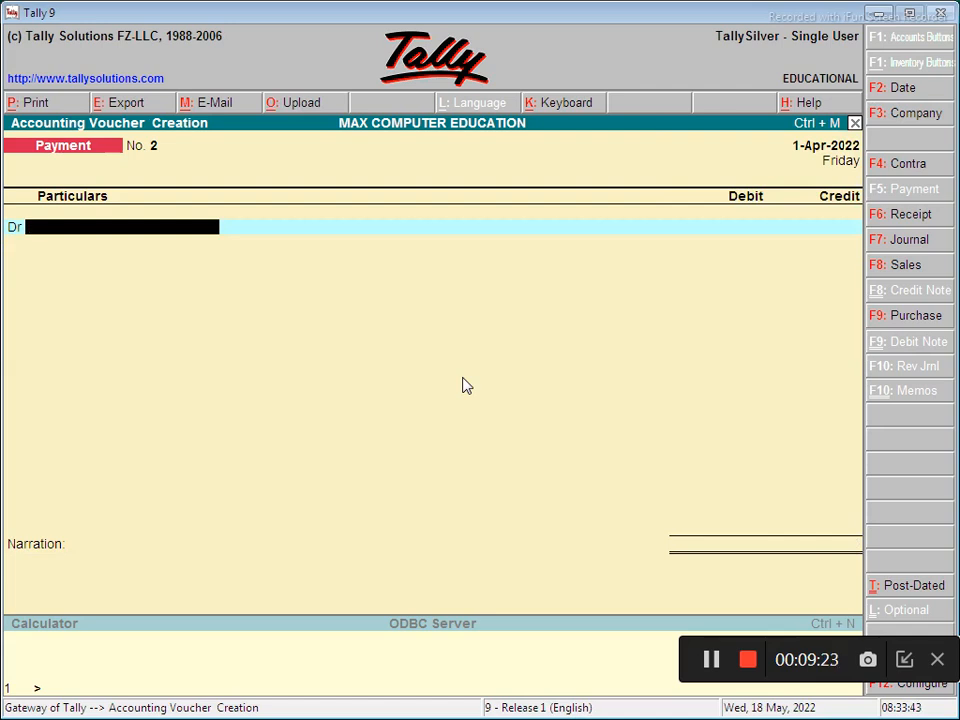
key(Escape)
- Quit voucher entry and open the Day Book from Display reports
key(Return)
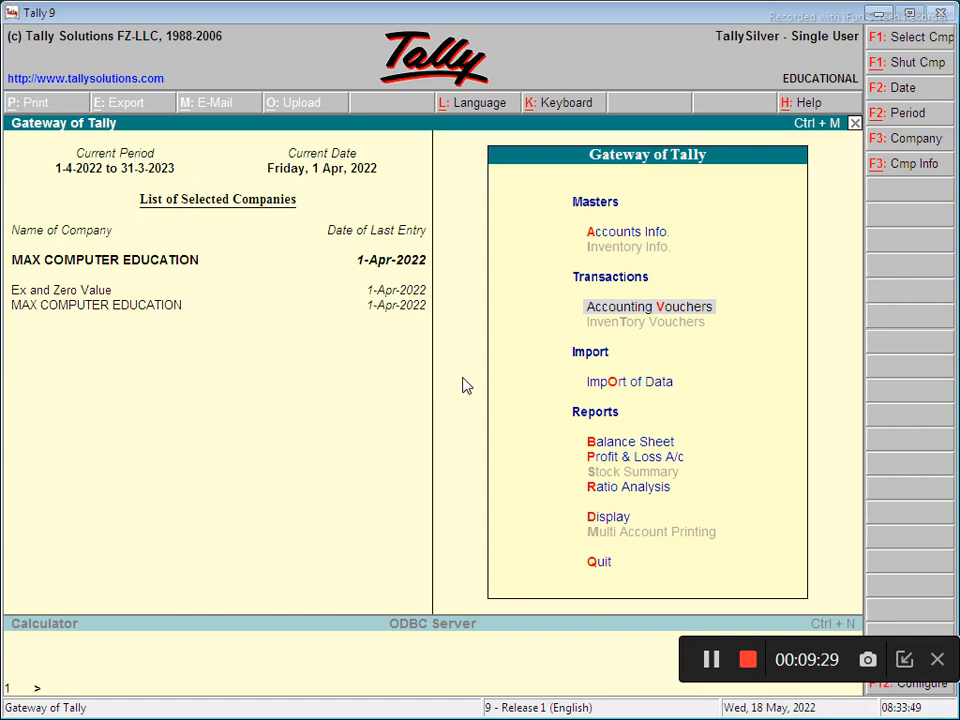
click(592, 519)
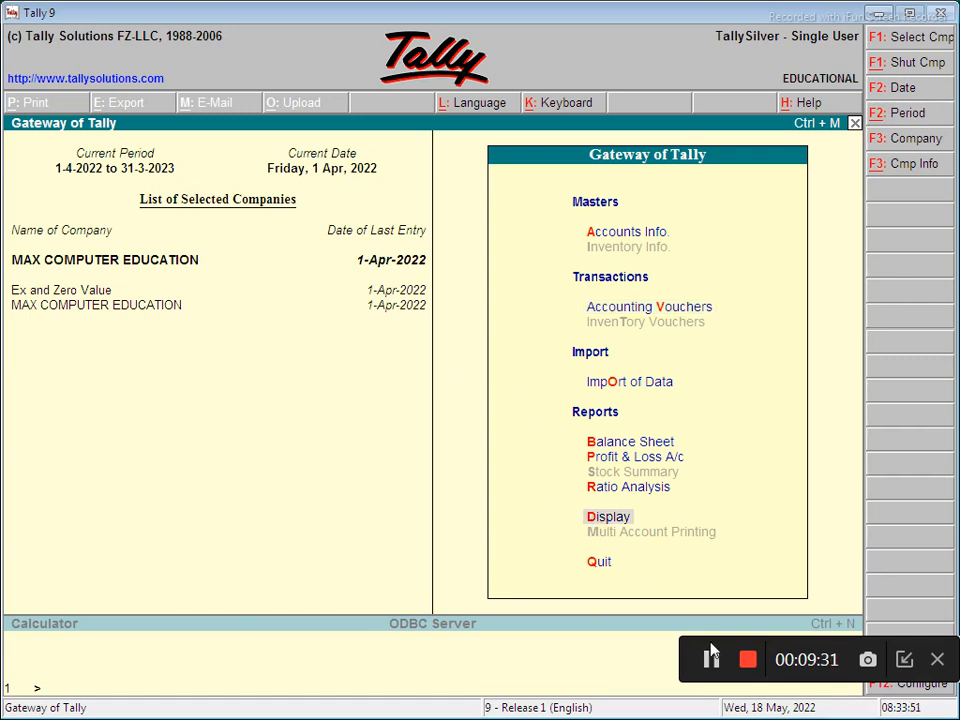
key(Return)
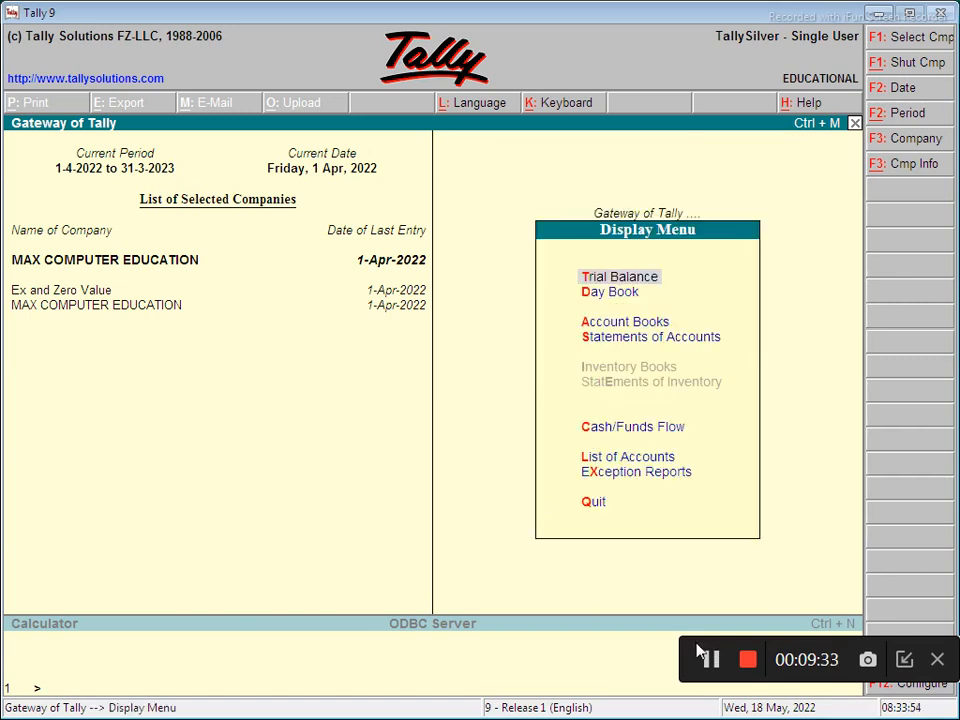
click(605, 292)
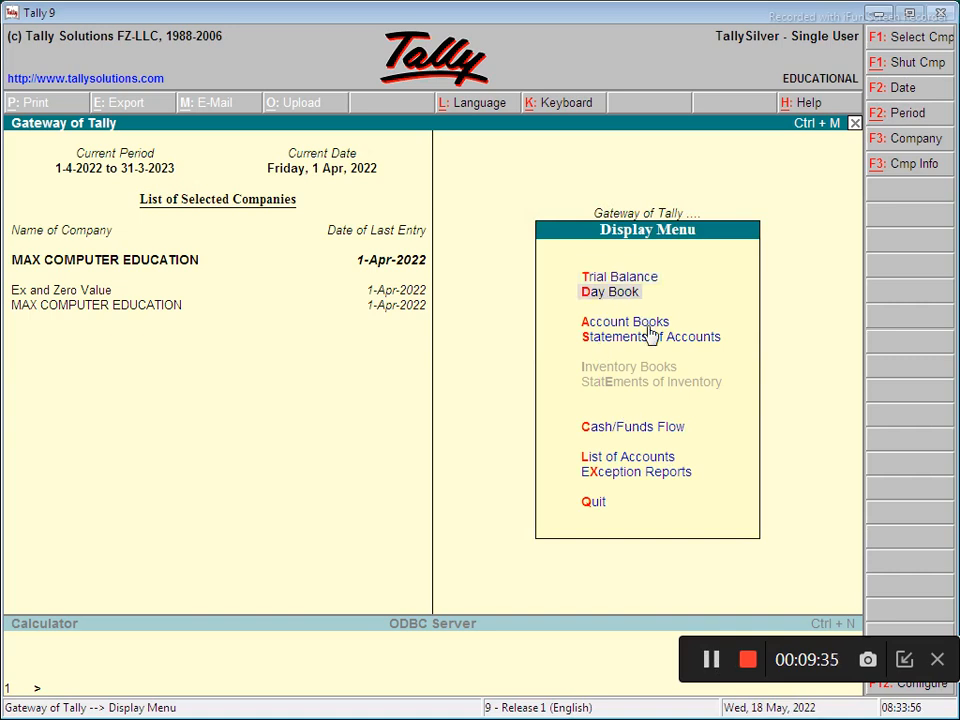
key(Return)
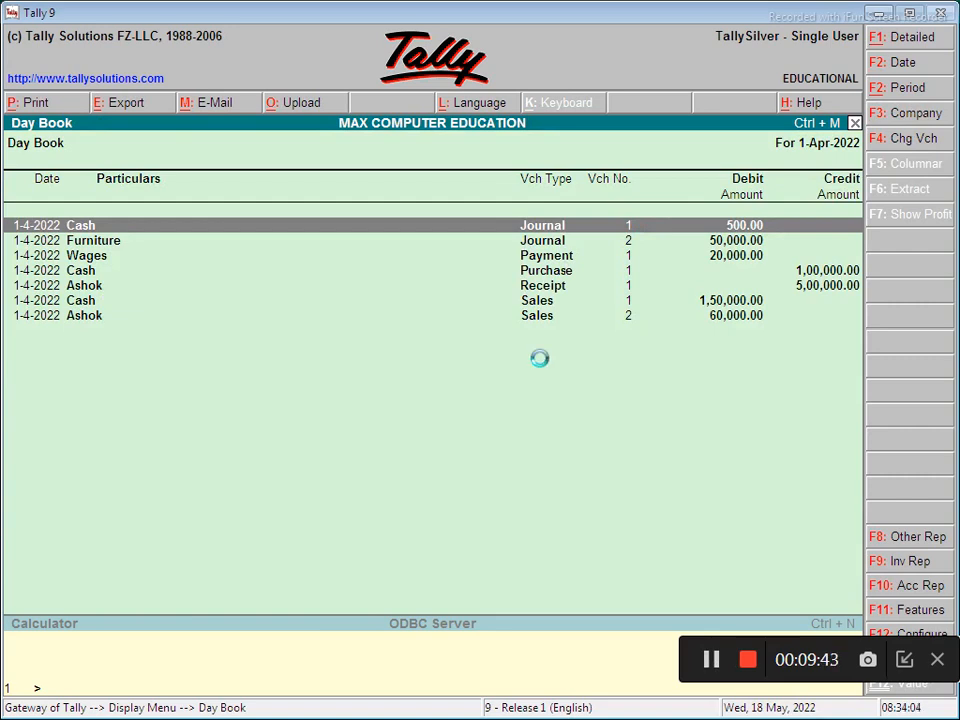
- Print-preview the Day Book, zoom in to read it, then return to the Gateway of Tally
key(alt+p)
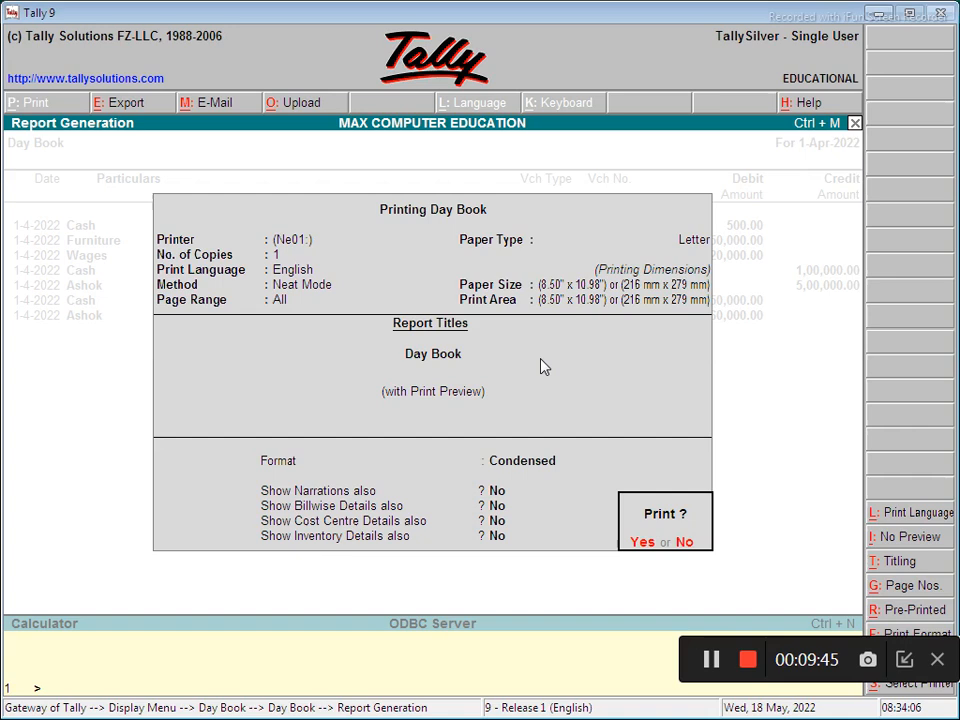
key(Return)
click(543, 367)
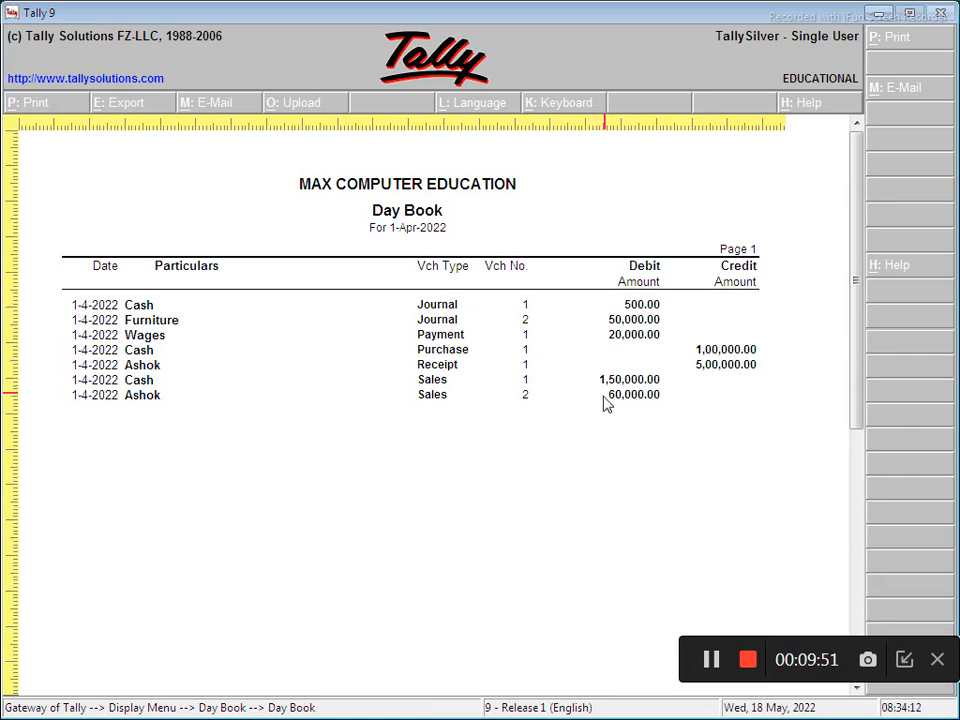
key(Escape)
key(Escape)
key(Escape)
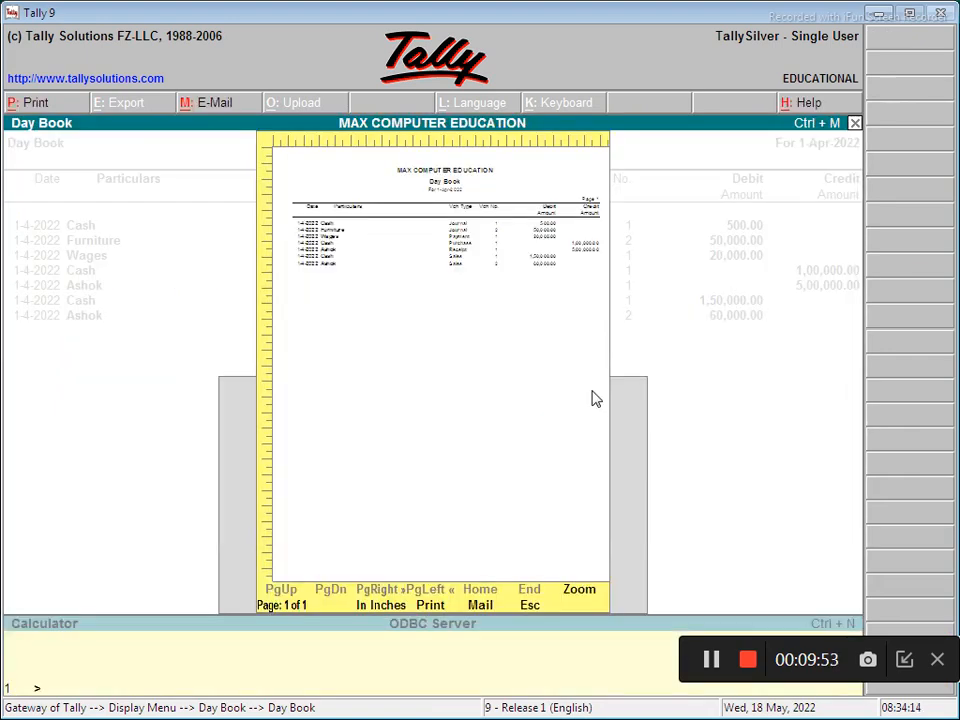
key(Escape)
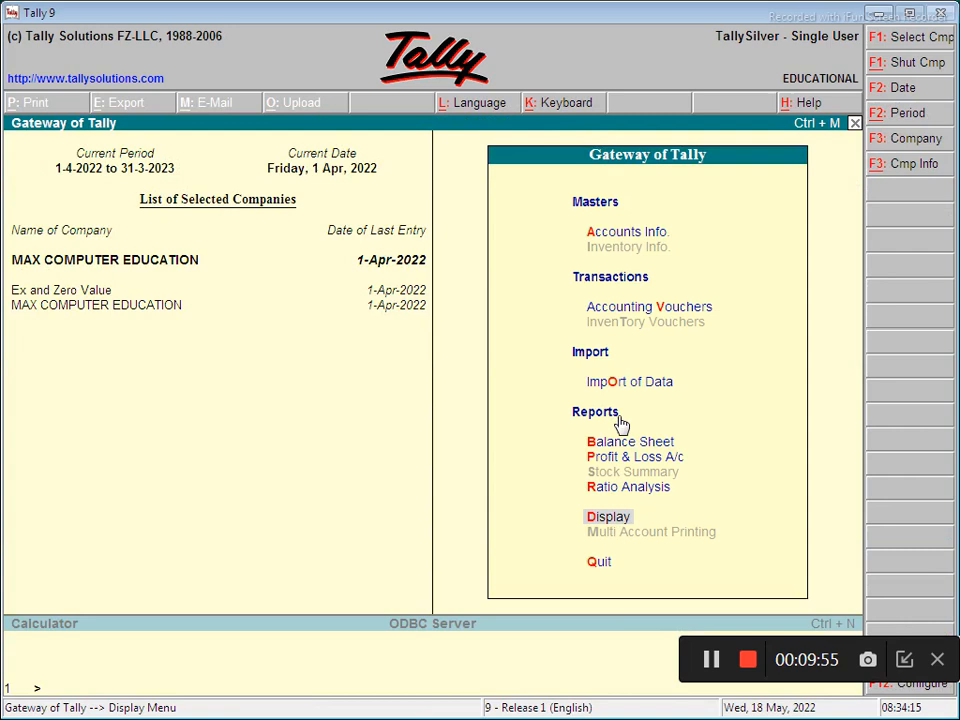
key(Escape)
key(n)
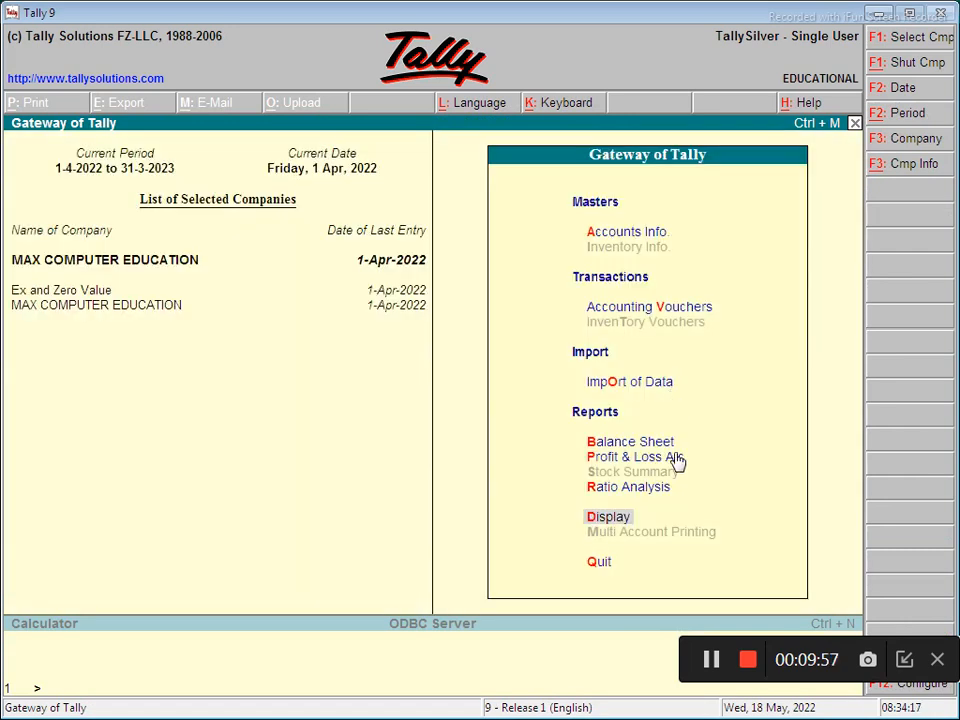
key(Up)
key(Up)
key(Up)
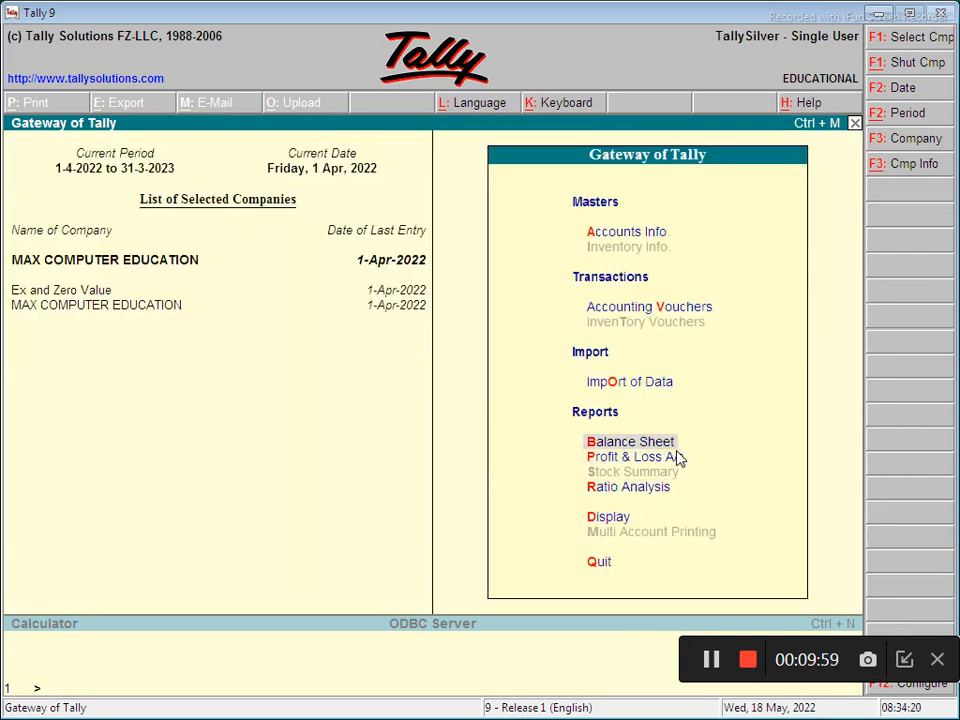
key(Return)
key(alt+F1)
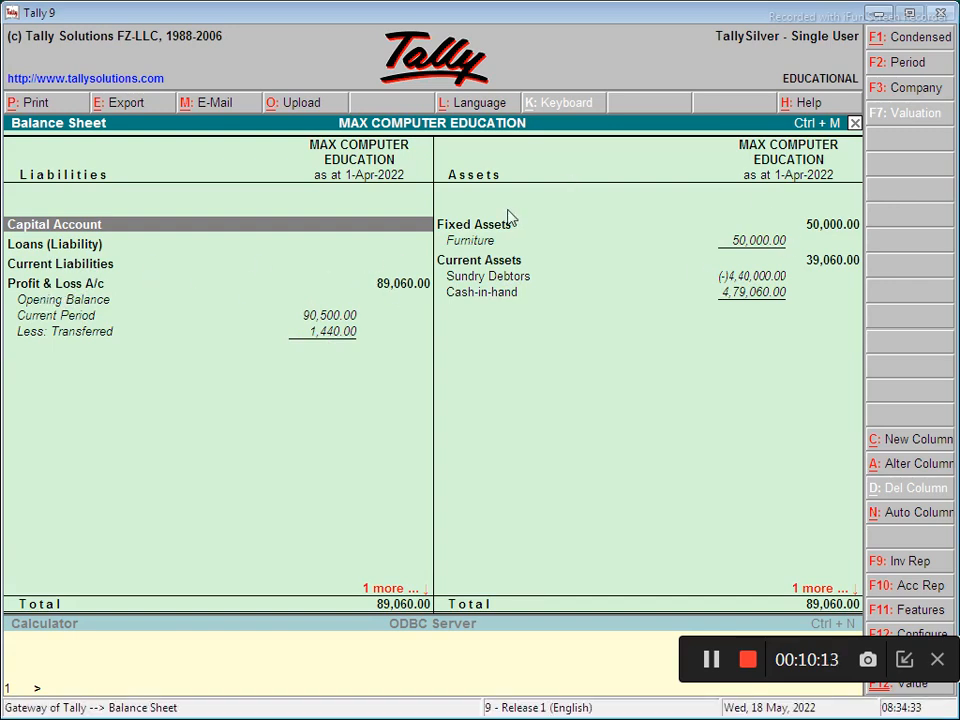
key(Escape)
key(Down)
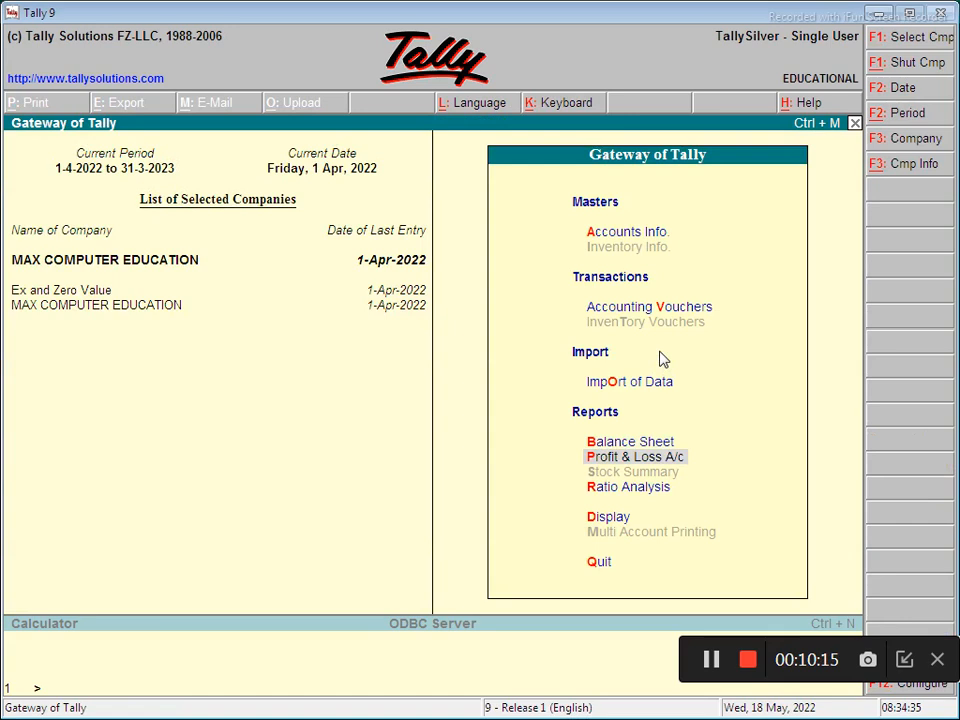
key(Return)
key(alt+F1)
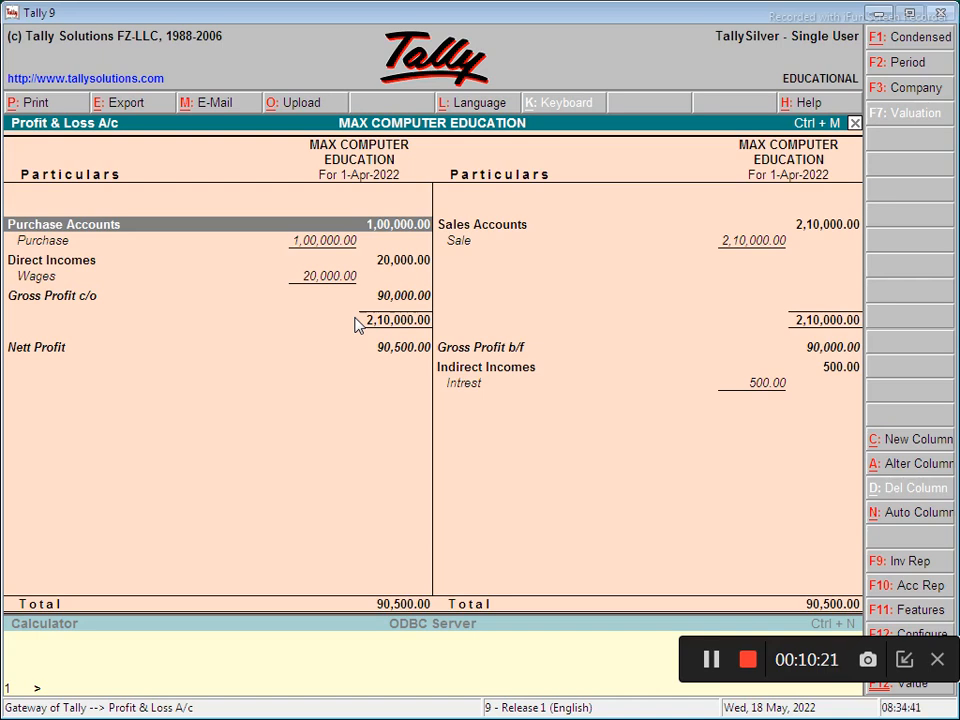
key(alt+p)
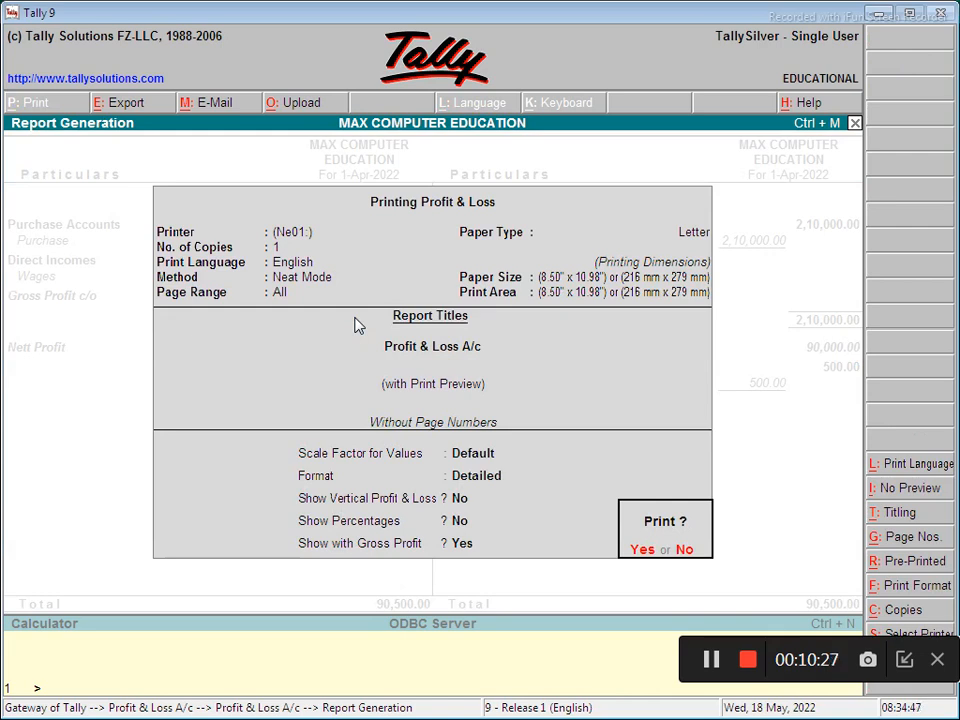
key(Return)
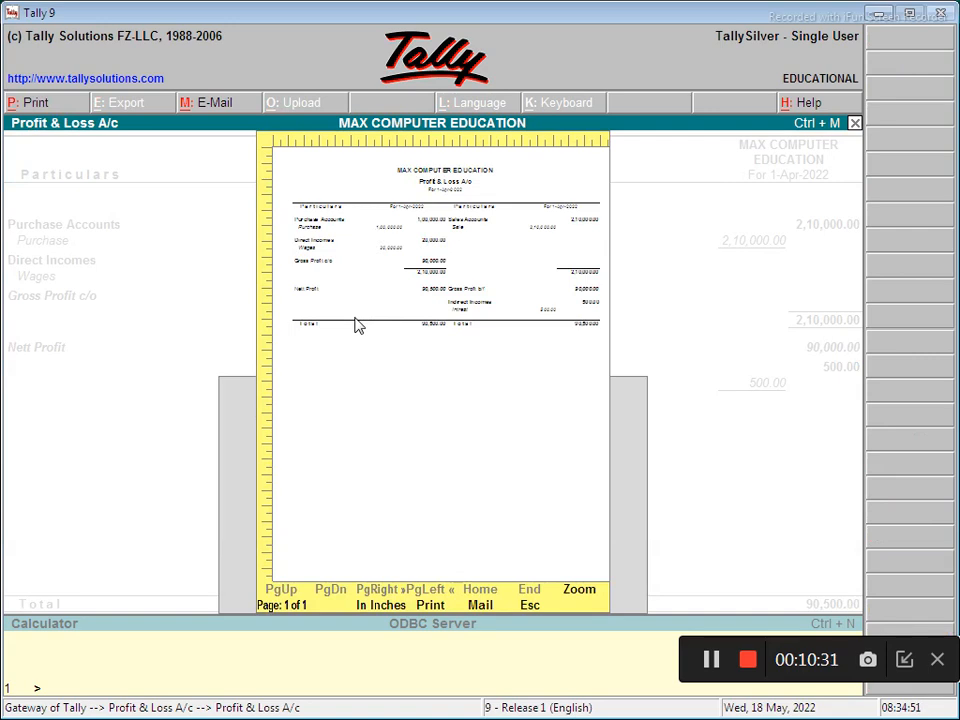
key(Return)
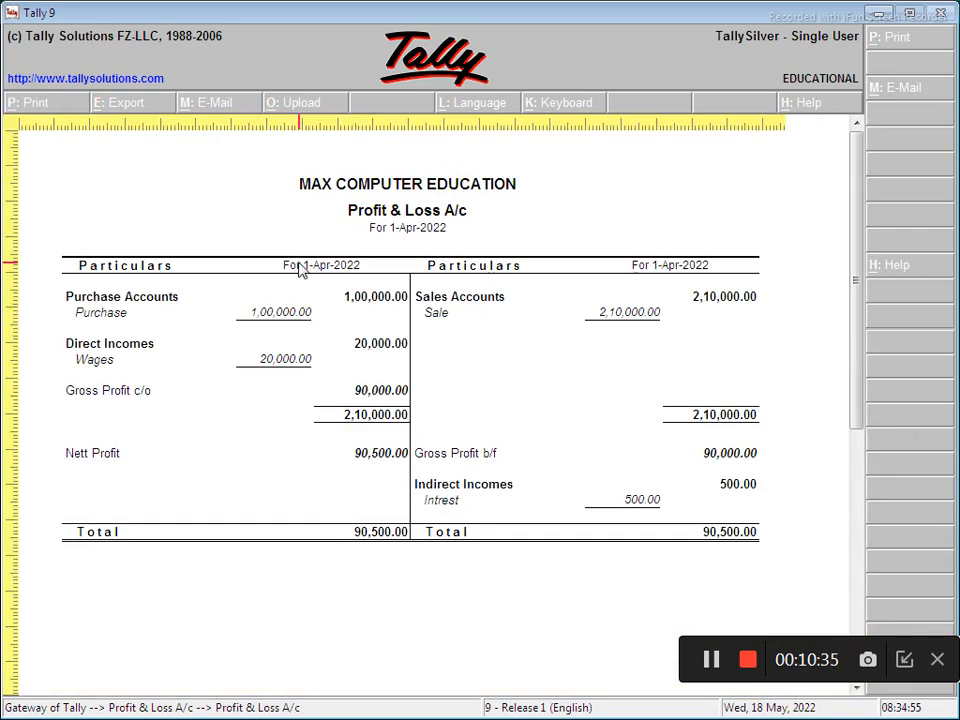
key(Escape)
key(Escape)
key(Escape)
key(Escape)
key(n)
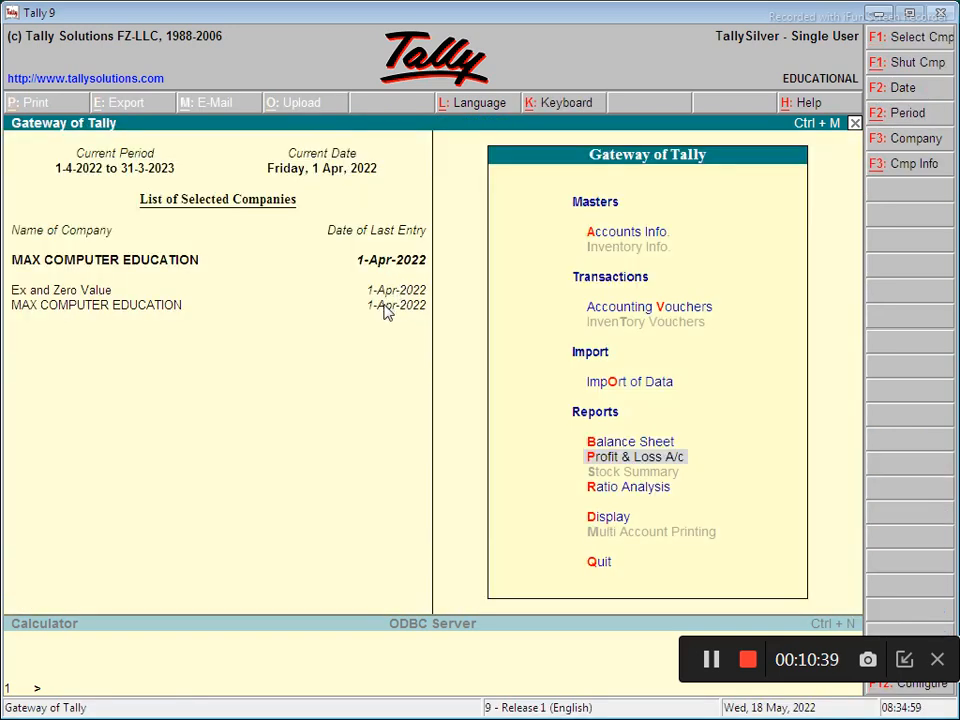